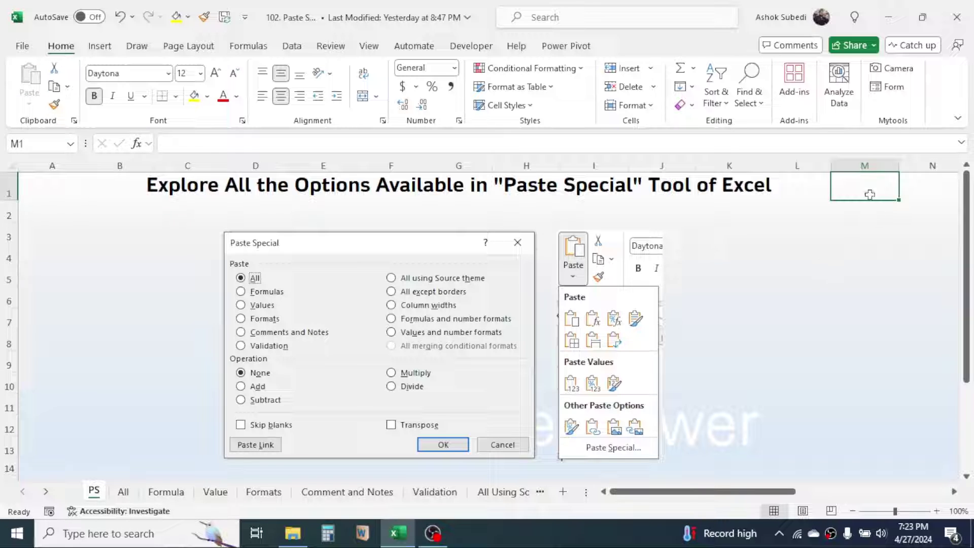
# - Copy cell M1 and display the available paste options without pasting anything
pyautogui.rightClick(857, 183)
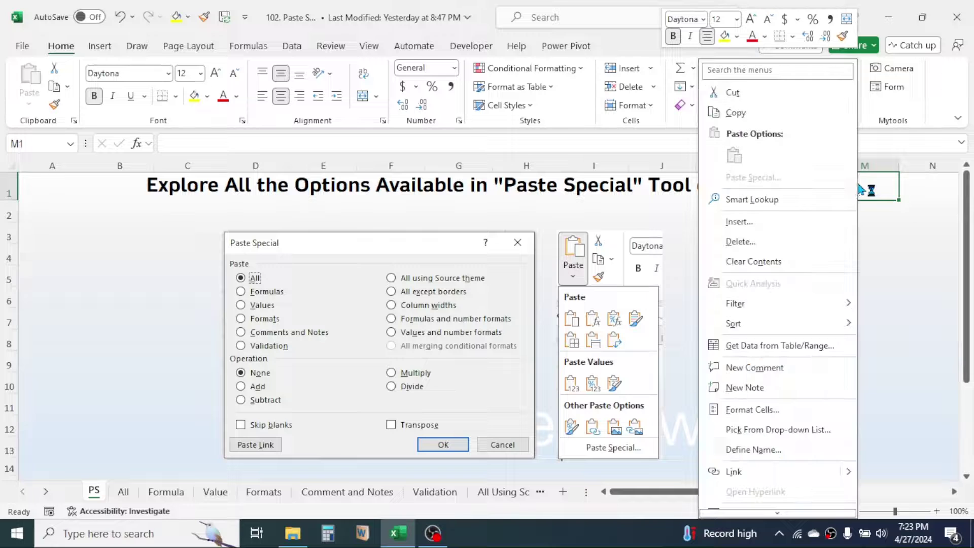
pyautogui.click(756, 122)
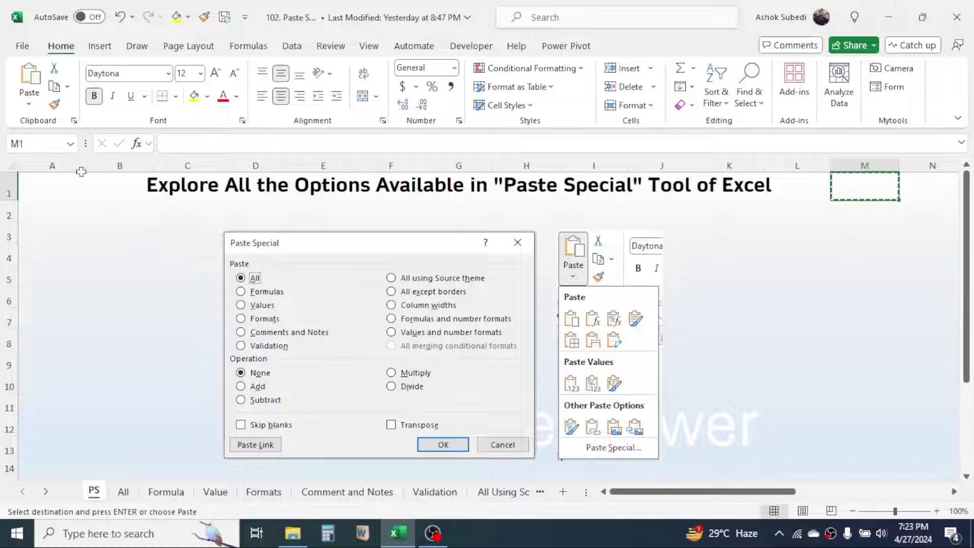
pyautogui.click(29, 107)
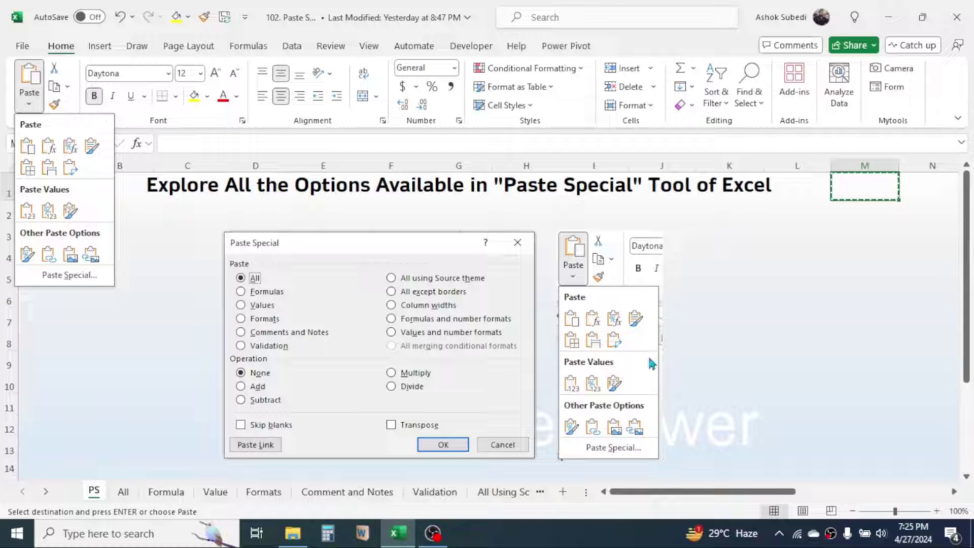
pyautogui.click(728, 315)
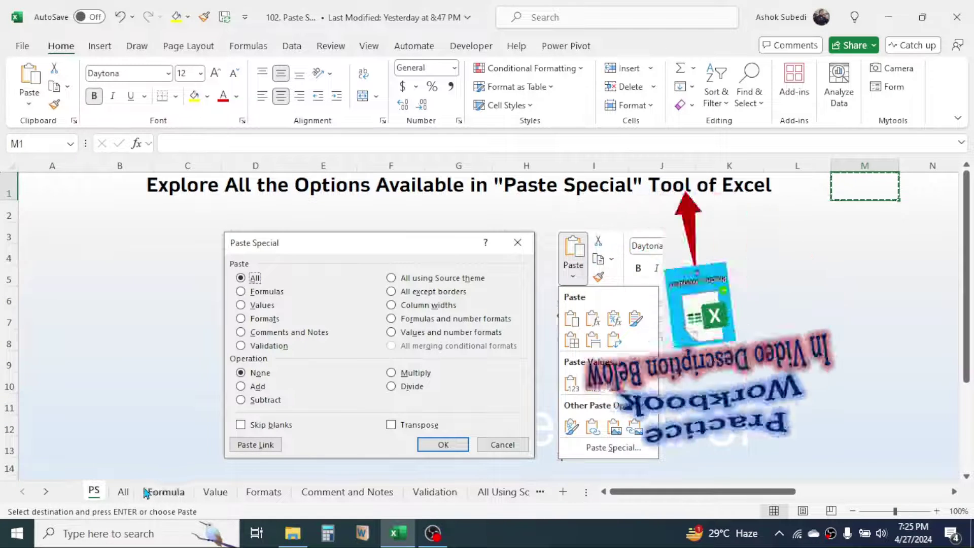
# - Look through the practice sheets from All to All Using Source Theme
pyautogui.click(127, 489)
pyautogui.click(173, 495)
pyautogui.click(213, 494)
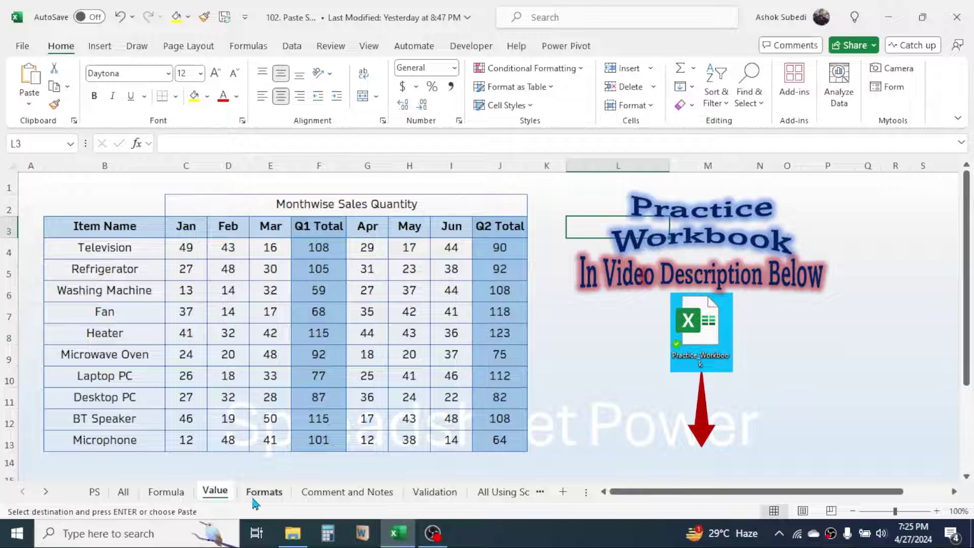
pyautogui.click(263, 494)
pyautogui.click(347, 492)
pyautogui.click(435, 493)
pyautogui.click(489, 492)
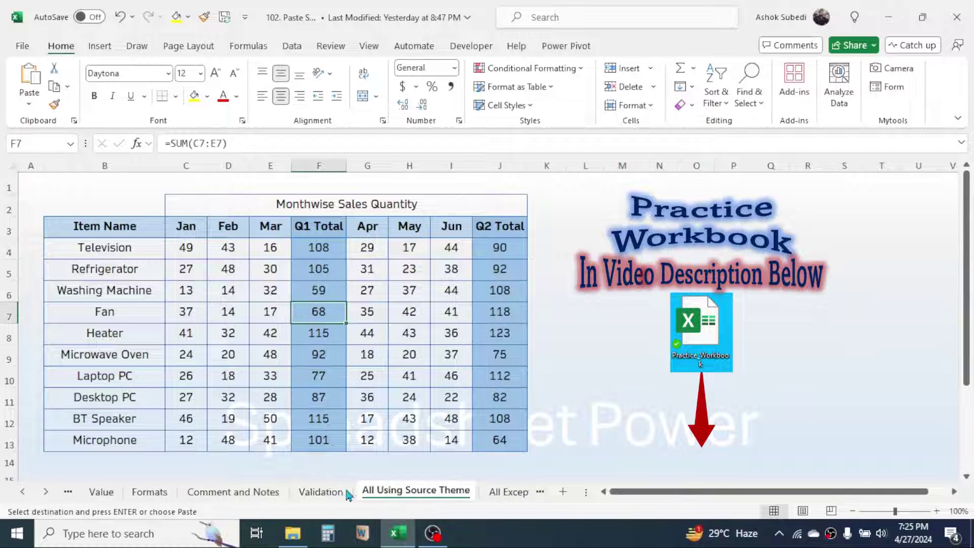
pyautogui.click(23, 491)
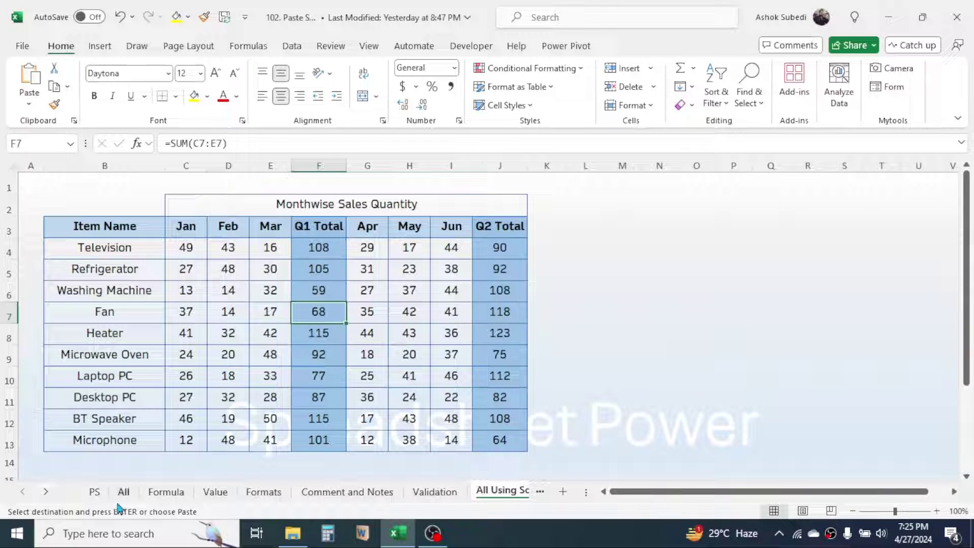
# - Copy the Monthwise Sales Quantity table B2:J13 on the All sheet
pyautogui.click(123, 492)
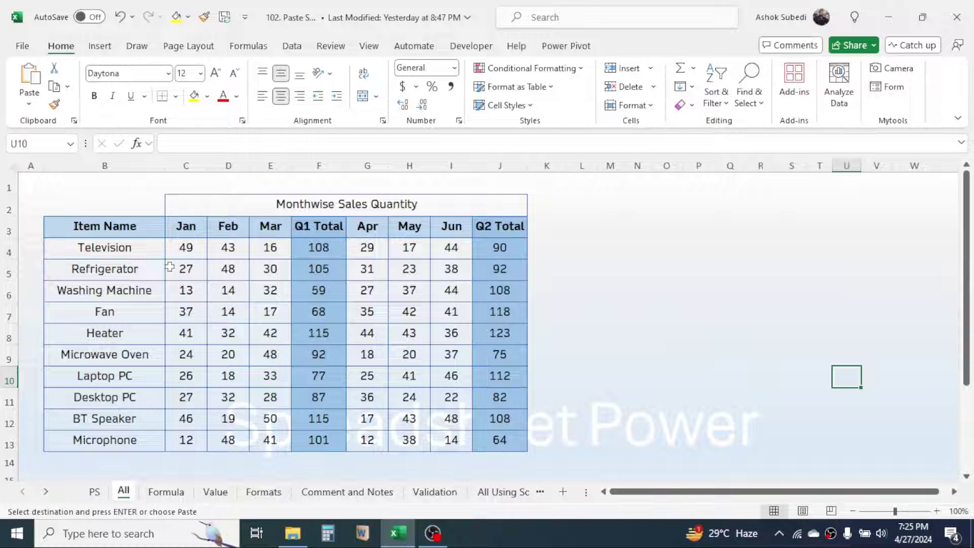
pyautogui.moveTo(114, 211); pyautogui.dragTo(423, 440)
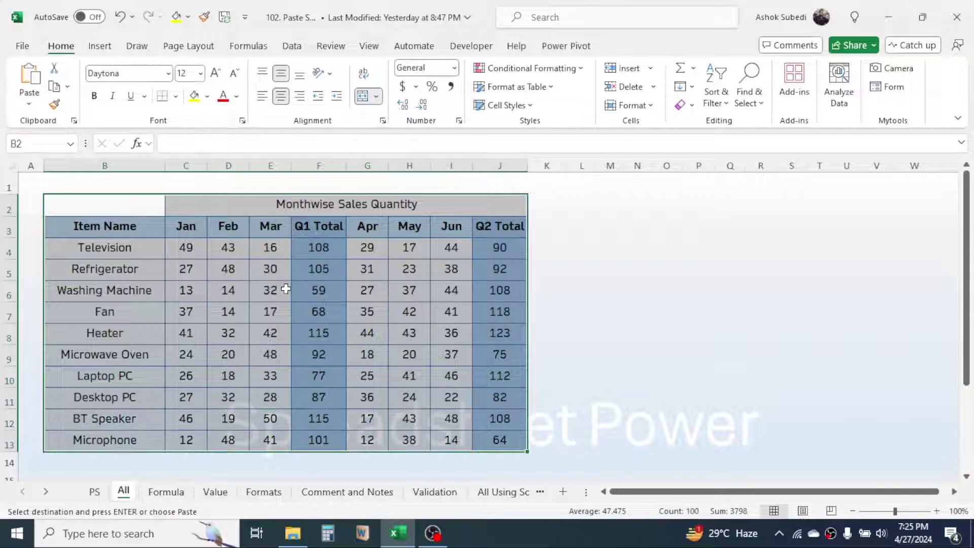
pyautogui.rightClick(284, 289)
pyautogui.click(327, 60)
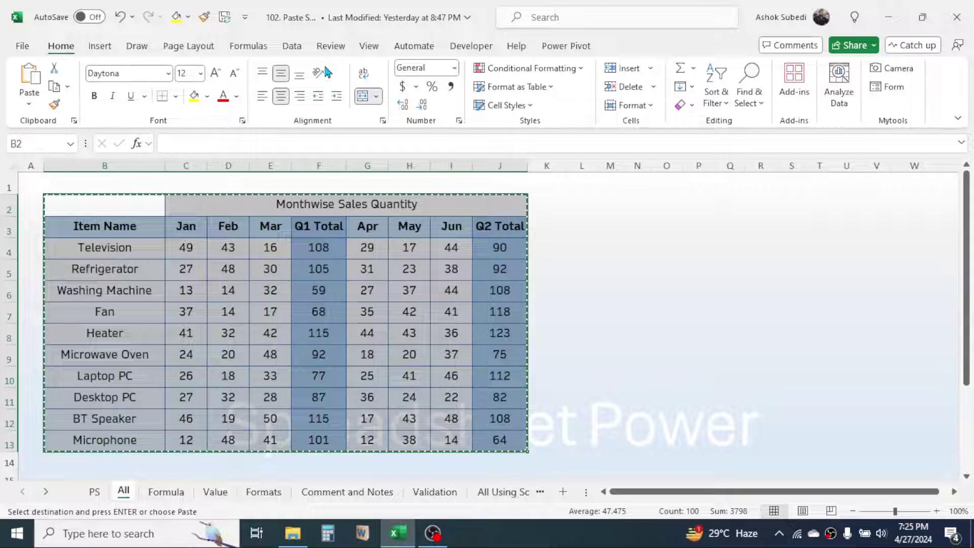
# - Paste the copied table at cell L2 using Paste Special with the All option
pyautogui.click(585, 207)
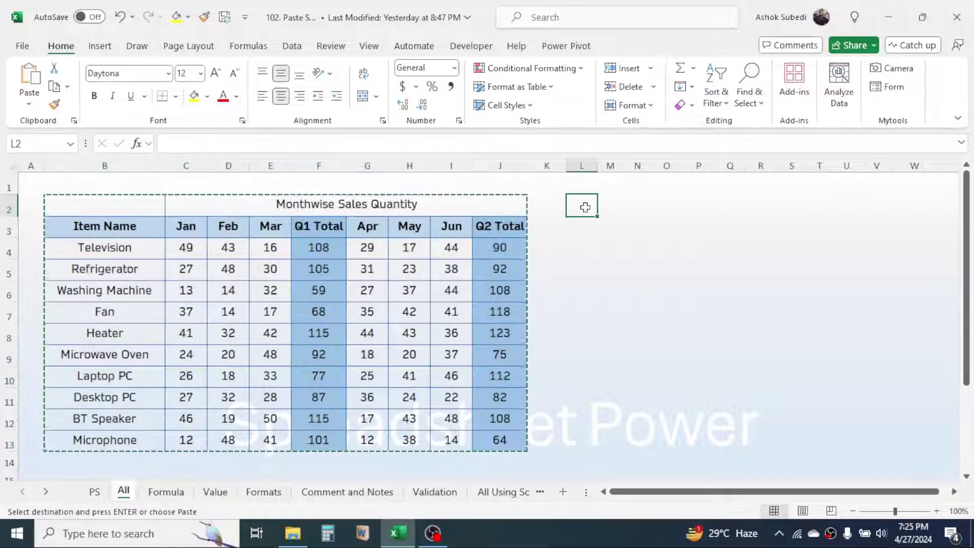
pyautogui.click(28, 106)
pyautogui.click(61, 277)
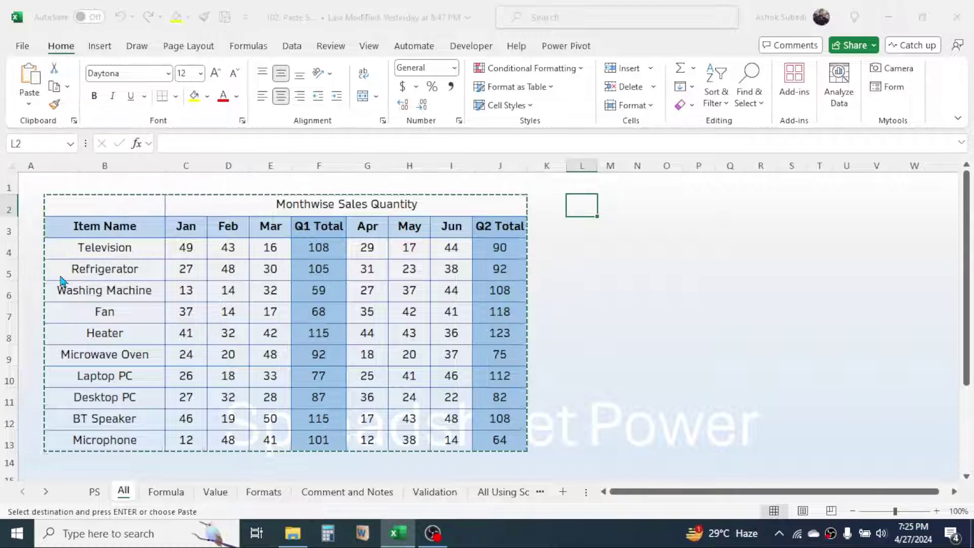
pyautogui.moveTo(613, 187); pyautogui.dragTo(356, 204)
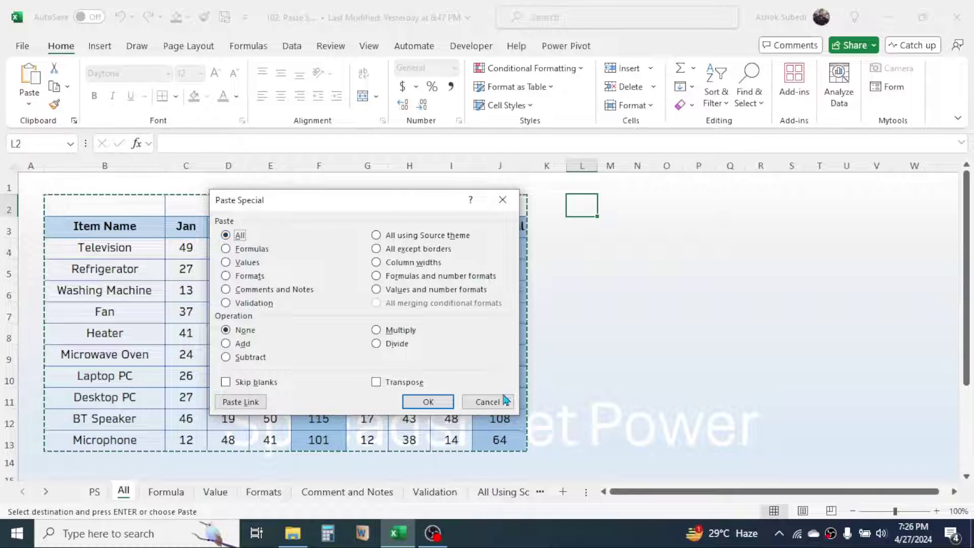
pyautogui.click(437, 401)
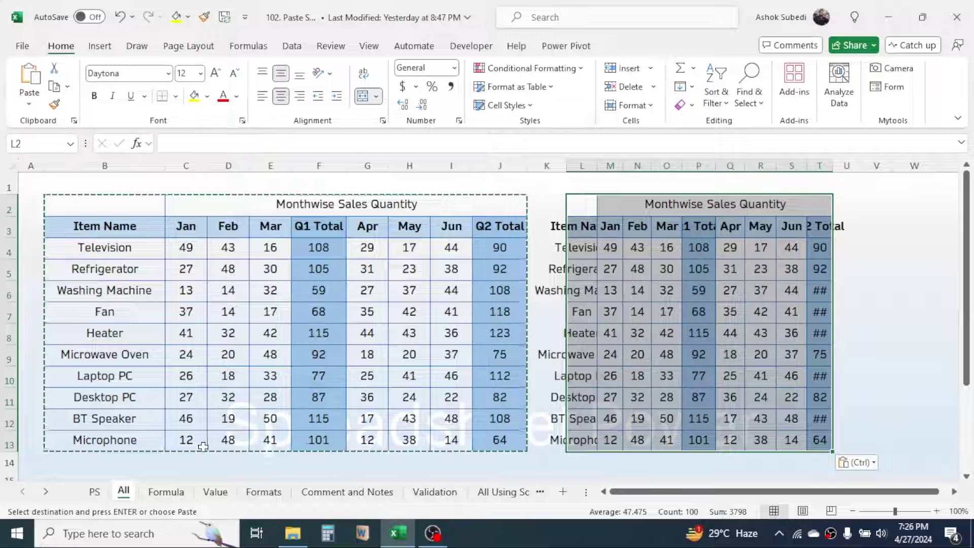
# - On the Formula sheet, cancel the previous copy selection and copy the sales table B2:J13
pyautogui.click(168, 492)
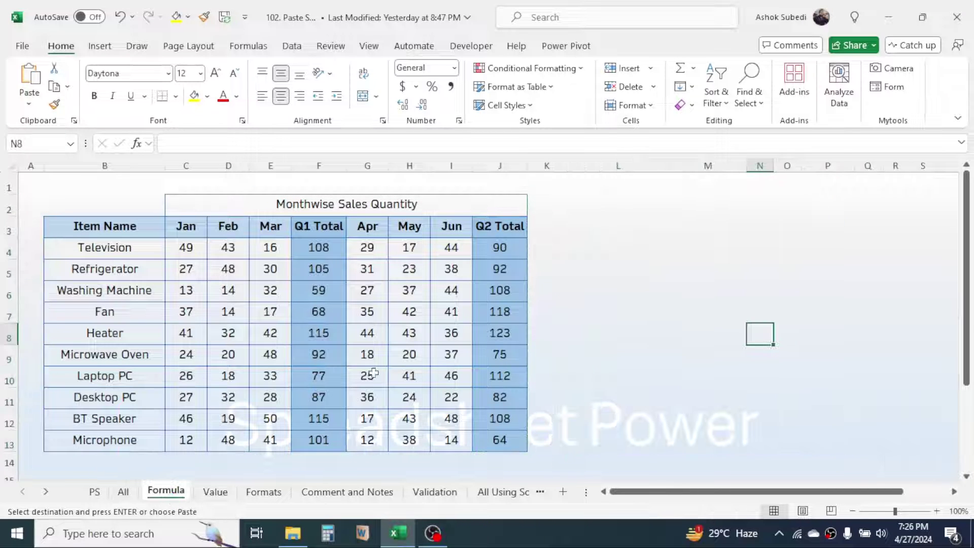
pyautogui.press('Escape')
pyautogui.click(548, 312)
pyautogui.click(653, 378)
pyautogui.moveTo(118, 205); pyautogui.dragTo(424, 439)
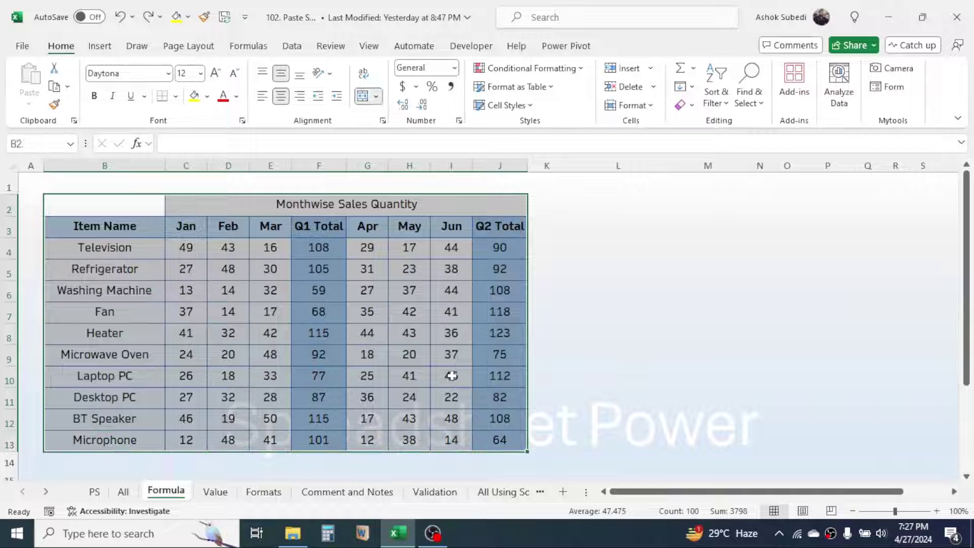
pyautogui.hotkey('ctrl', 'c')
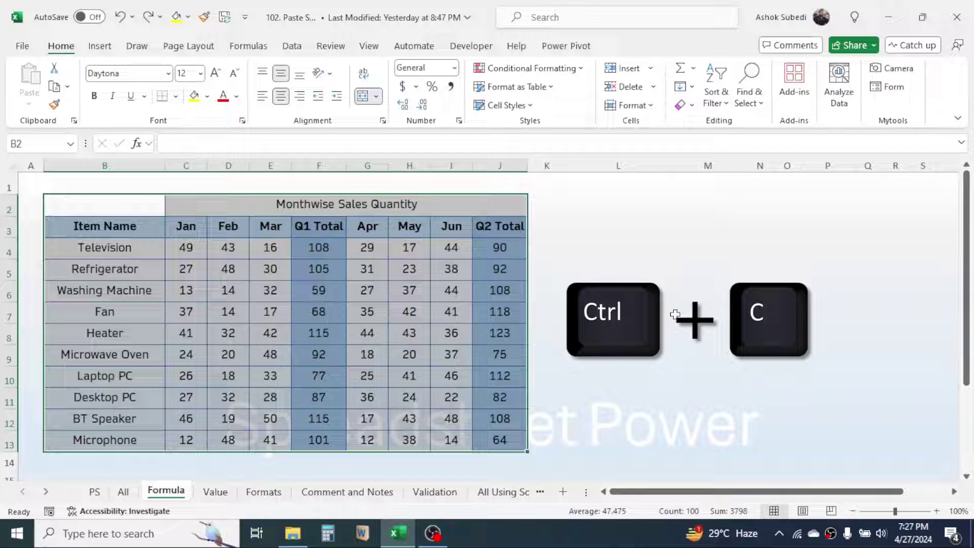
# - Paste only the formulas of the copied table at cell L2 with Paste Special
pyautogui.click(588, 207)
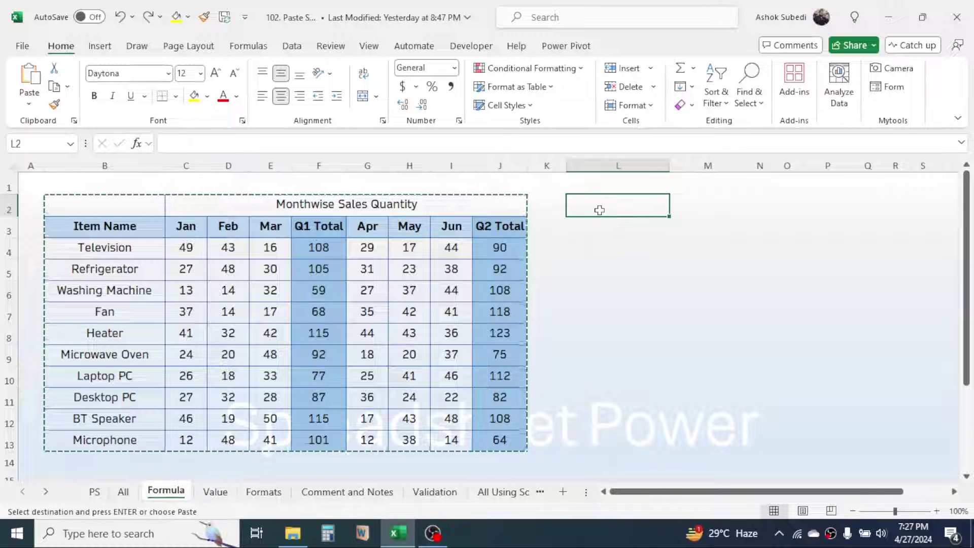
pyautogui.rightClick(599, 210)
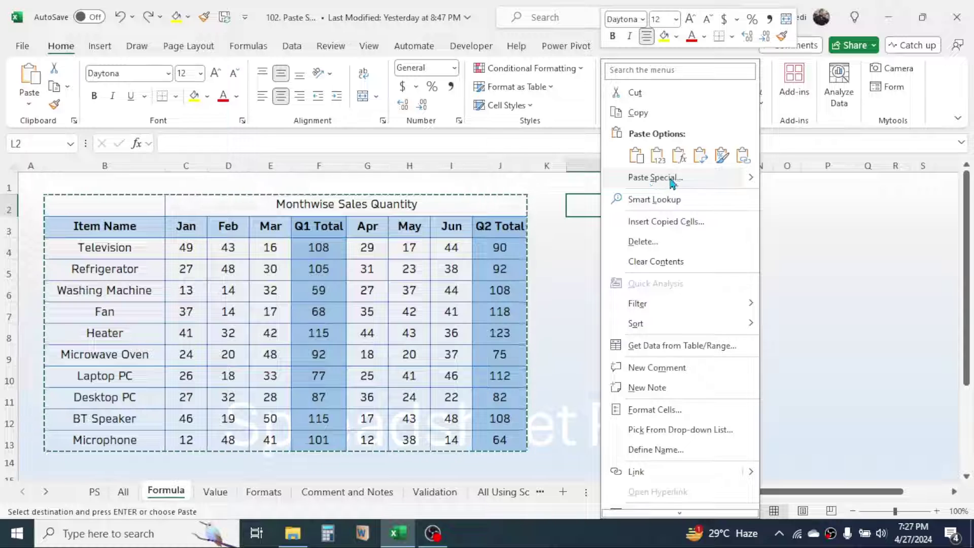
pyautogui.click(657, 178)
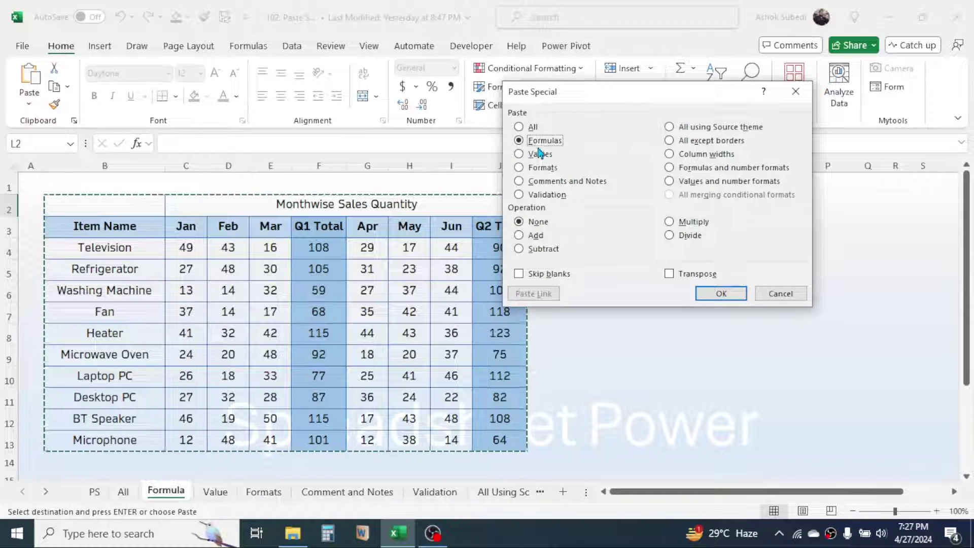
pyautogui.click(721, 292)
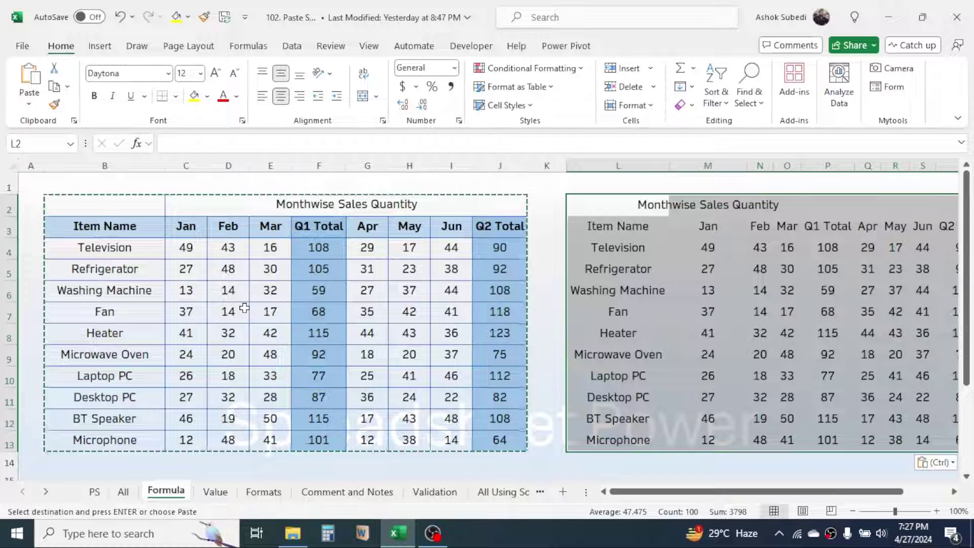
# - Examine the pasted Q1 and Q2 total cells and a monthly figure to check which contain formulas
pyautogui.click(763, 265)
pyautogui.click(819, 228)
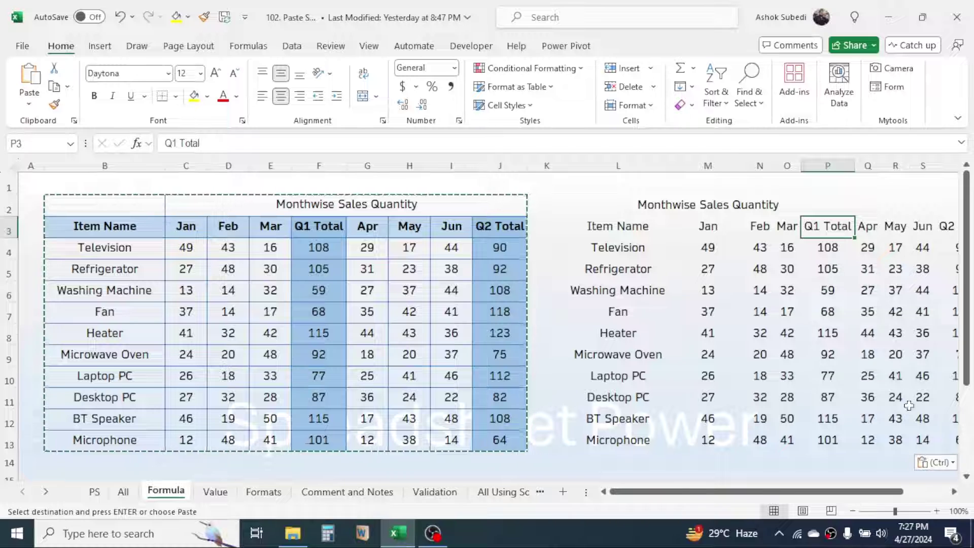
pyautogui.click(954, 492)
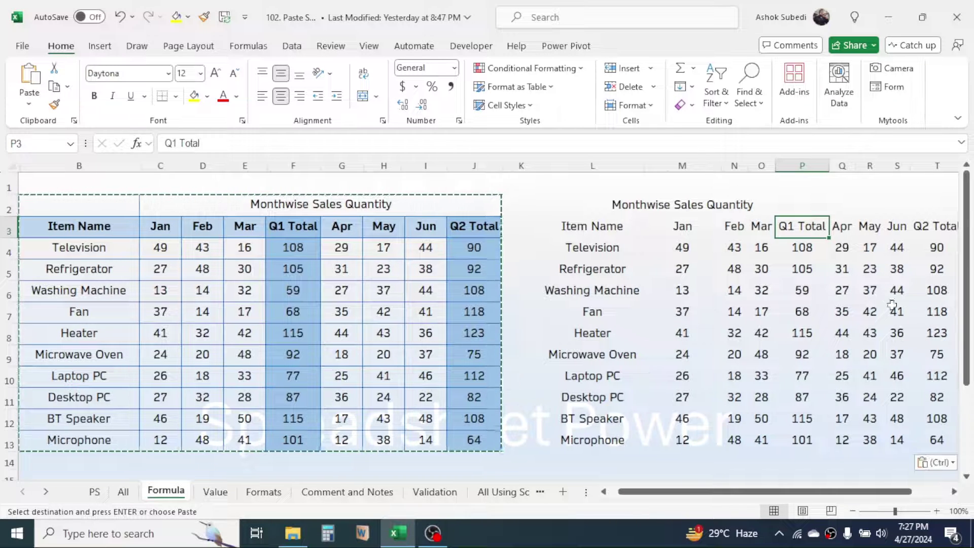
pyautogui.click(936, 248)
pyautogui.click(800, 247)
pyautogui.click(798, 265)
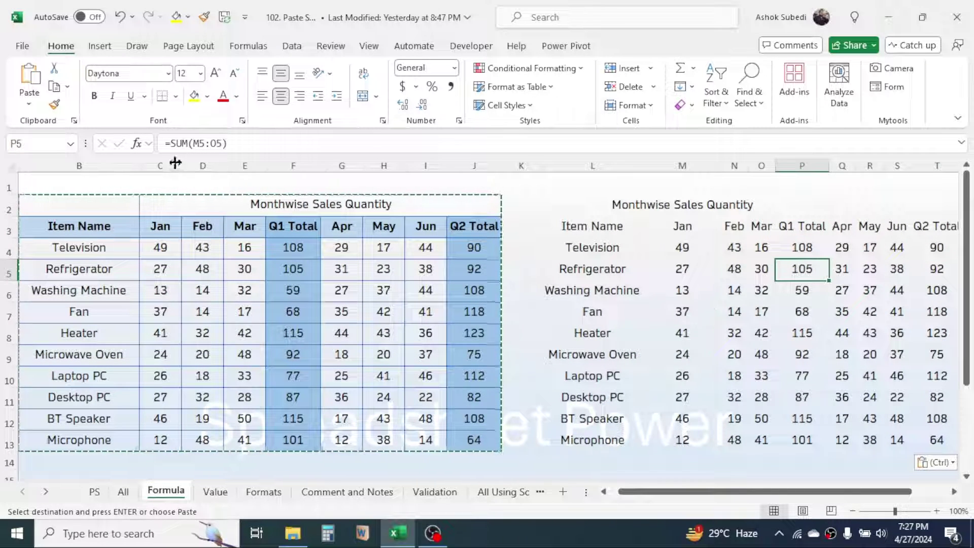
pyautogui.click(762, 269)
pyautogui.moveTo(746, 492); pyautogui.dragTo(173, 497)
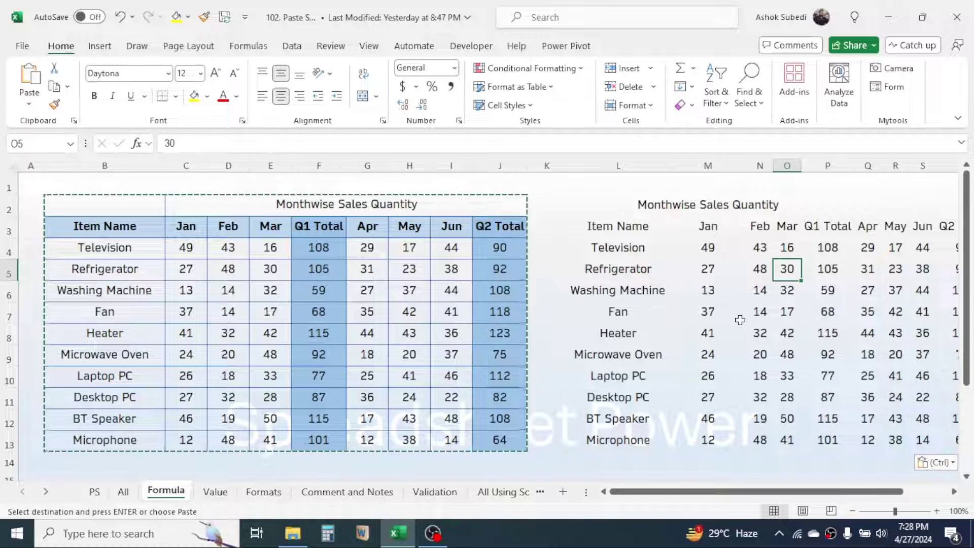
# - Copy the Monthwise Sales Quantity table B2:J13 on the Value sheet
pyautogui.click(216, 492)
pyautogui.moveTo(103, 205); pyautogui.dragTo(499, 440)
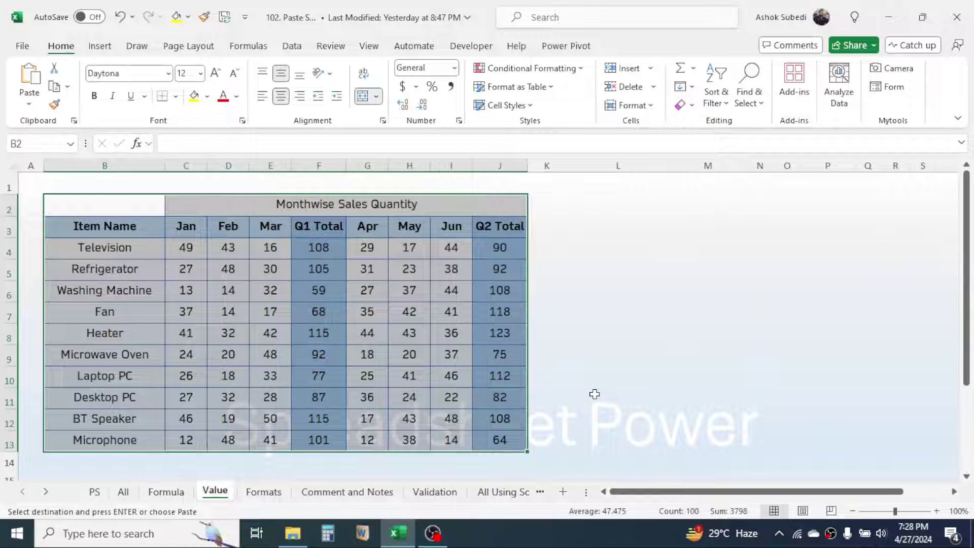
pyautogui.hotkey('ctrl', 'c')
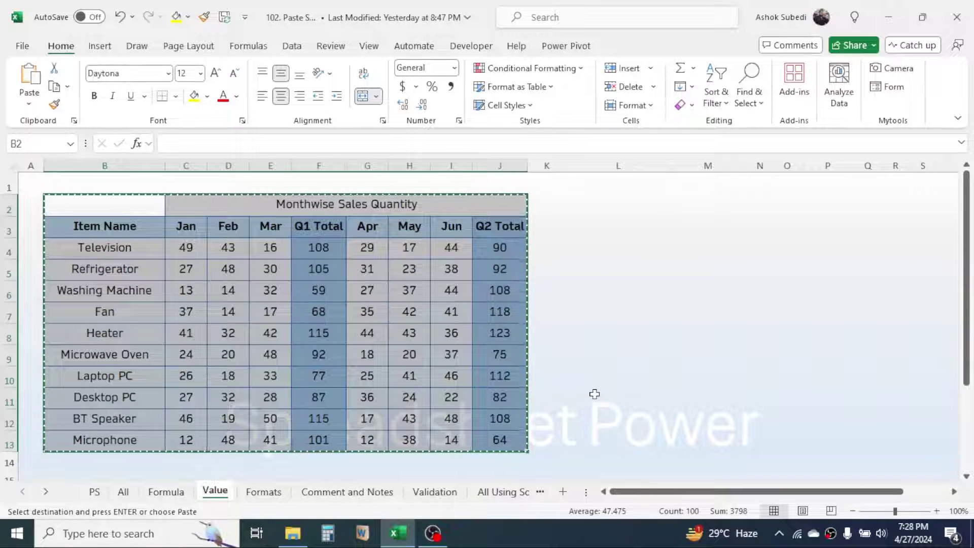
# - Paste only the values of the copied table at cell L2 and check the content of the pasted Television Q1 total
pyautogui.click(595, 208)
pyautogui.rightClick(597, 204)
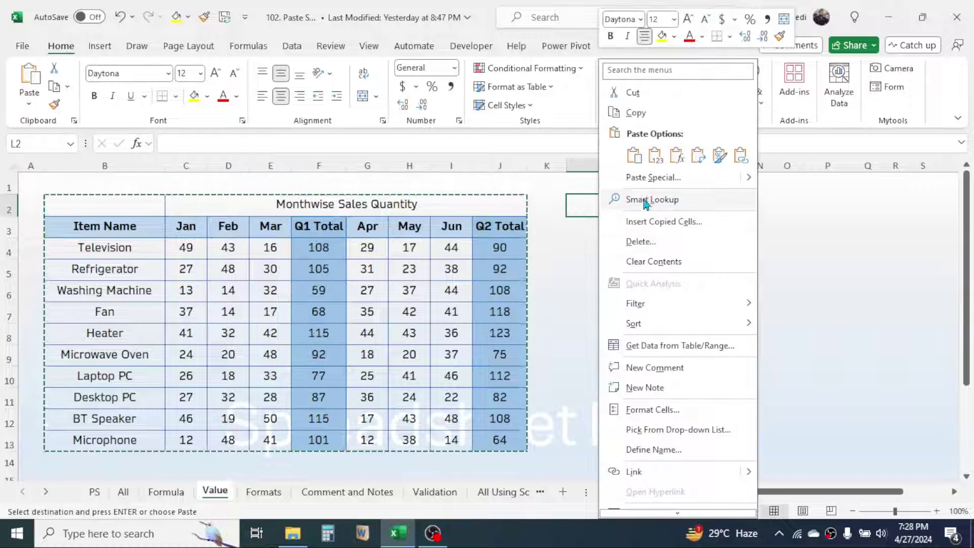
pyautogui.click(640, 177)
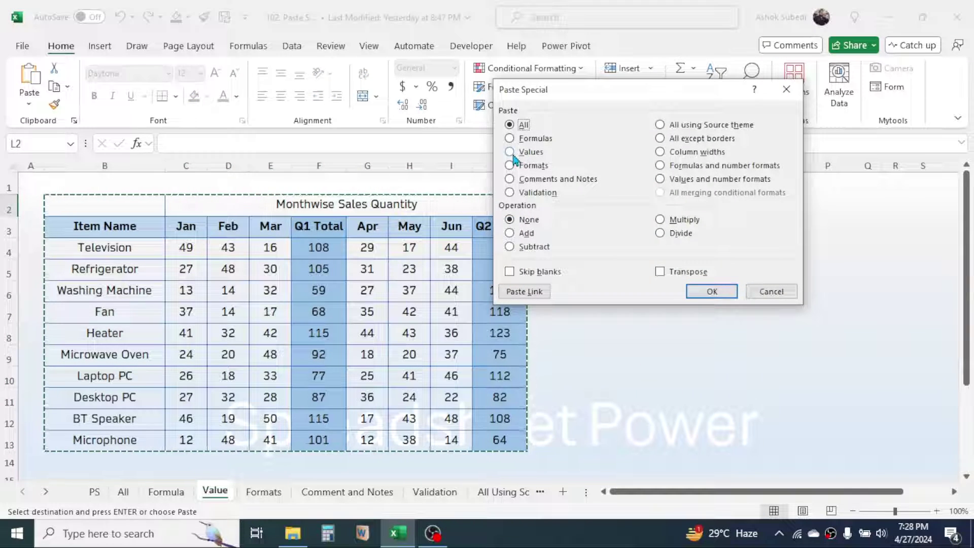
pyautogui.click(510, 152)
pyautogui.click(699, 291)
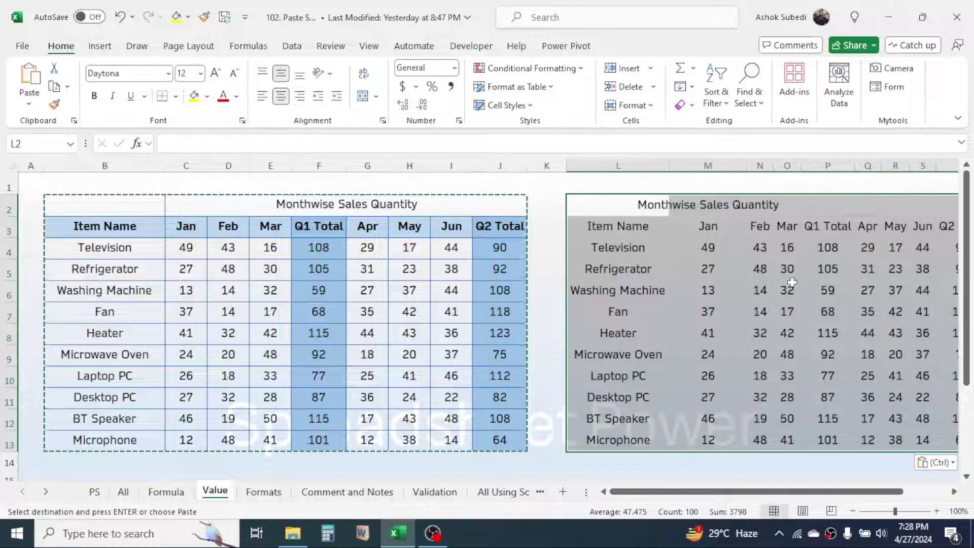
pyautogui.click(806, 247)
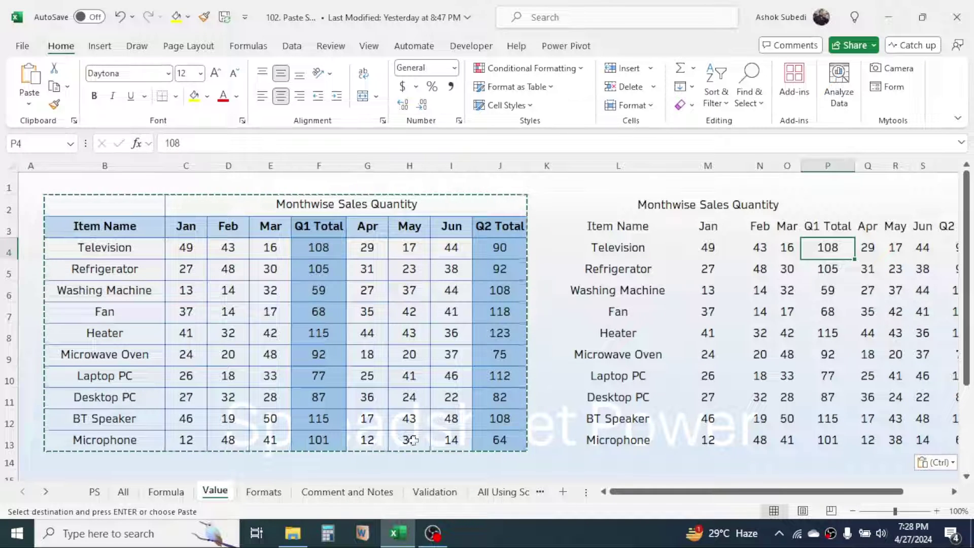
# - Copy the sales table B2:J13 on the Formats sheet and paste only its formats at cell L2
pyautogui.click(263, 493)
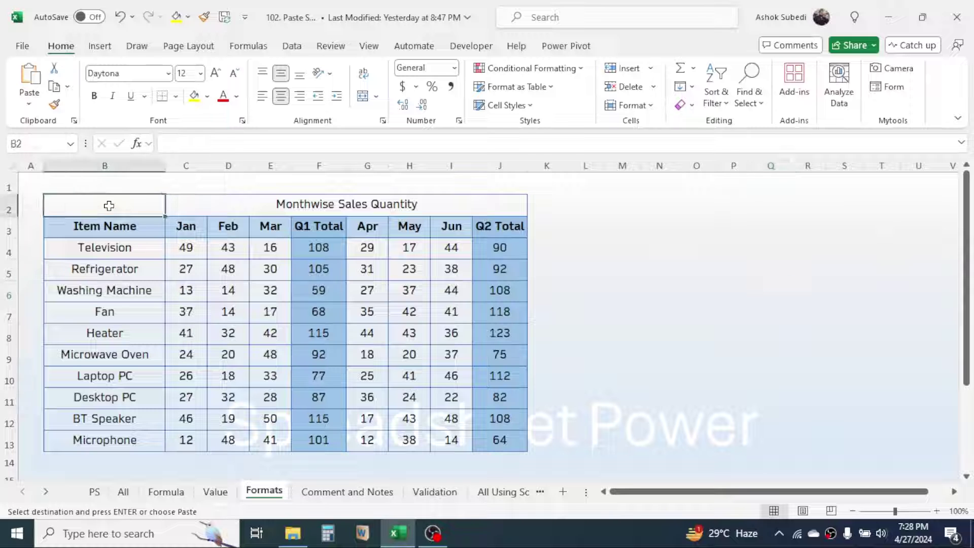
pyautogui.moveTo(112, 210); pyautogui.dragTo(433, 439)
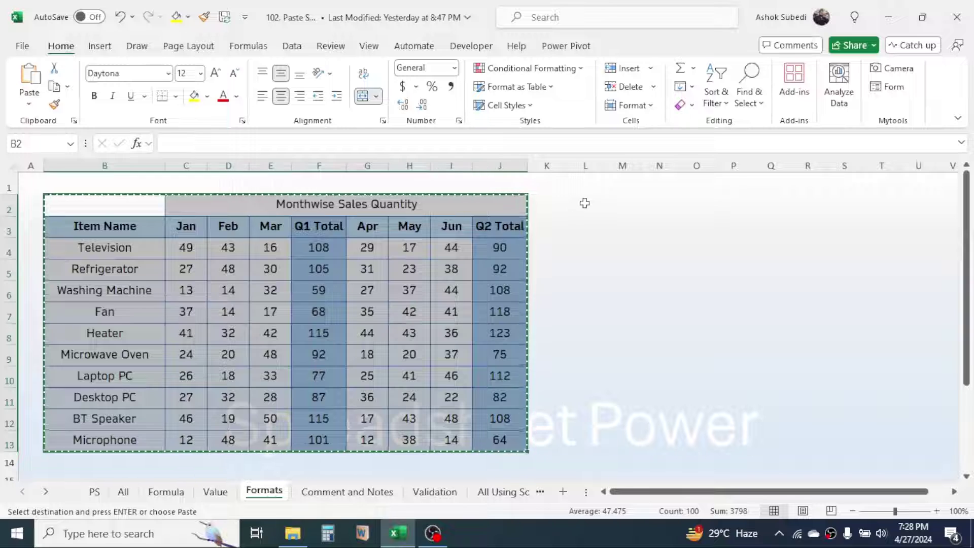
pyautogui.click(584, 204)
pyautogui.rightClick(587, 209)
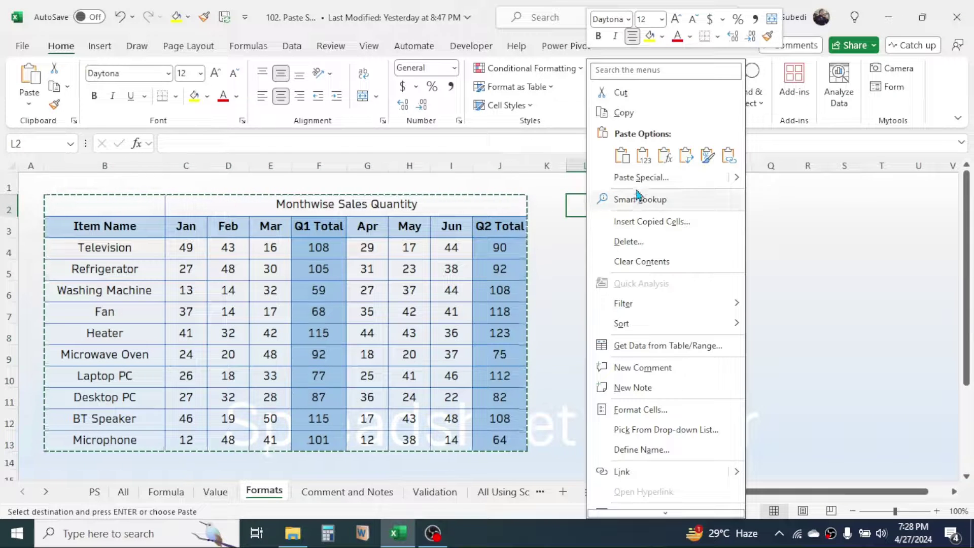
pyautogui.click(637, 175)
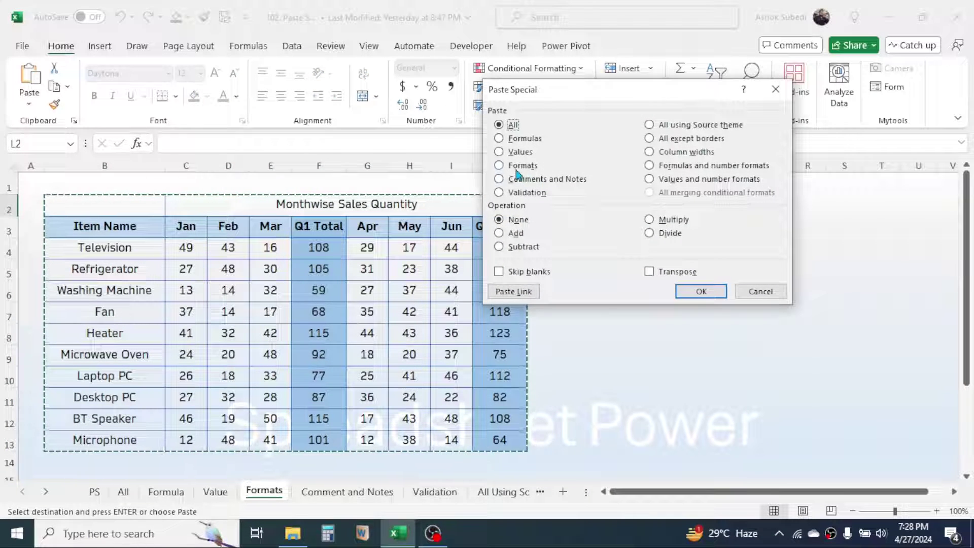
pyautogui.click(519, 166)
pyautogui.click(686, 289)
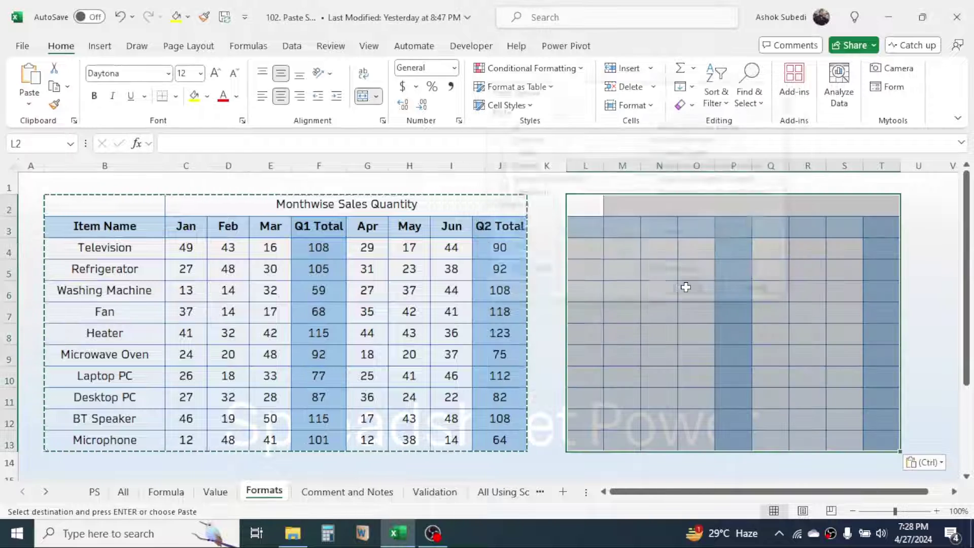
pyautogui.click(673, 319)
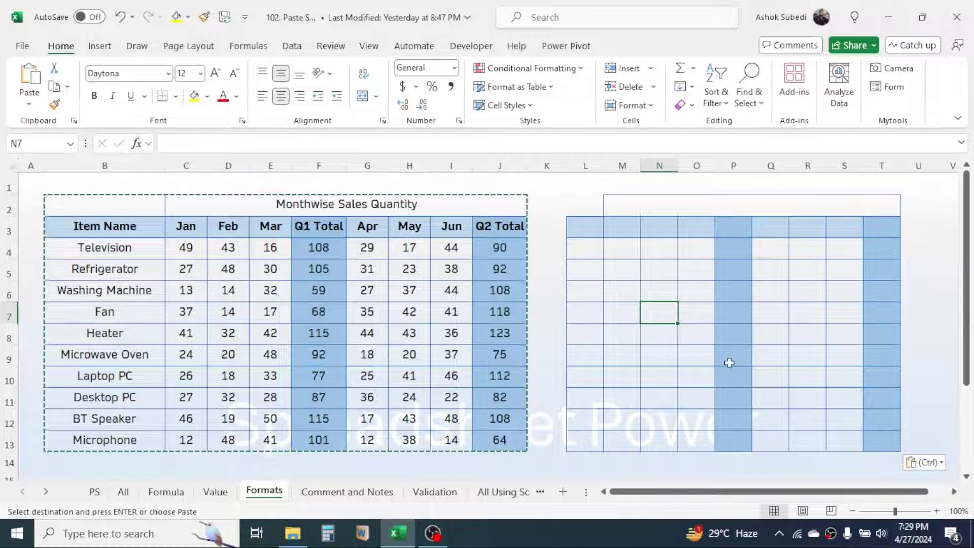
# - Read the notes attached to the Fan and Microphone cells on the Comment and Notes sheet
pyautogui.click(349, 496)
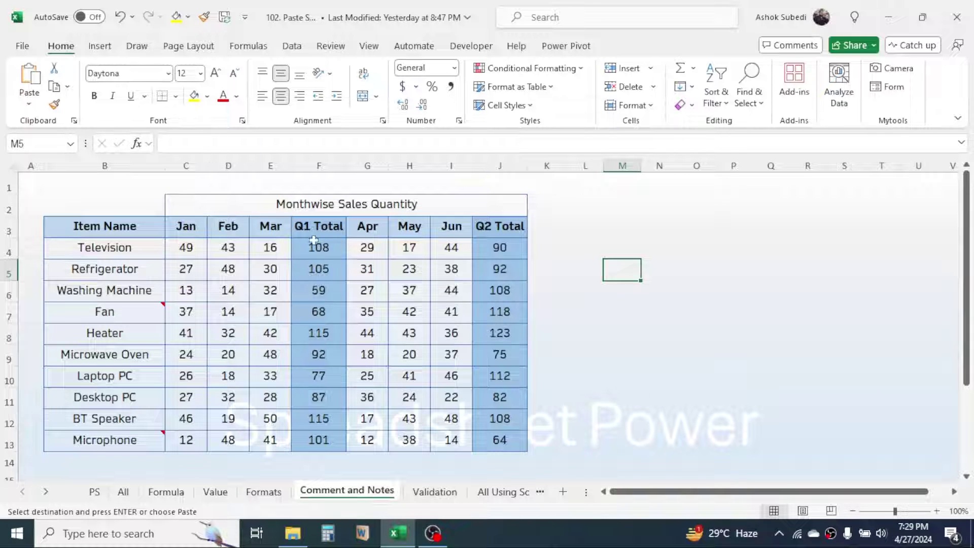
pyautogui.moveTo(122, 312)
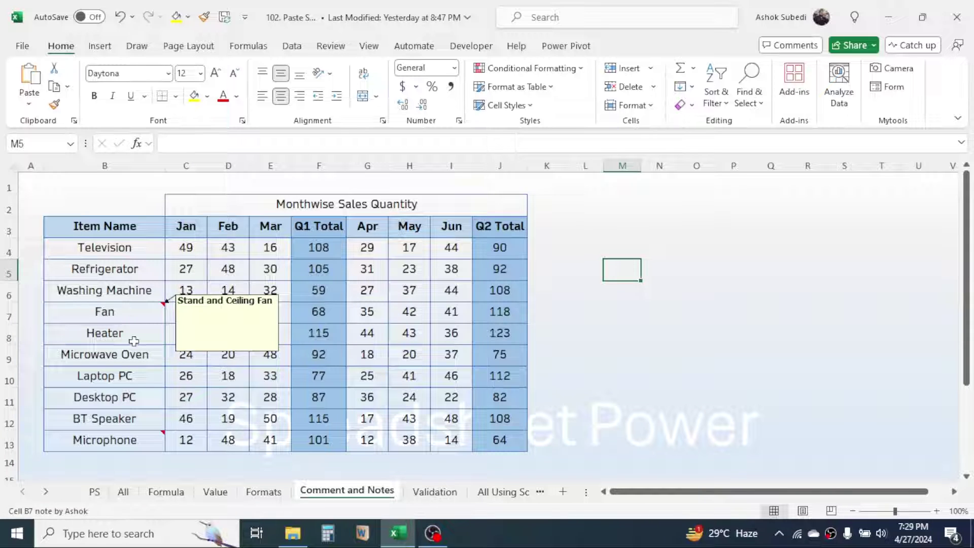
pyautogui.moveTo(124, 439)
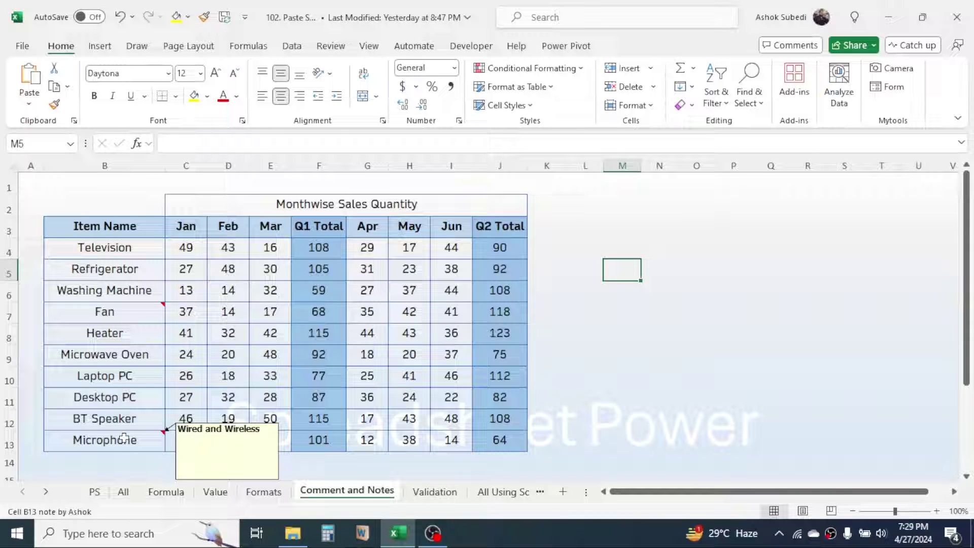
# - Copy the table range B3:J13, paste only its comments and notes at cell L3, and check the pasted note cells L7 and L13
pyautogui.moveTo(111, 227); pyautogui.dragTo(484, 442)
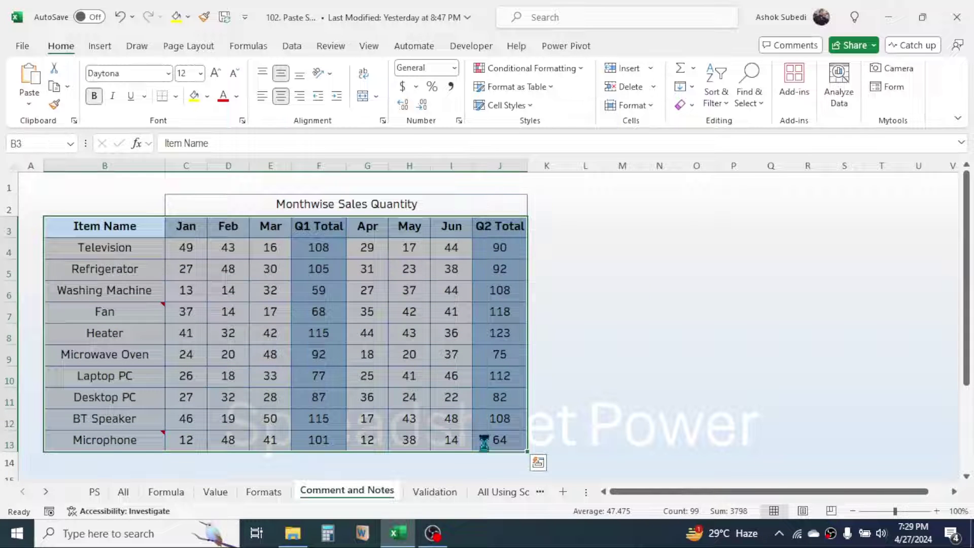
pyautogui.hotkey('ctrl', 'c')
pyautogui.click(589, 227)
pyautogui.rightClick(596, 230)
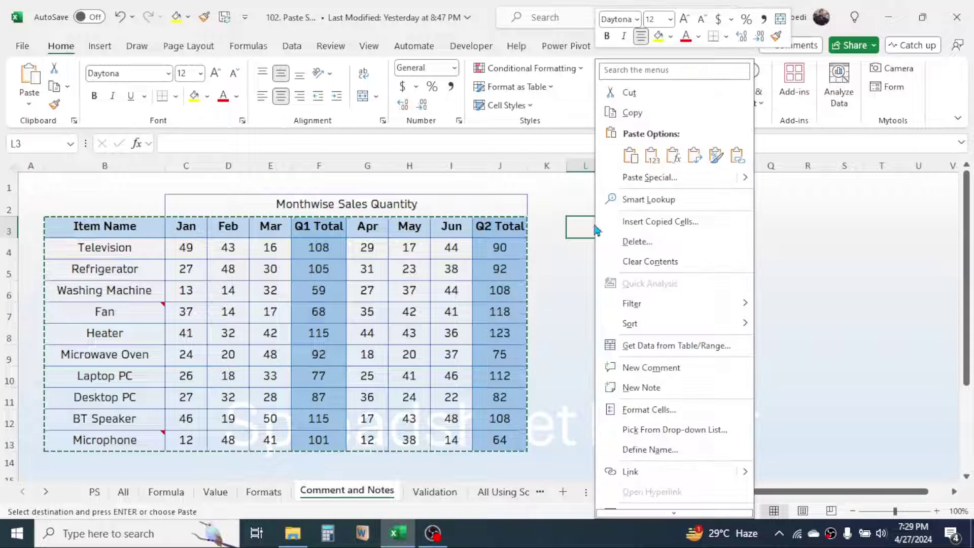
pyautogui.click(647, 178)
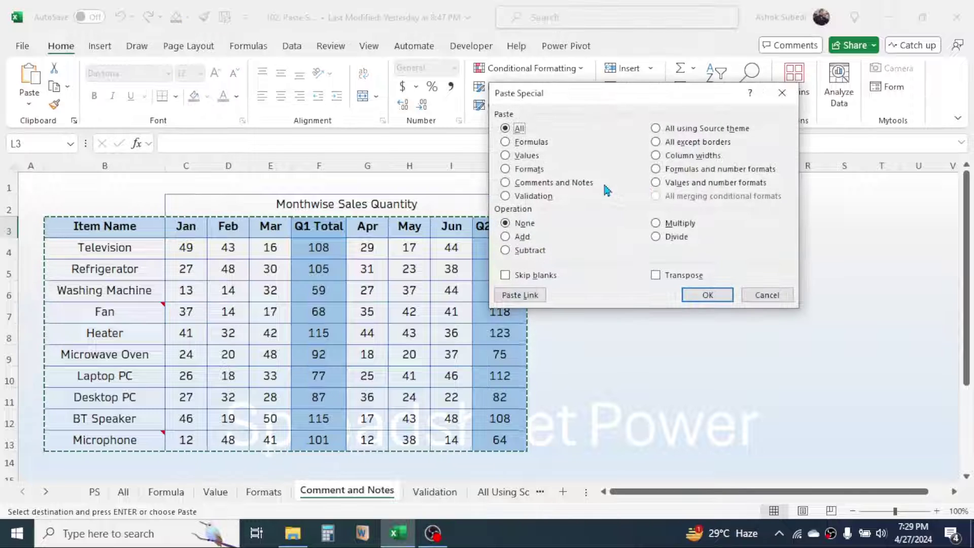
pyautogui.click(530, 183)
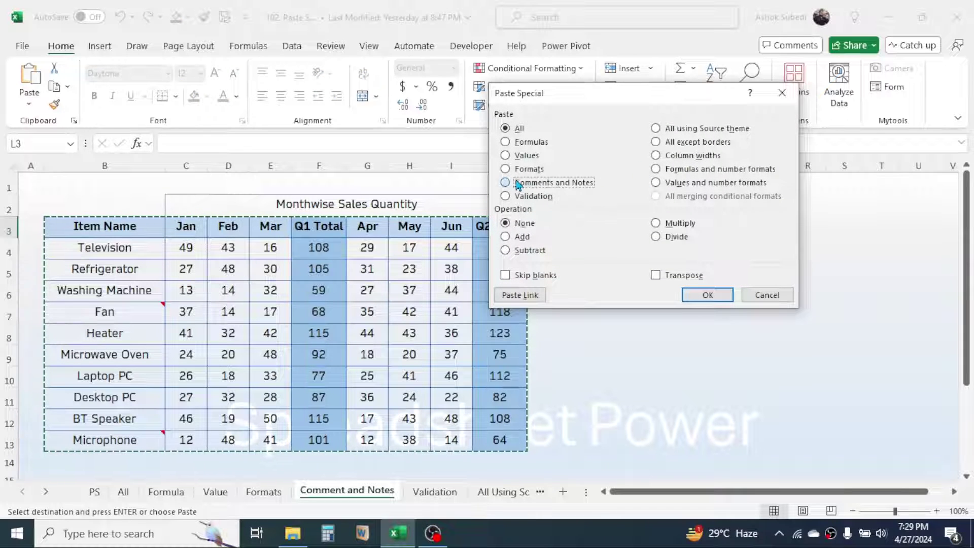
pyautogui.click(698, 297)
pyautogui.click(686, 361)
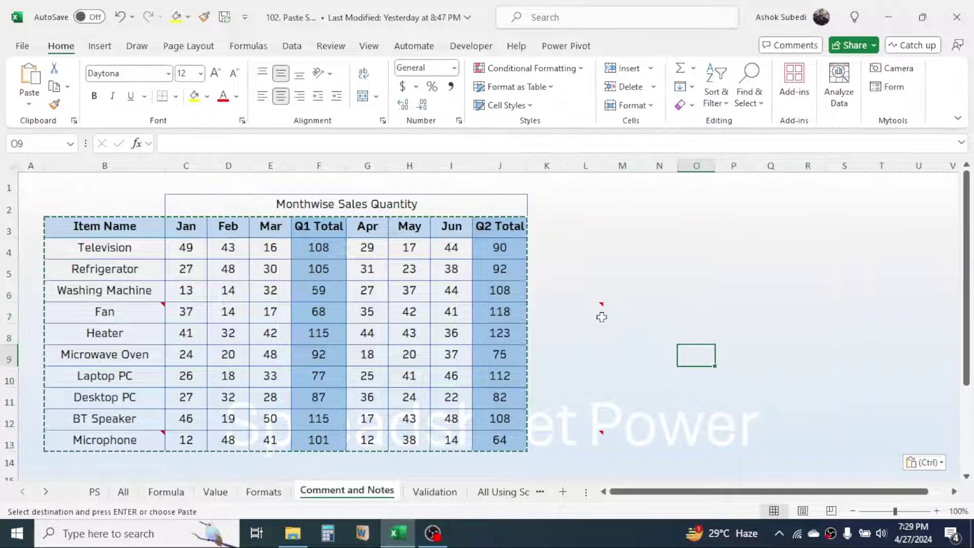
pyautogui.click(602, 317)
pyautogui.click(593, 437)
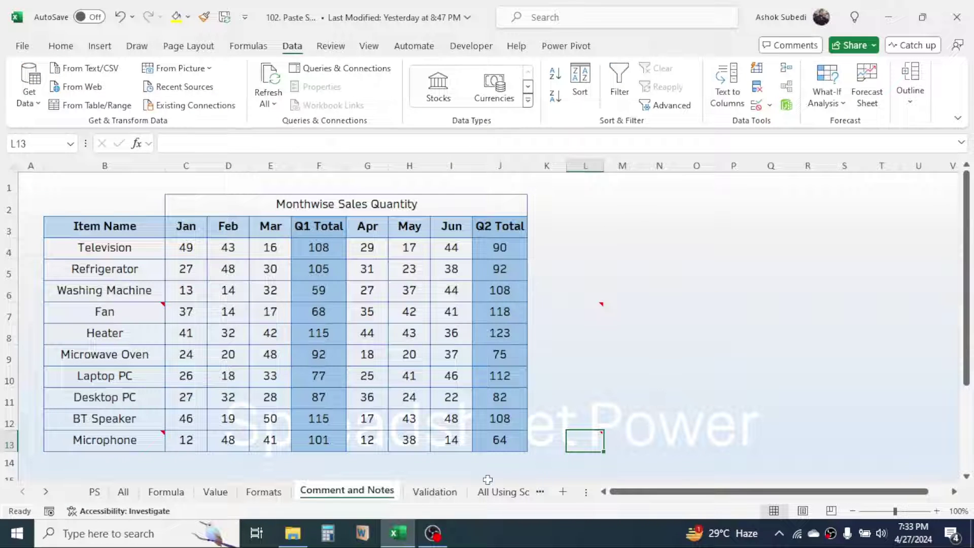
# - Examine the drop-down list of item names in the Television cell B4 on the Validation sheet
pyautogui.click(435, 491)
pyautogui.click(134, 397)
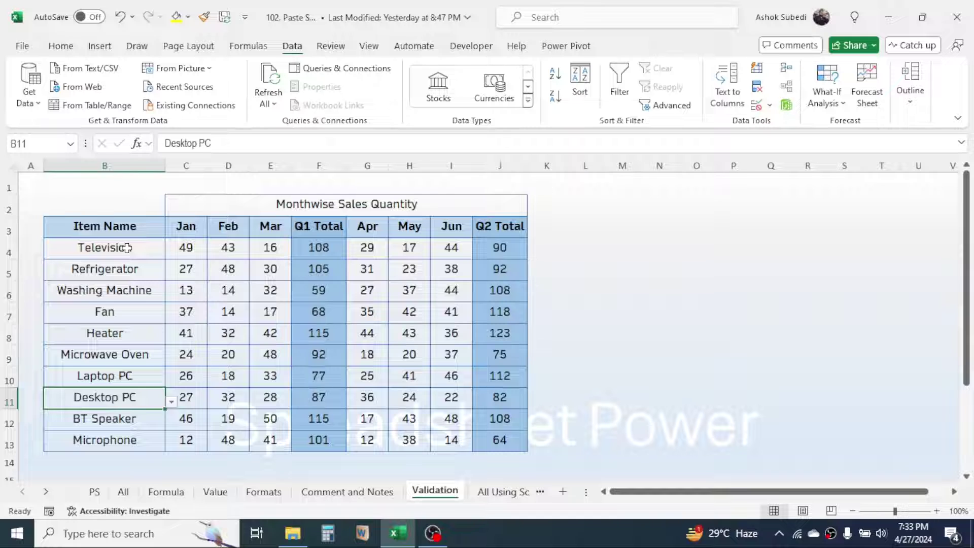
pyautogui.click(149, 251)
pyautogui.click(171, 252)
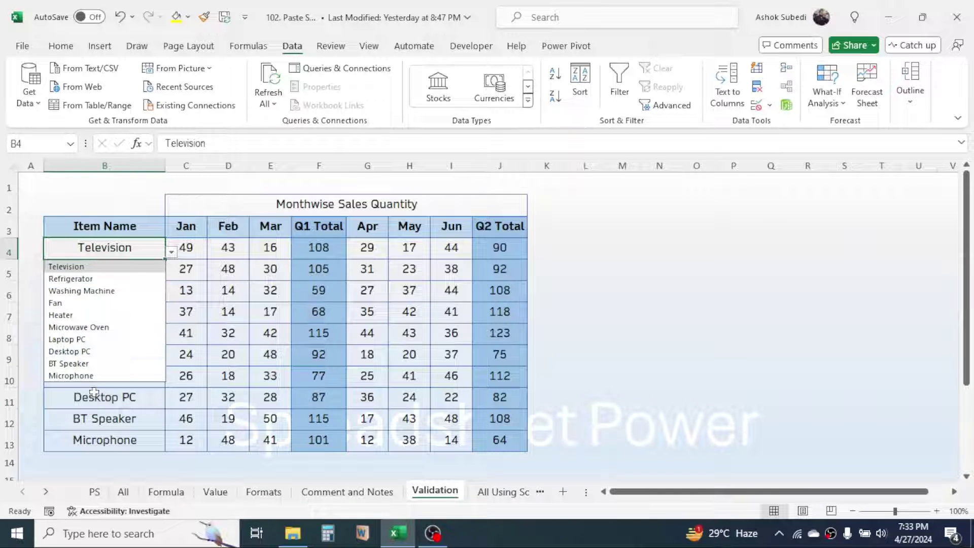
pyautogui.click(97, 417)
# - Copy the sales table B2:J13 and paste only its data validation at cell L2
pyautogui.moveTo(100, 203); pyautogui.dragTo(411, 443)
pyautogui.hotkey('ctrl', 'c')
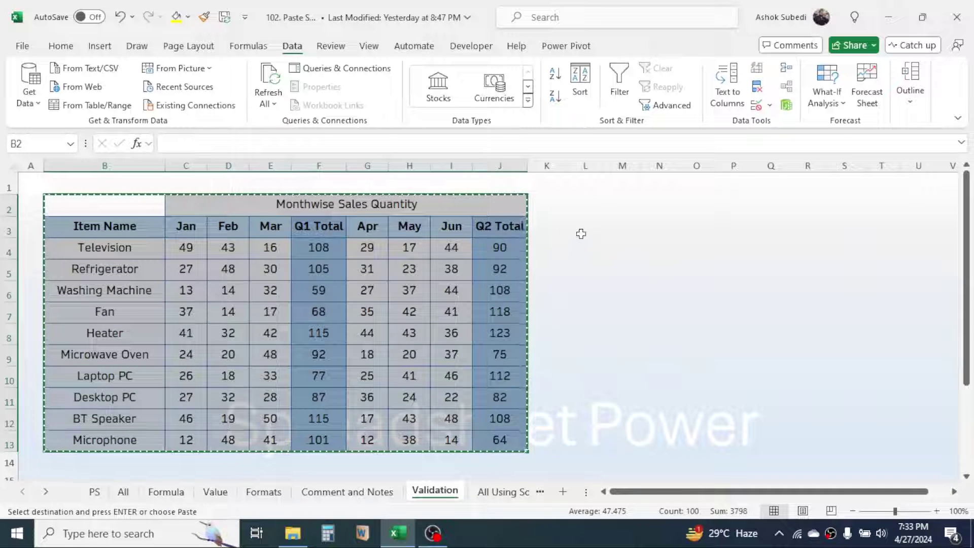
pyautogui.click(583, 204)
pyautogui.rightClick(583, 205)
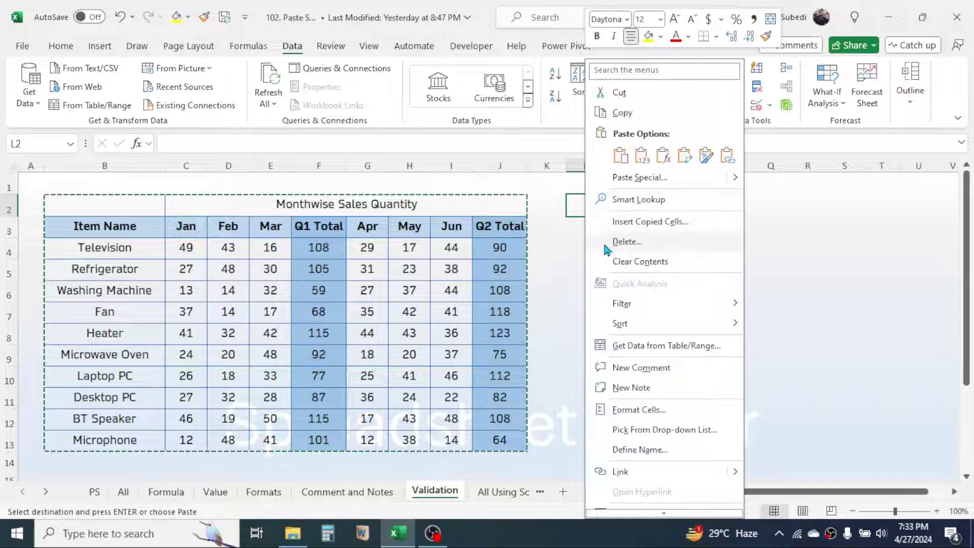
pyautogui.click(624, 177)
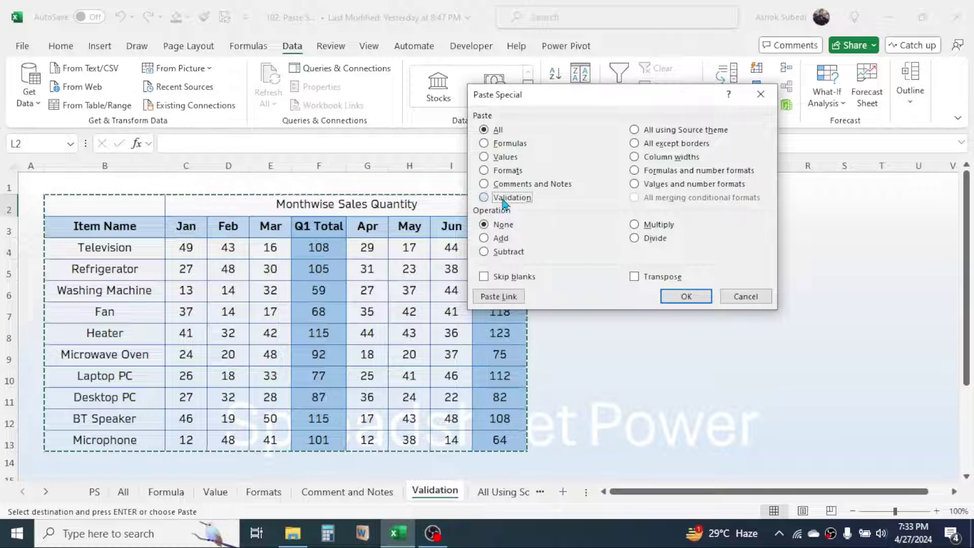
pyautogui.click(484, 197)
pyautogui.click(680, 297)
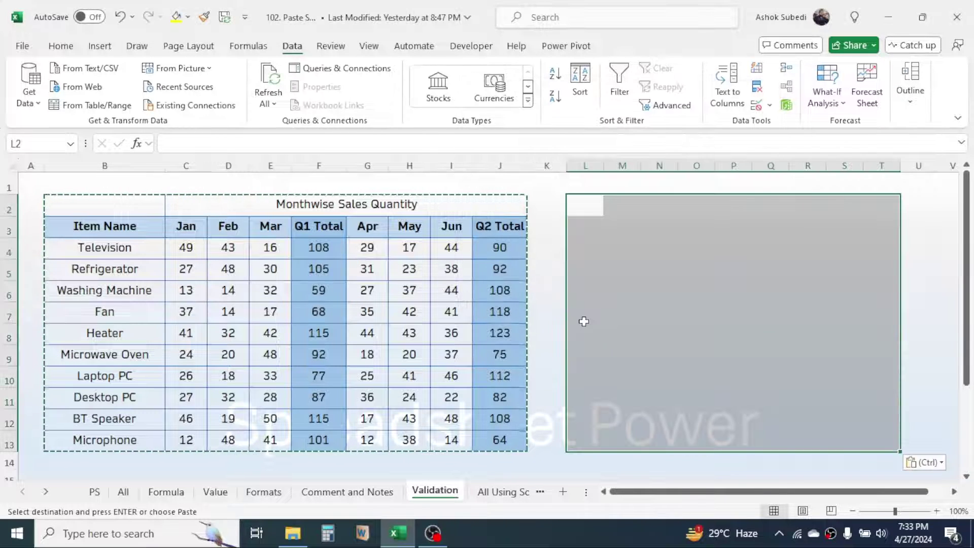
# - Choose Microwave Oven in cell L4 and Laptop PC in cell L5 from their pasted drop-down lists
pyautogui.click(587, 244)
pyautogui.click(612, 252)
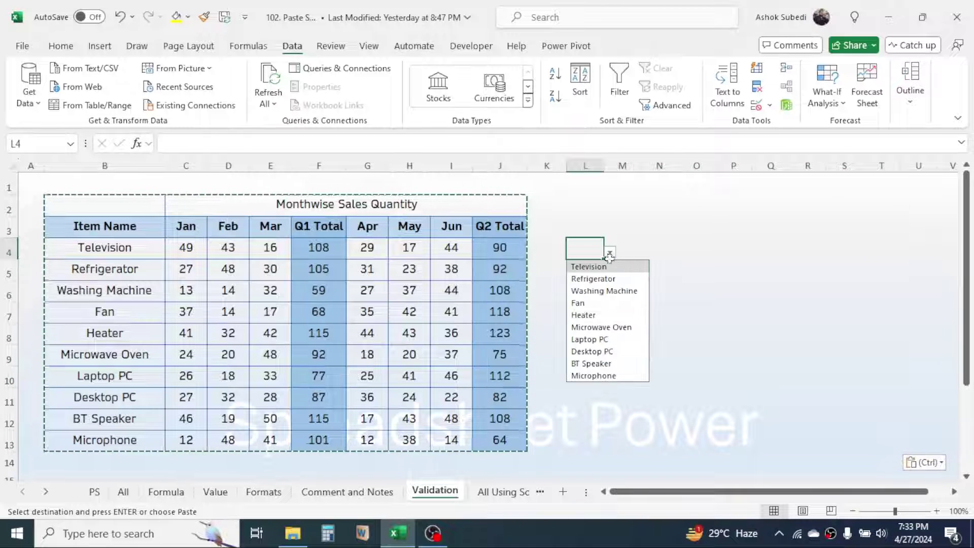
pyautogui.click(589, 327)
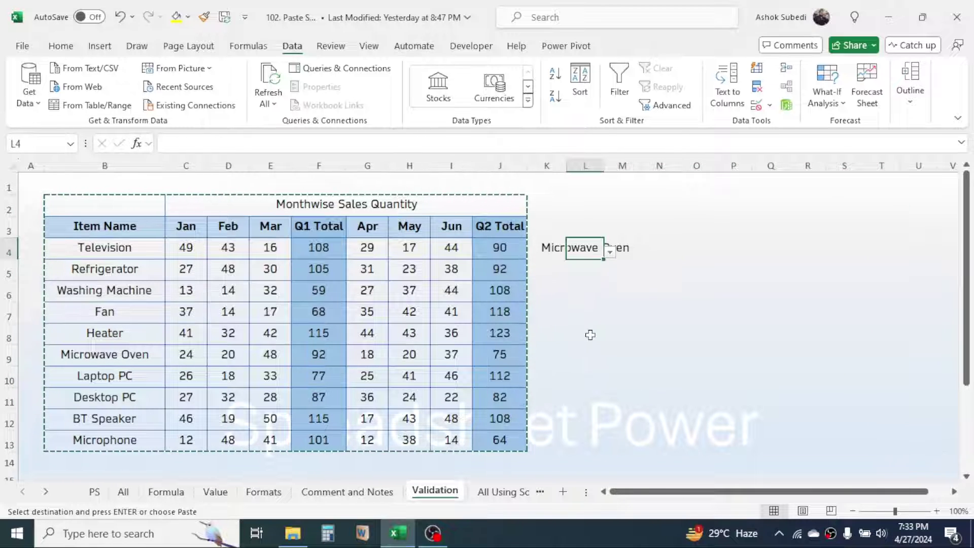
pyautogui.click(589, 269)
pyautogui.click(610, 273)
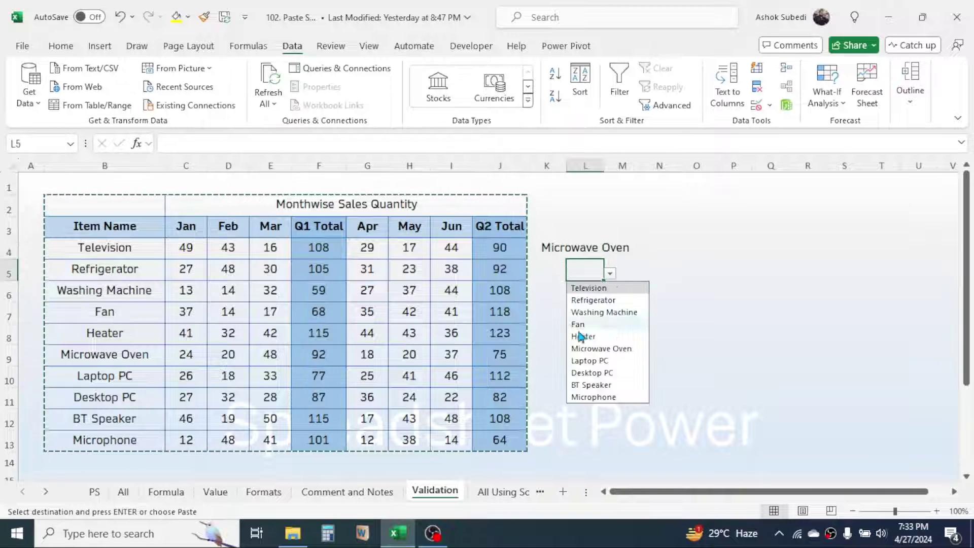
pyautogui.click(584, 361)
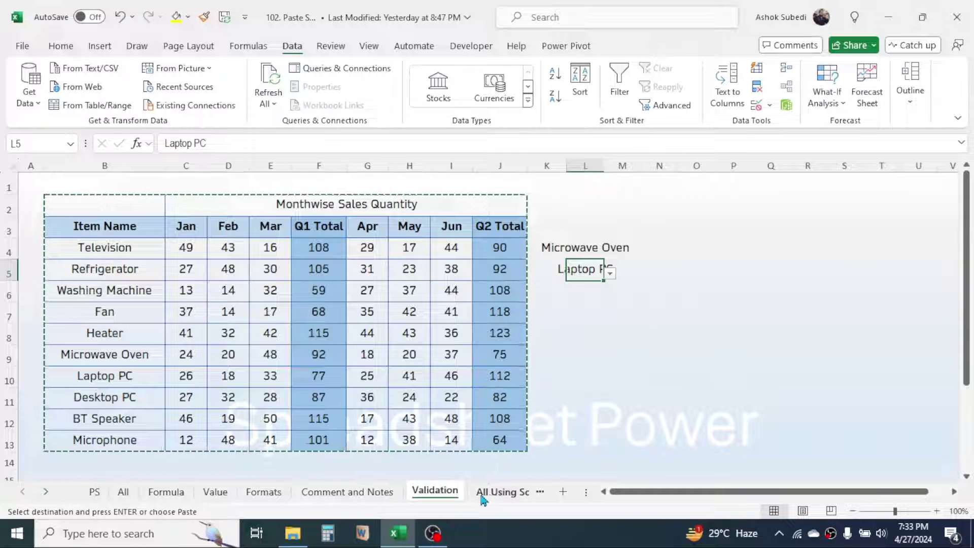
# - Copy the sales table B2:J13 on the All Using Source Theme sheet and paste it at L2 with the All using Source theme option
pyautogui.click(497, 493)
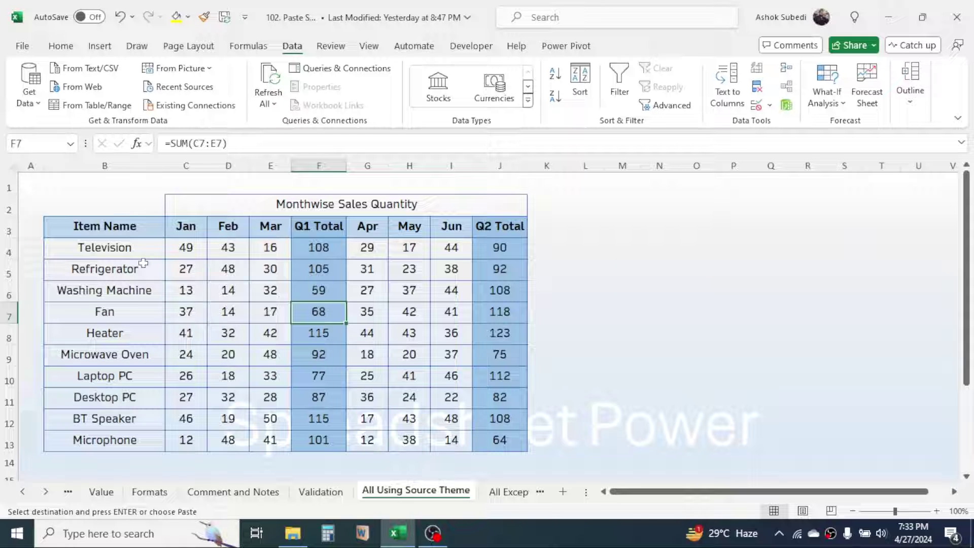
pyautogui.moveTo(102, 202); pyautogui.dragTo(460, 441)
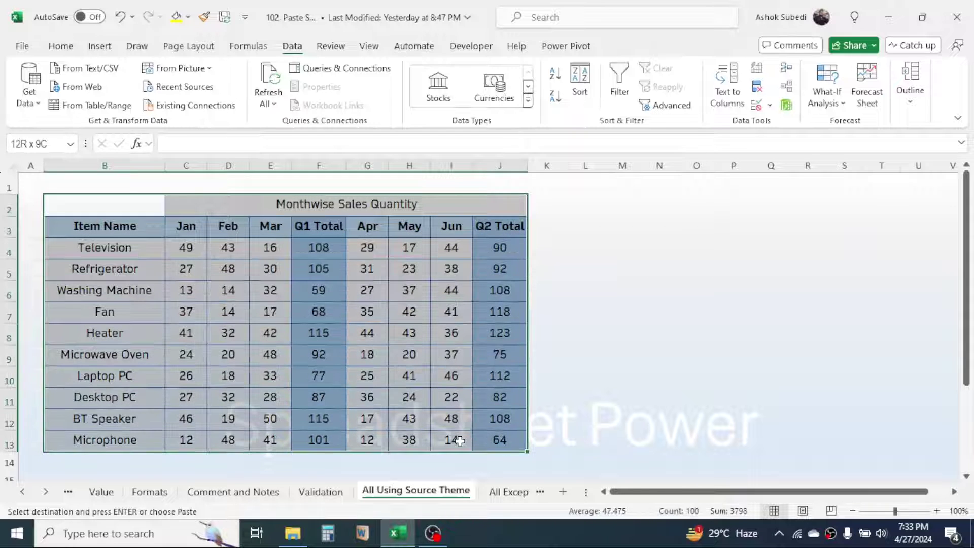
pyautogui.click(581, 205)
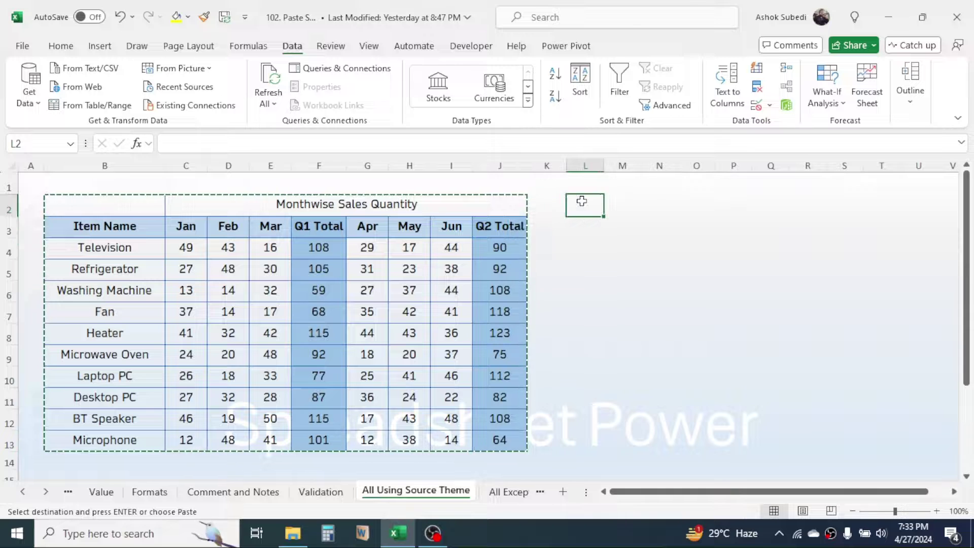
pyautogui.rightClick(583, 206)
pyautogui.click(629, 177)
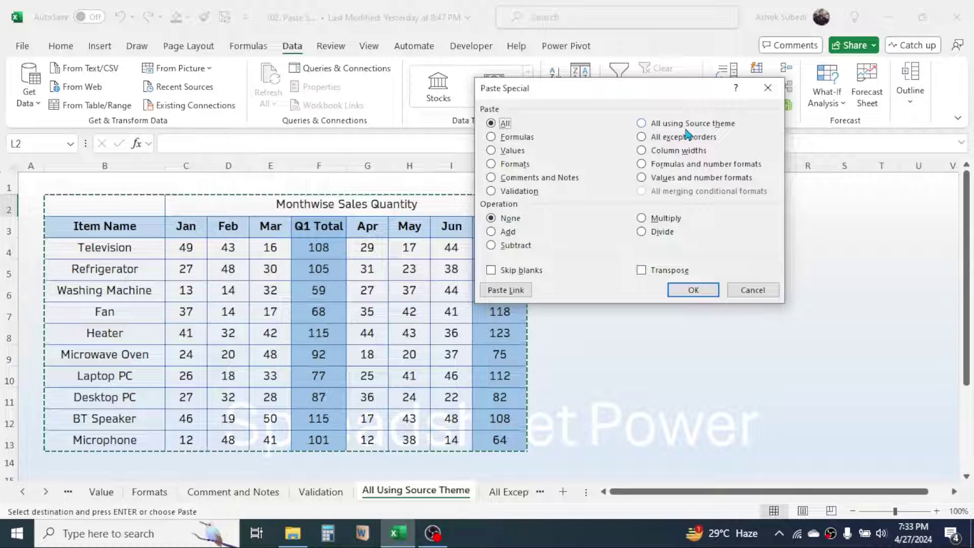
pyautogui.click(641, 123)
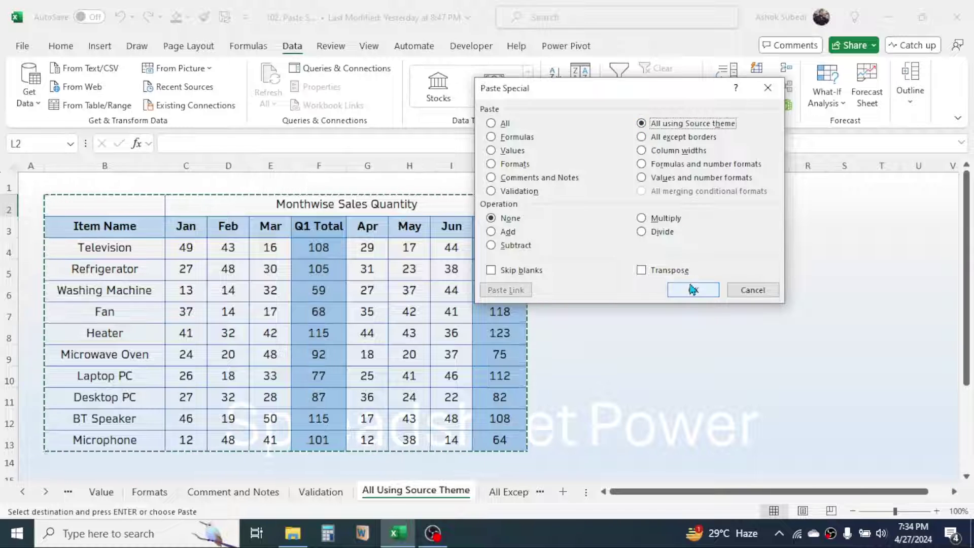
pyautogui.click(692, 290)
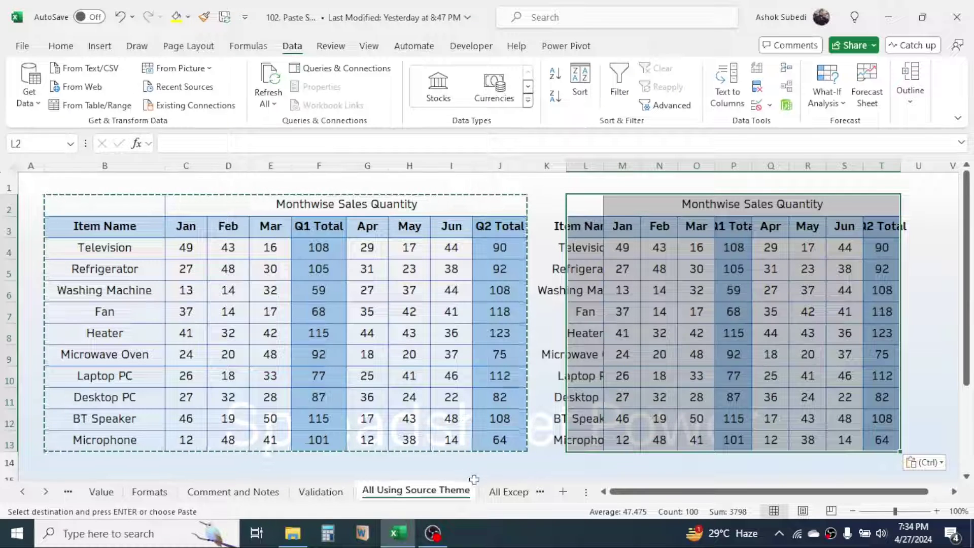
# - Copy the sales table B2:J13 on the All Except Border sheet and paste it at L2 with the All except borders option
pyautogui.click(486, 495)
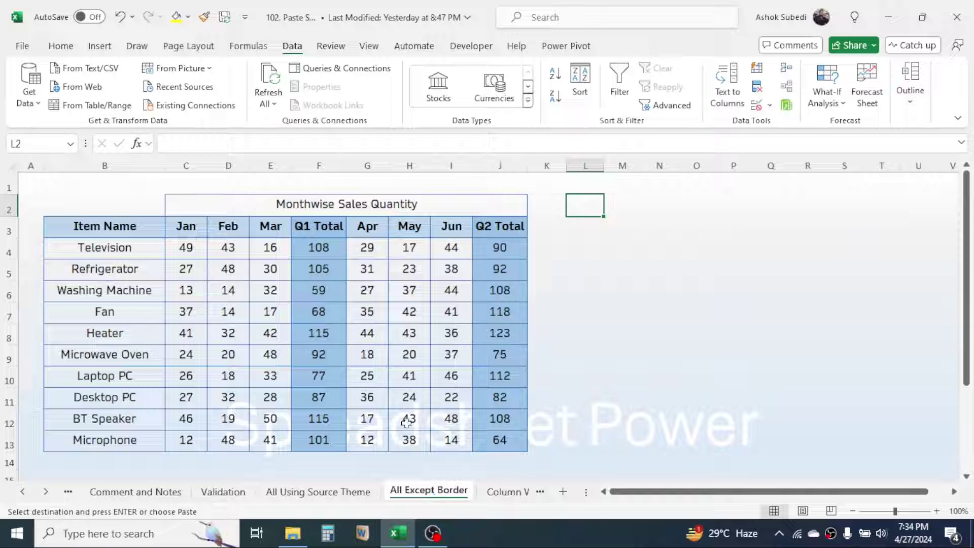
pyautogui.moveTo(101, 212); pyautogui.dragTo(469, 440)
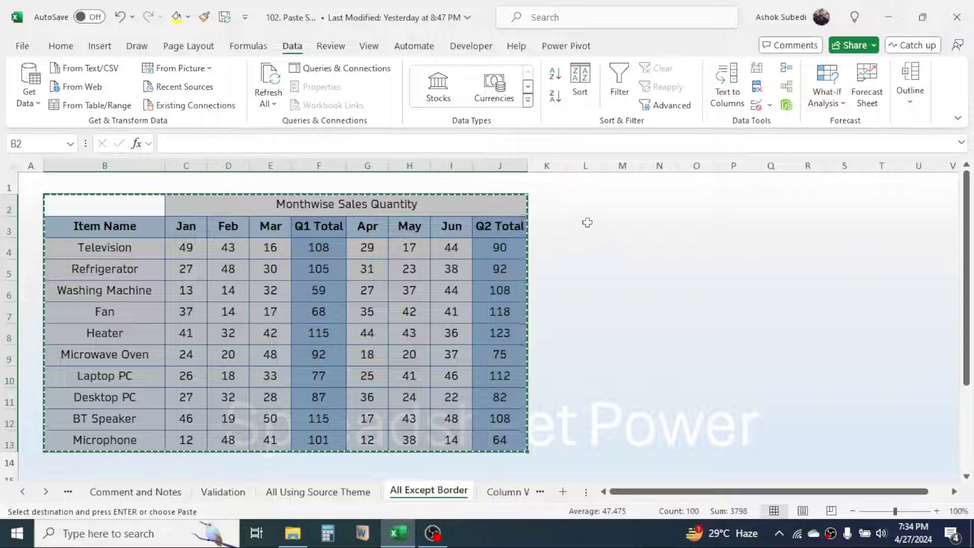
pyautogui.click(585, 202)
pyautogui.rightClick(585, 202)
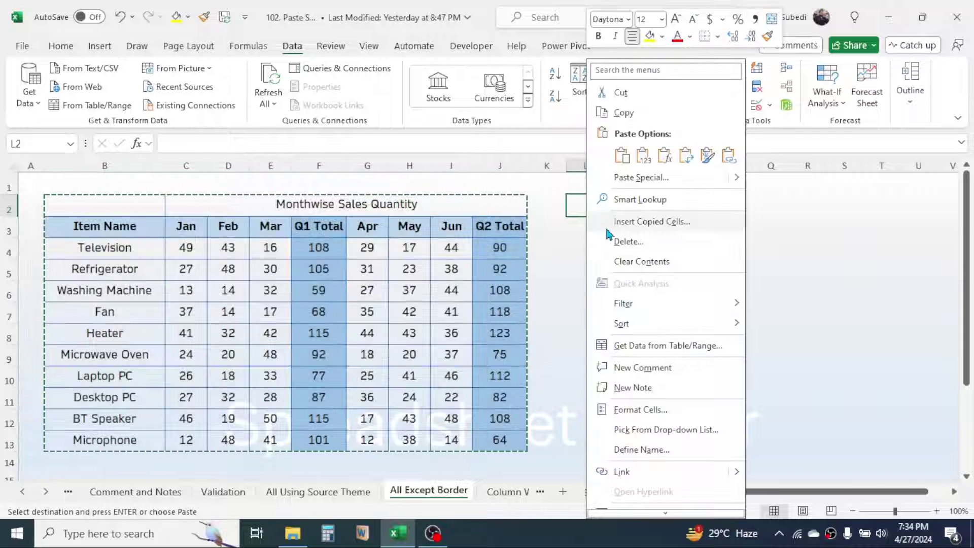
pyautogui.click(625, 183)
pyautogui.click(669, 137)
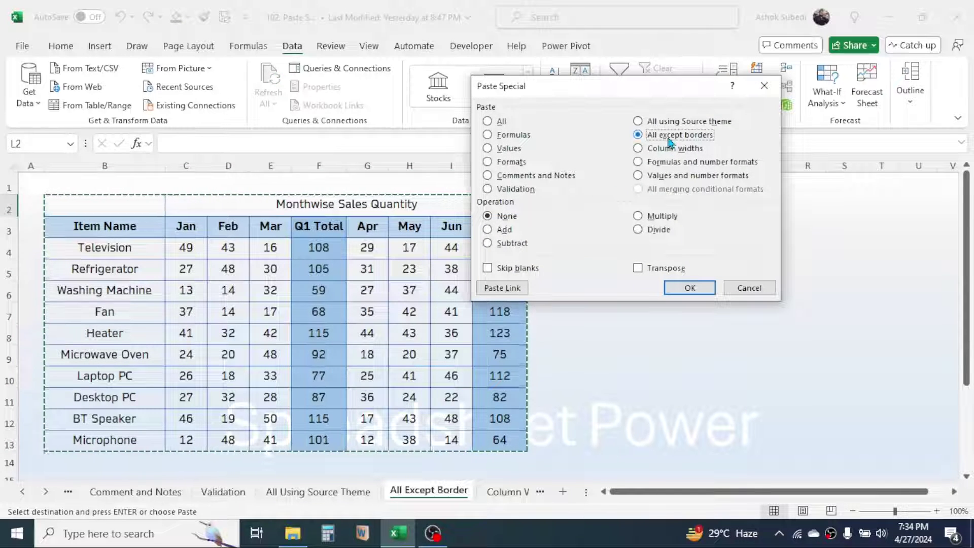
pyautogui.click(687, 287)
pyautogui.click(696, 311)
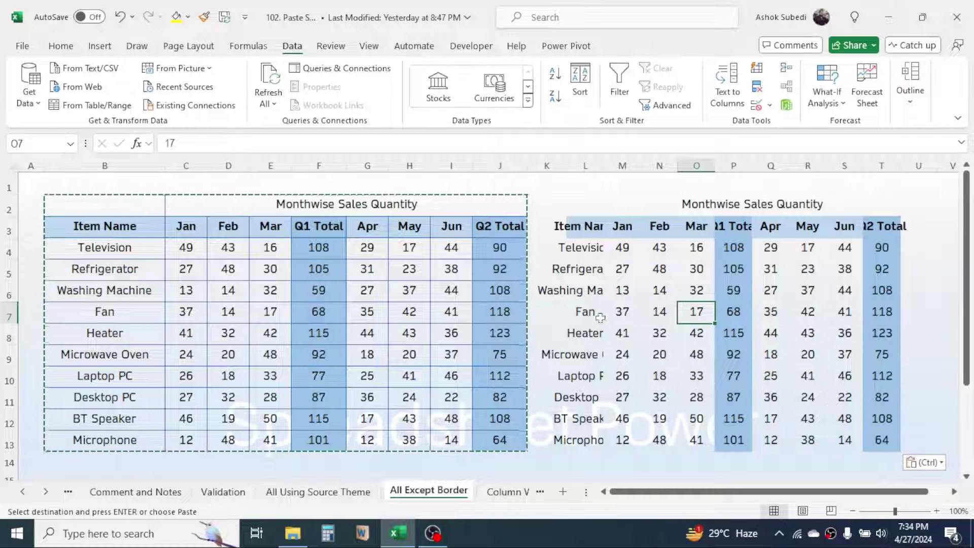
# - Try pasting only the column widths of the sales table B2:J13 at L2 on the Column Widths sheet, and undo the paste
pyautogui.click(505, 492)
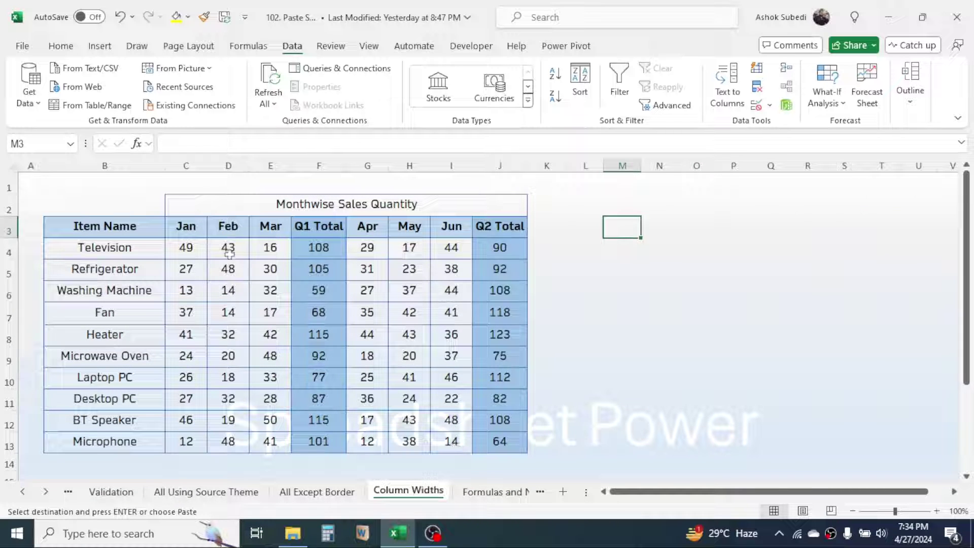
pyautogui.moveTo(114, 204); pyautogui.dragTo(457, 441)
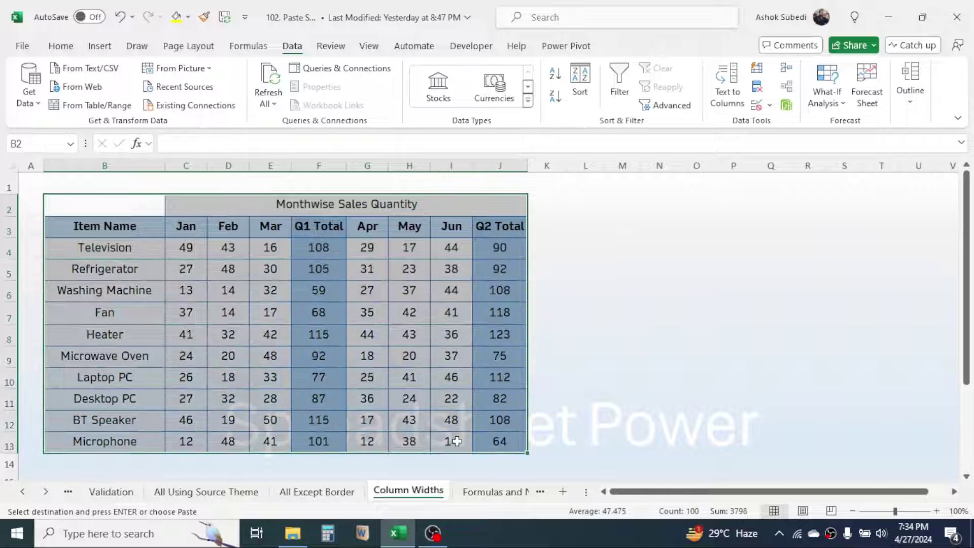
pyautogui.click(589, 201)
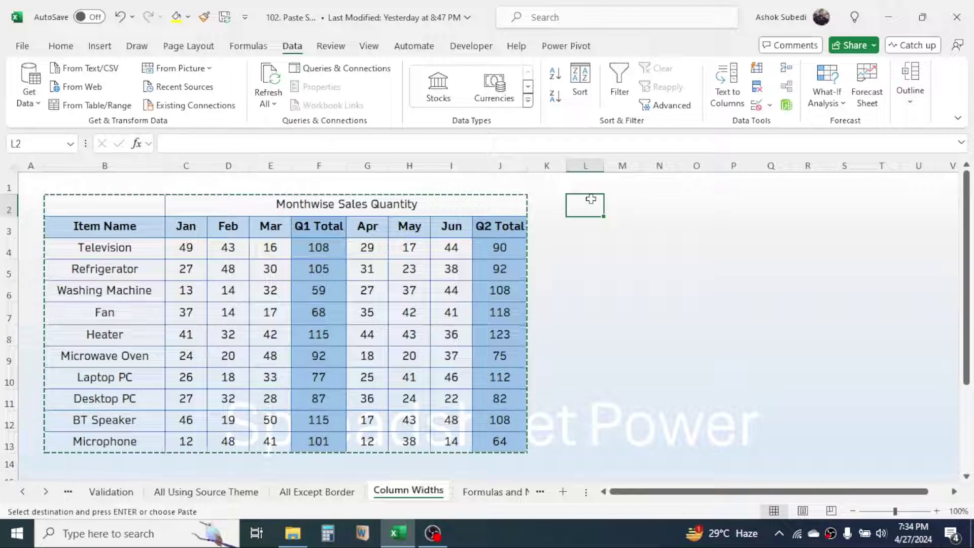
pyautogui.rightClick(590, 201)
pyautogui.click(653, 179)
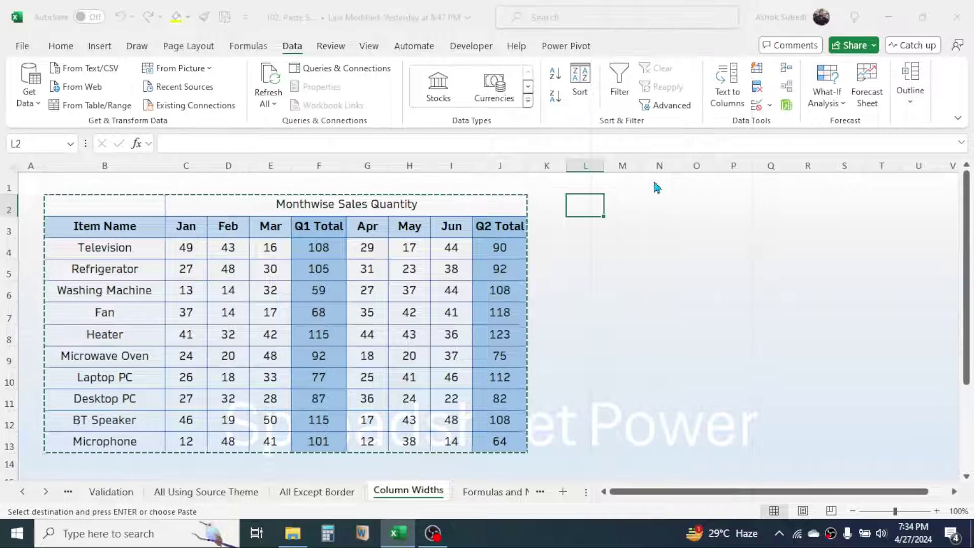
pyautogui.click(666, 156)
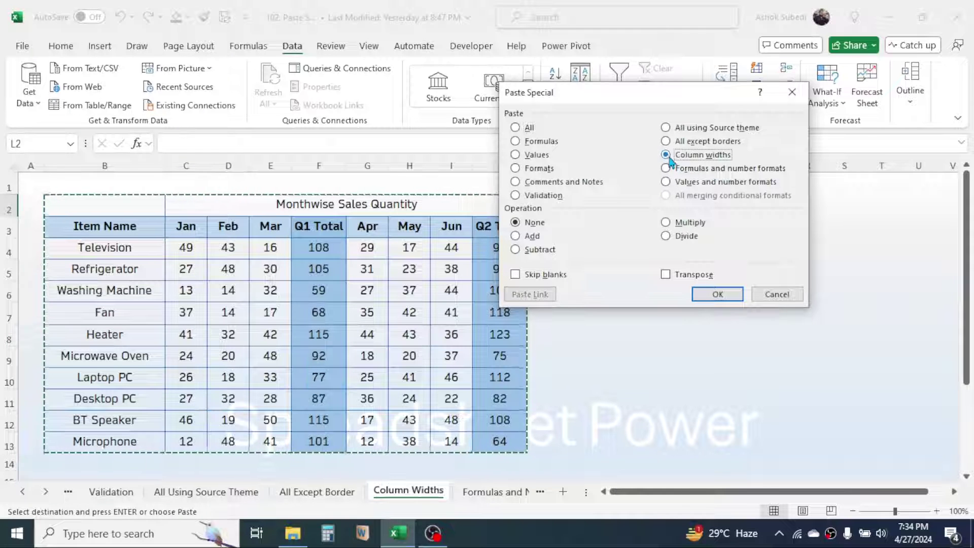
pyautogui.click(715, 294)
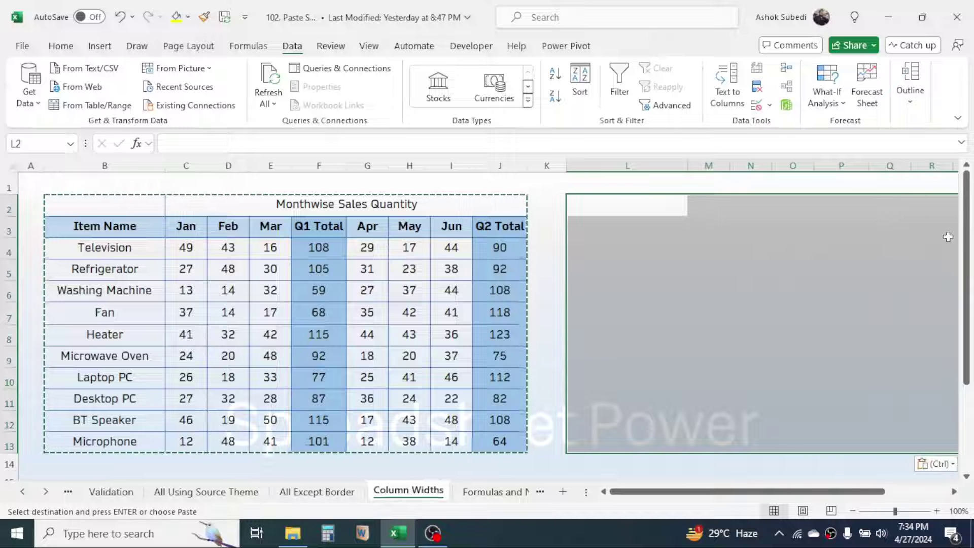
pyautogui.hotkey('ctrl', 'z')
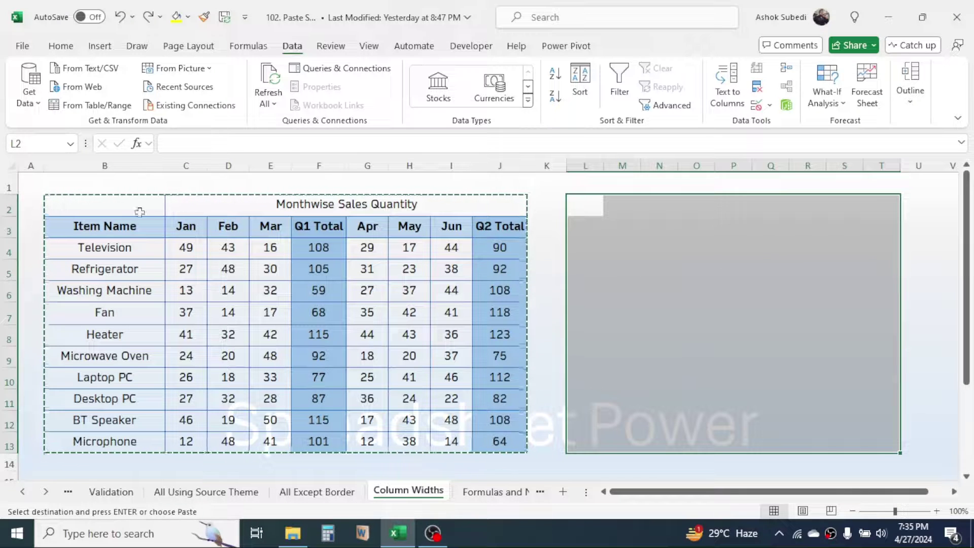
# - Copy the sales table B2:J13 on the Column Widths sheet and paste everything at L2 with the All option
pyautogui.moveTo(140, 212); pyautogui.dragTo(457, 440)
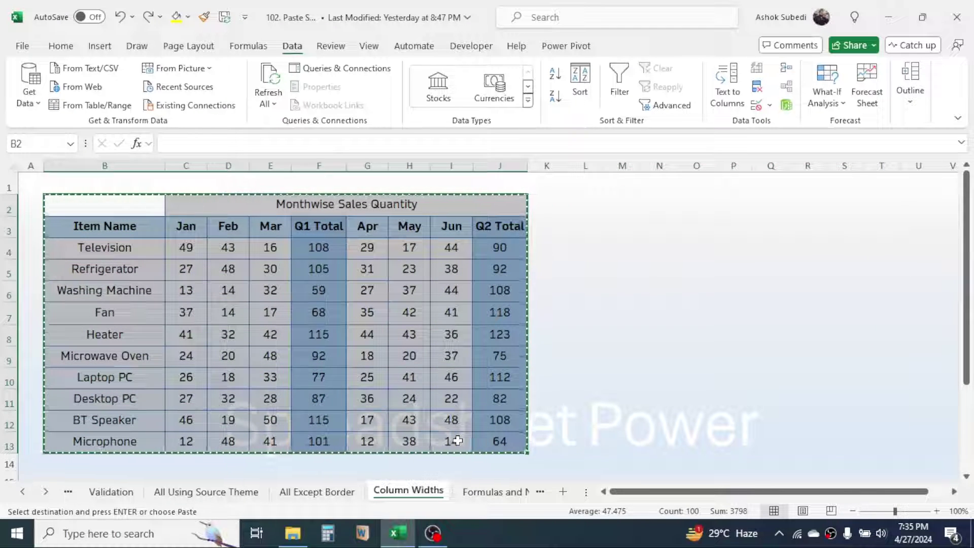
pyautogui.click(583, 205)
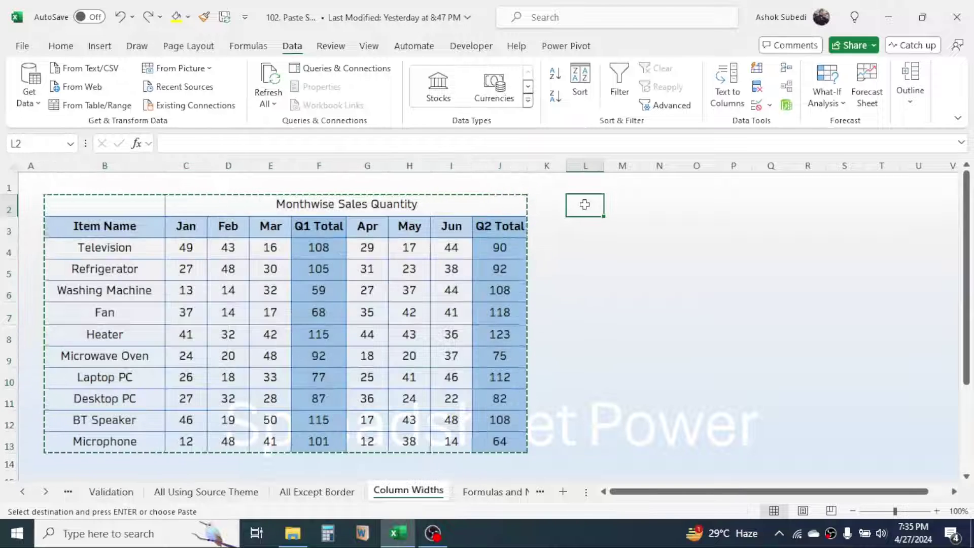
pyautogui.rightClick(585, 204)
pyautogui.click(630, 178)
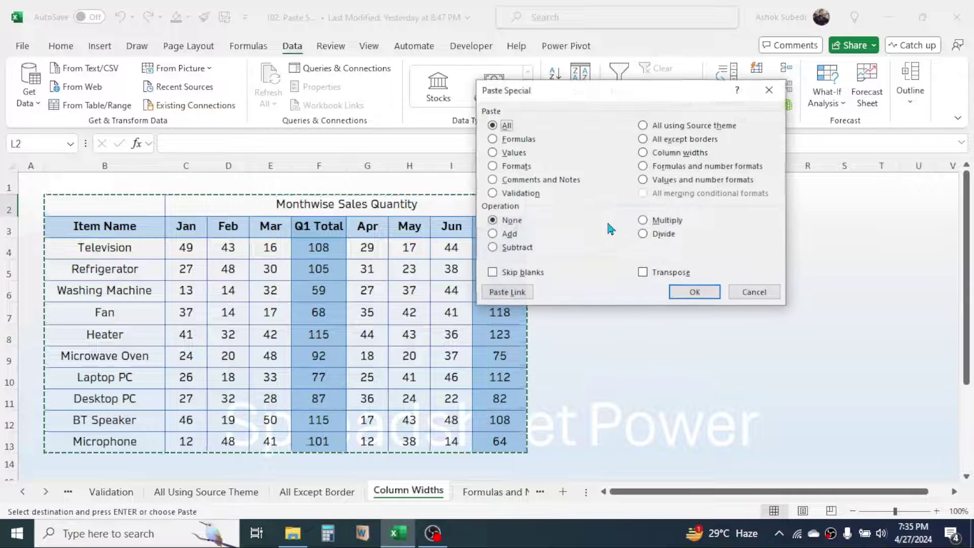
pyautogui.click(694, 292)
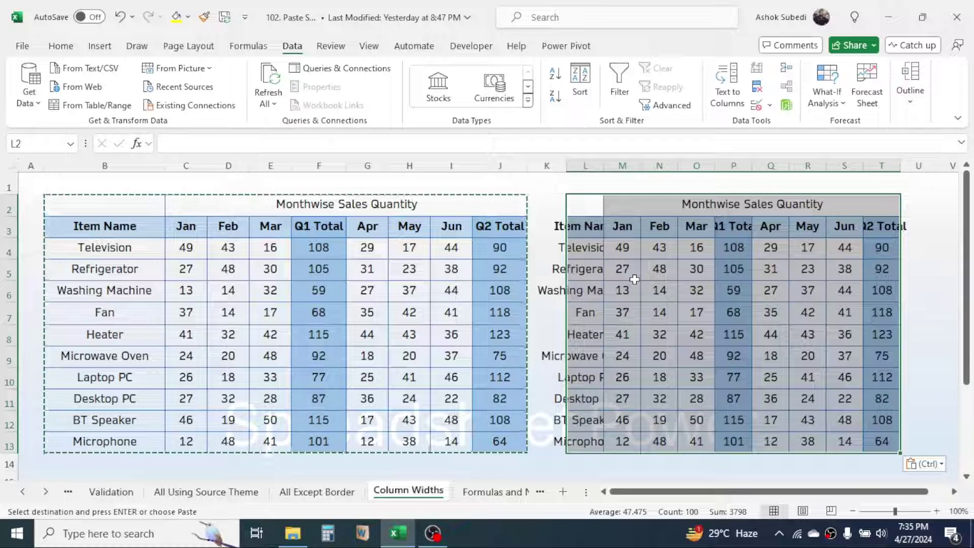
# - Copy the original sales table again and apply only its column widths to the pasted table at L2
pyautogui.hotkey('ctrl', 'z')
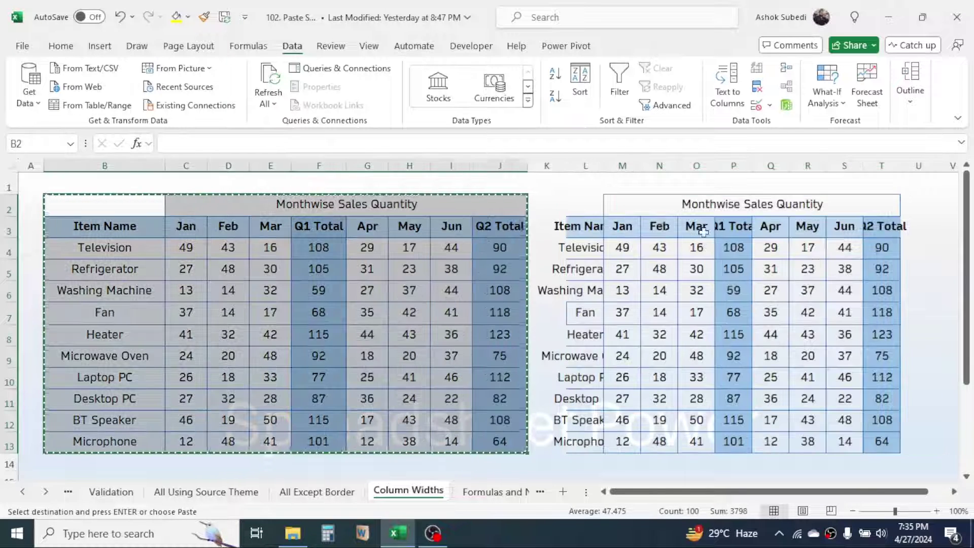
pyautogui.click(587, 206)
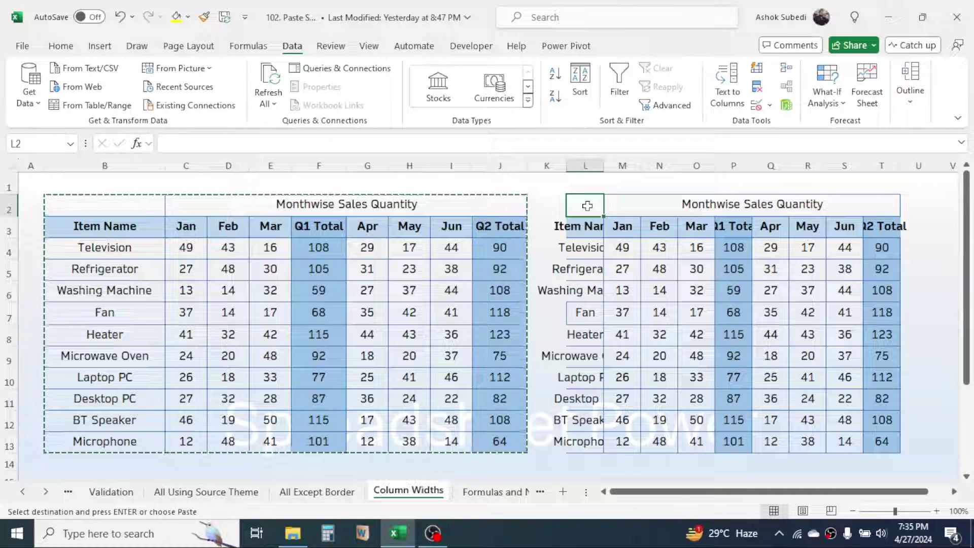
pyautogui.rightClick(588, 206)
pyautogui.click(642, 177)
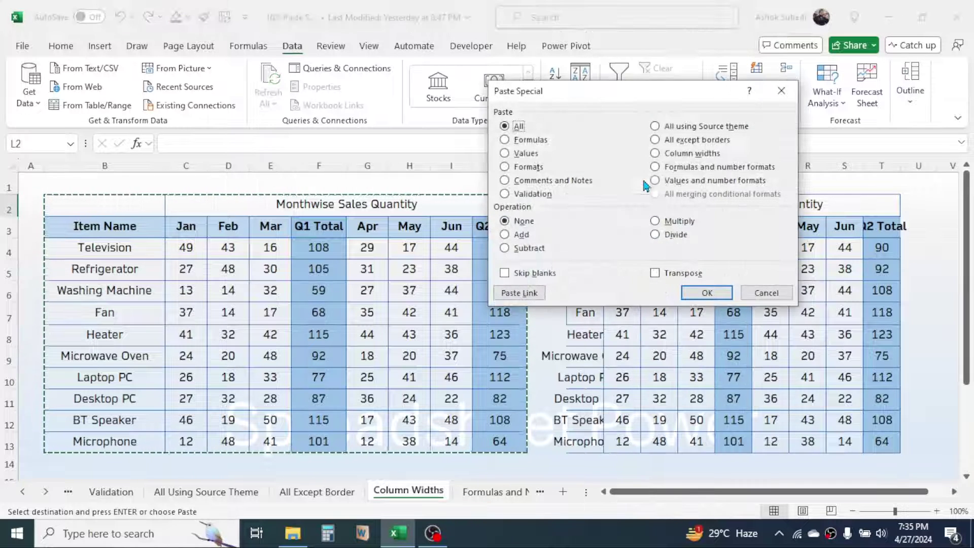
pyautogui.click(658, 154)
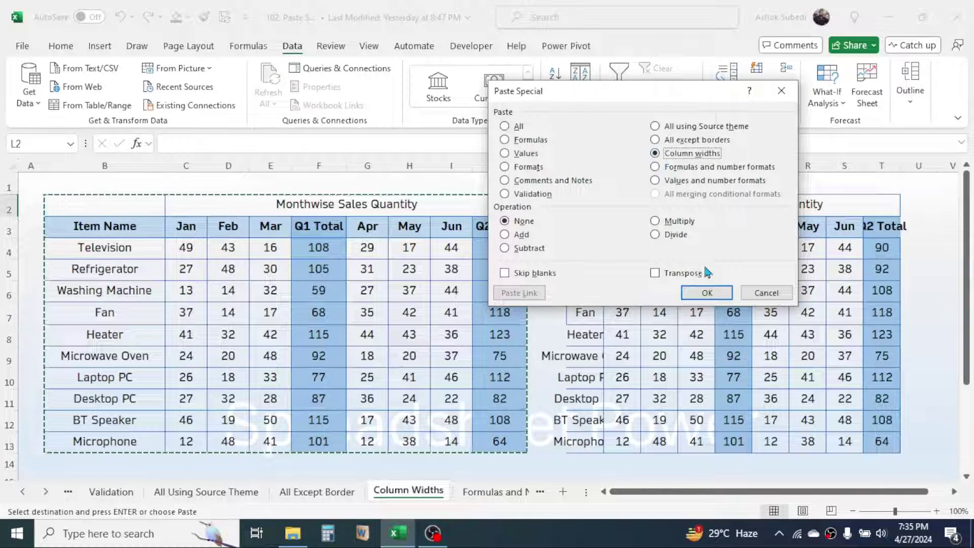
pyautogui.click(707, 293)
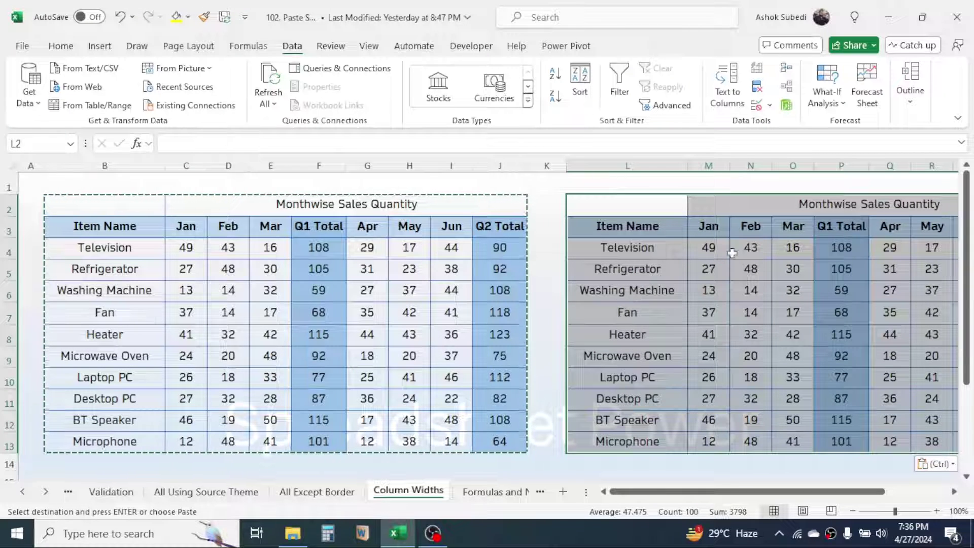
pyautogui.hscroll(3, 707, 288)
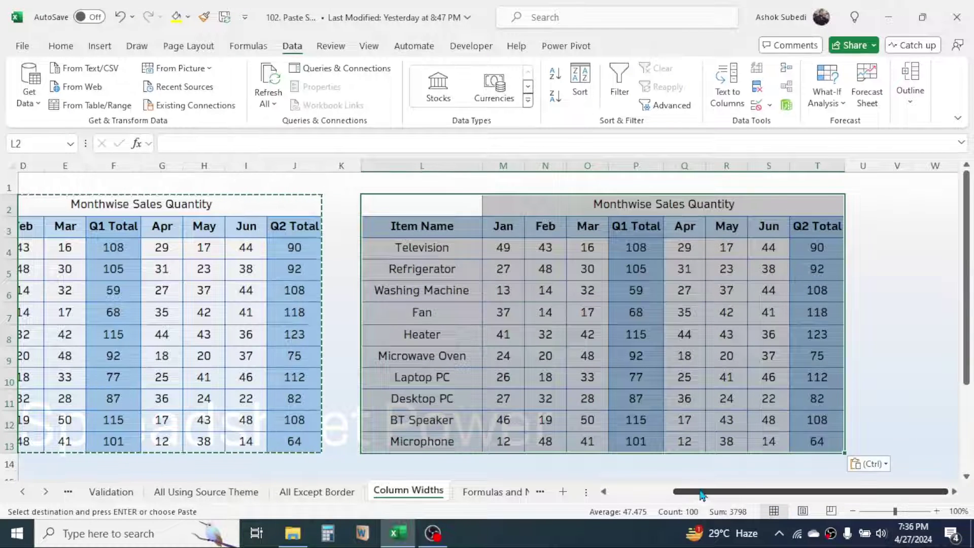
pyautogui.moveTo(680, 491); pyautogui.dragTo(509, 499)
# - Open the Formulas and Number Formats sheet and select cell Q7 in the pasted table
pyautogui.click(509, 492)
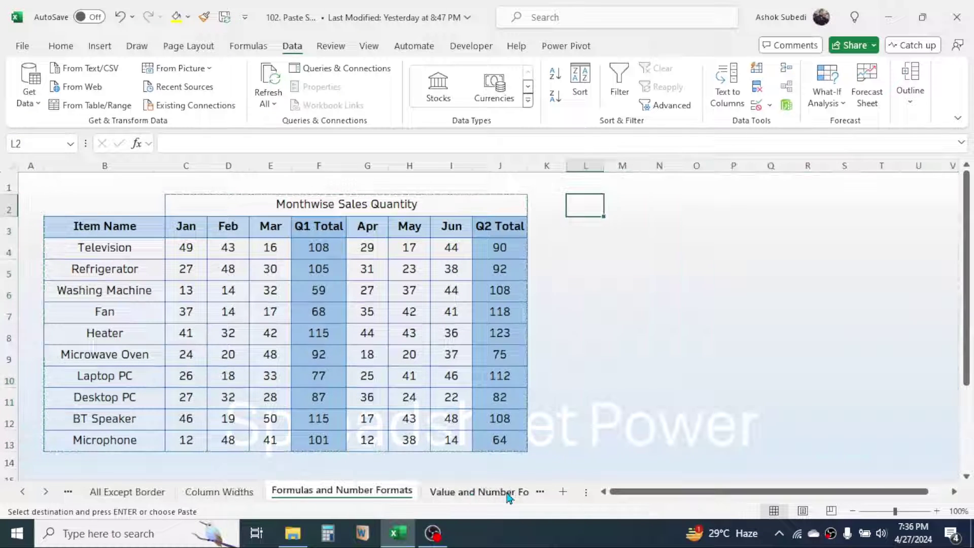
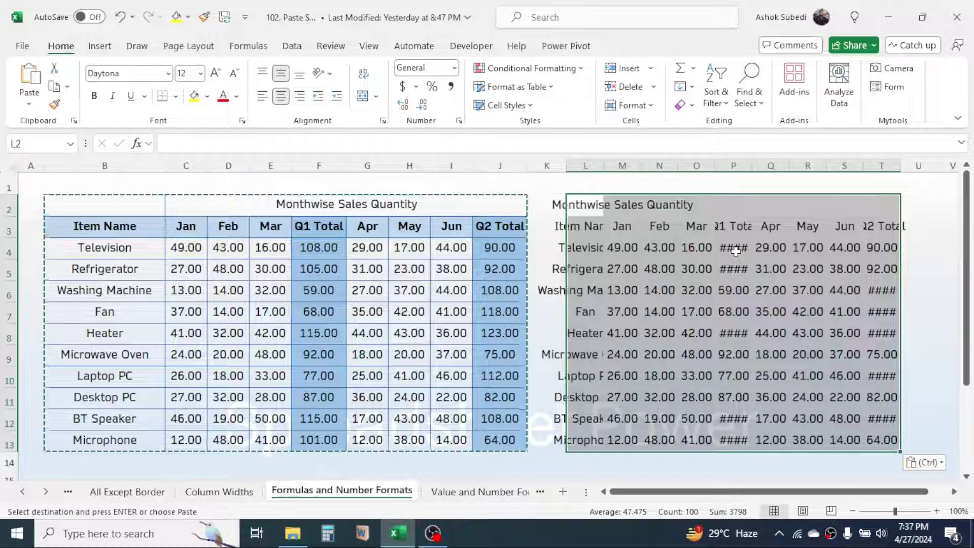
pyautogui.click(771, 311)
# - On the Value and Number Formats sheet, paste the sales table without cell formatting at L2 and show one decimal place in C4:J13
pyautogui.click(462, 493)
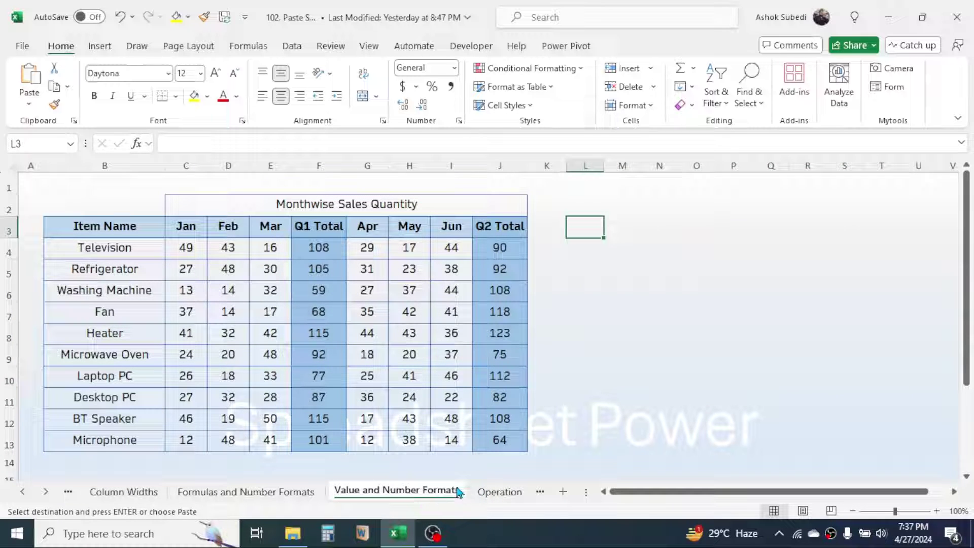
pyautogui.press('Return')
pyautogui.moveTo(191, 245); pyautogui.dragTo(495, 447)
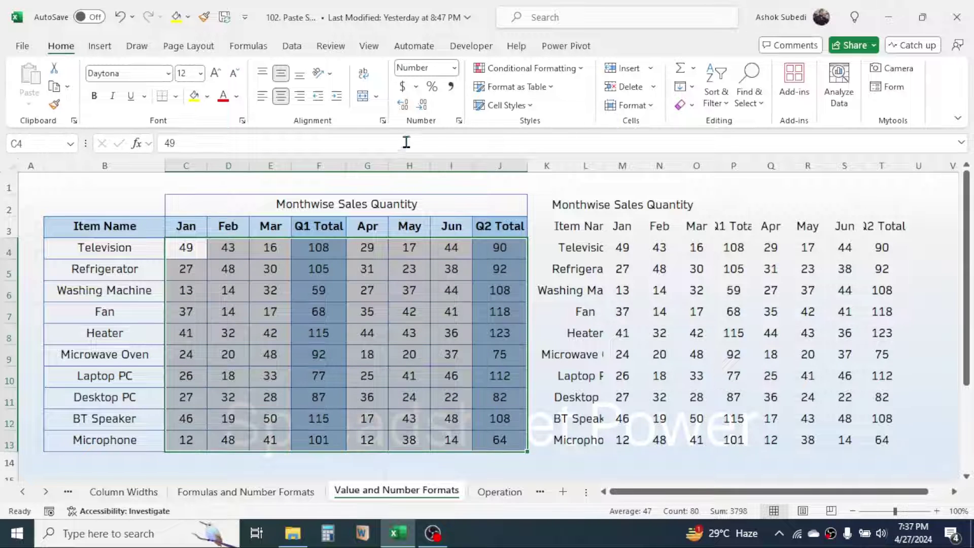
pyautogui.click(421, 109)
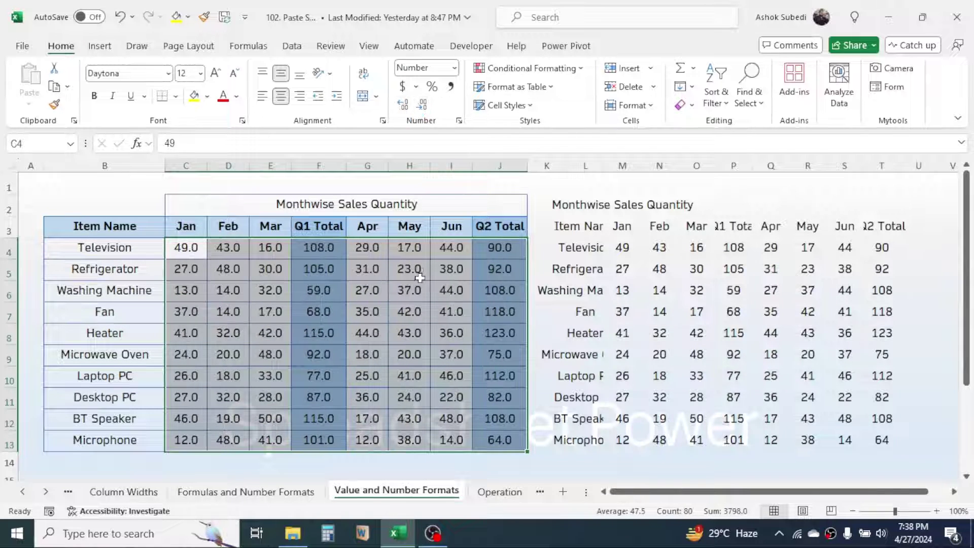
# - Copy the sales table B2:J13 and paste it over the unformatted copy at L2 with the Values and number formats option
pyautogui.moveTo(113, 205); pyautogui.dragTo(503, 441)
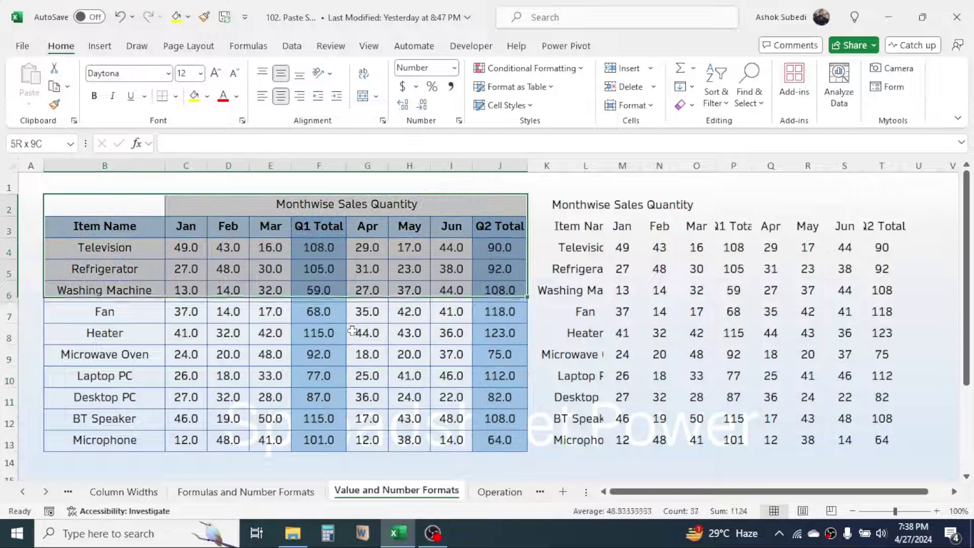
pyautogui.hotkey('ctrl', 'c')
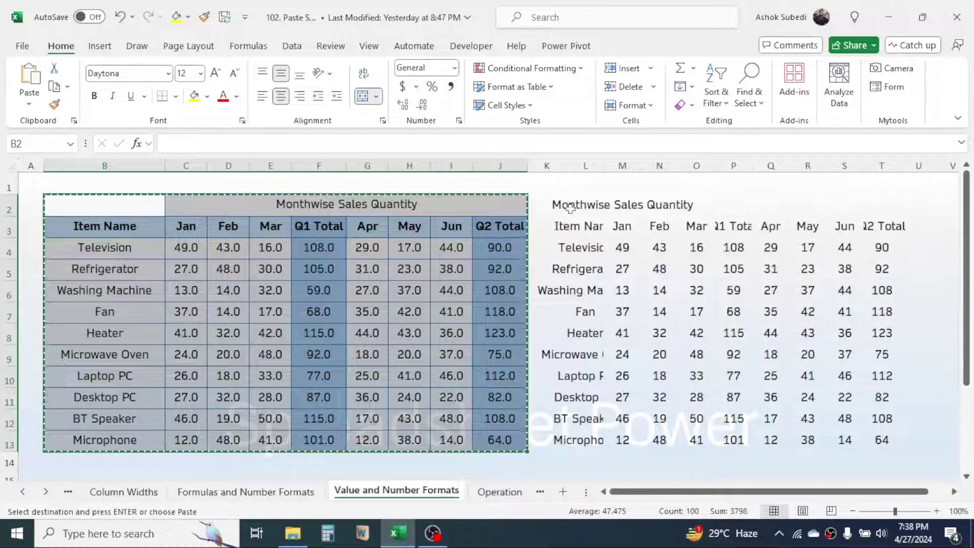
pyautogui.click(564, 204)
pyautogui.rightClick(581, 206)
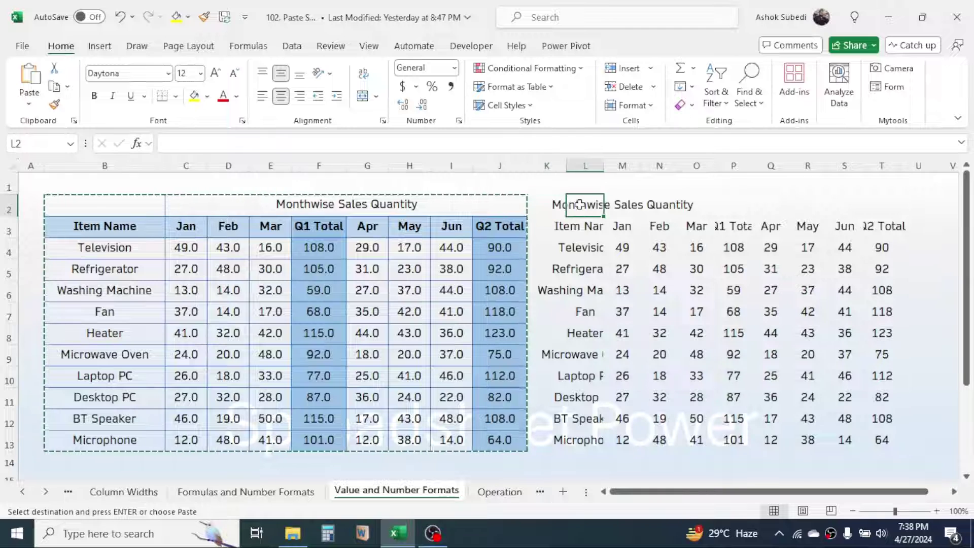
pyautogui.click(629, 181)
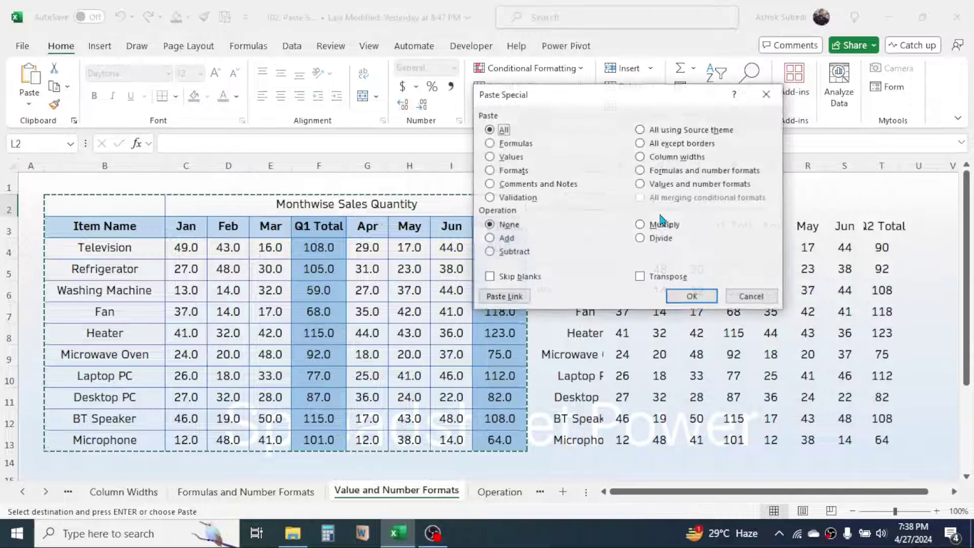
pyautogui.click(659, 185)
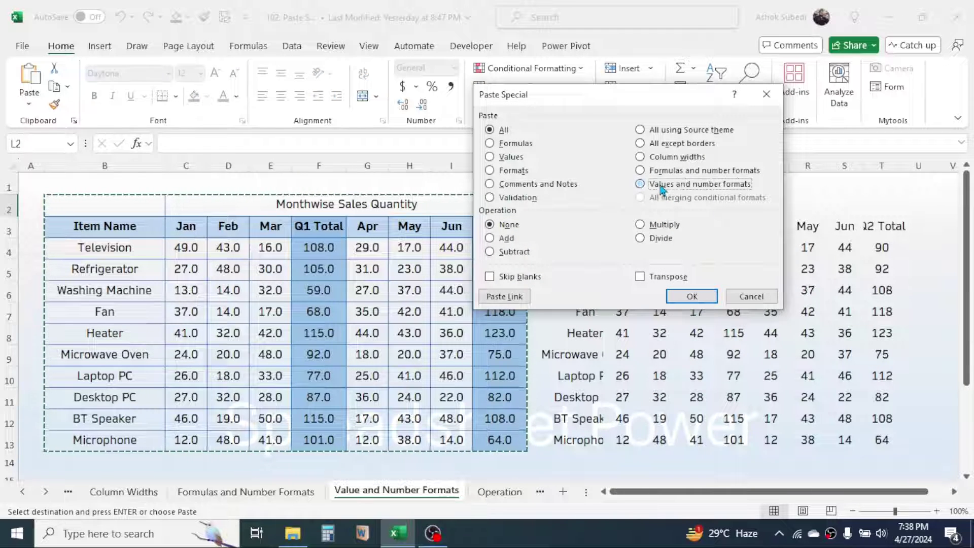
pyautogui.click(687, 296)
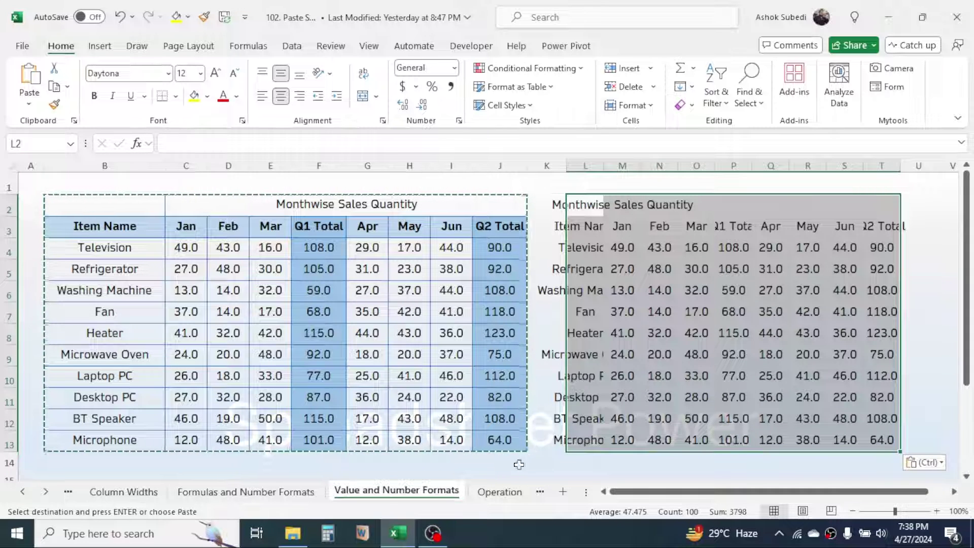
# - Review the Operation options on the PS overview sheet and return to the Operation sheet
pyautogui.scroll(-1, 502, 495)
pyautogui.click(428, 493)
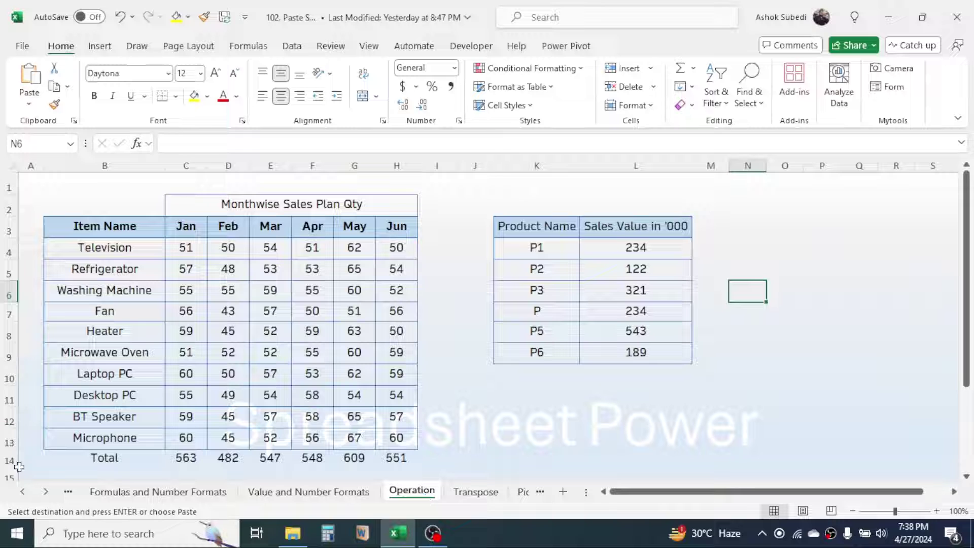
pyautogui.scroll(8, 24, 495)
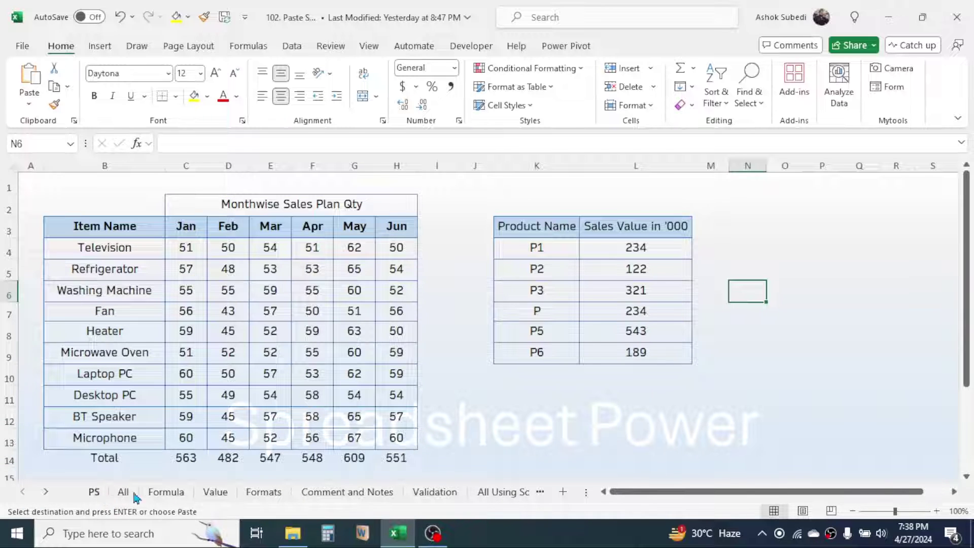
pyautogui.click(94, 491)
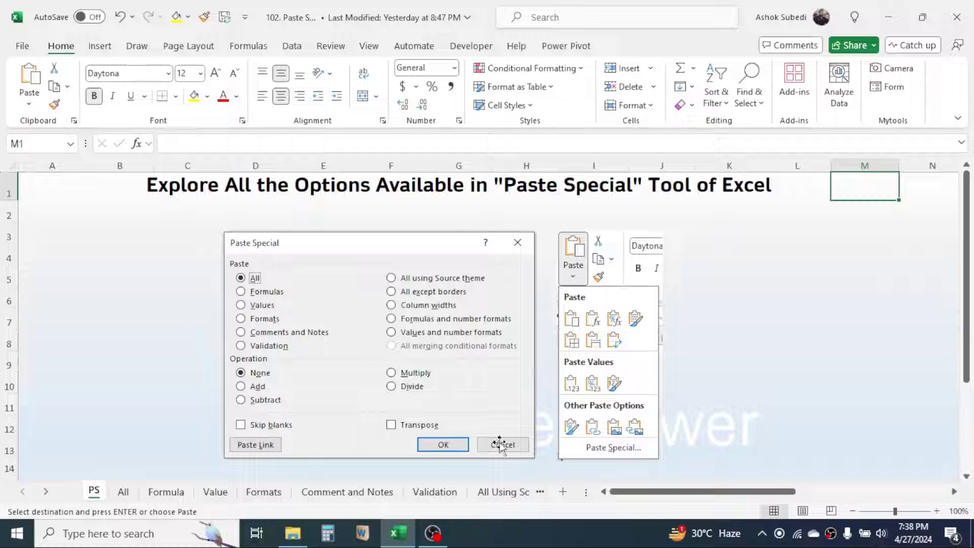
pyautogui.click(46, 491)
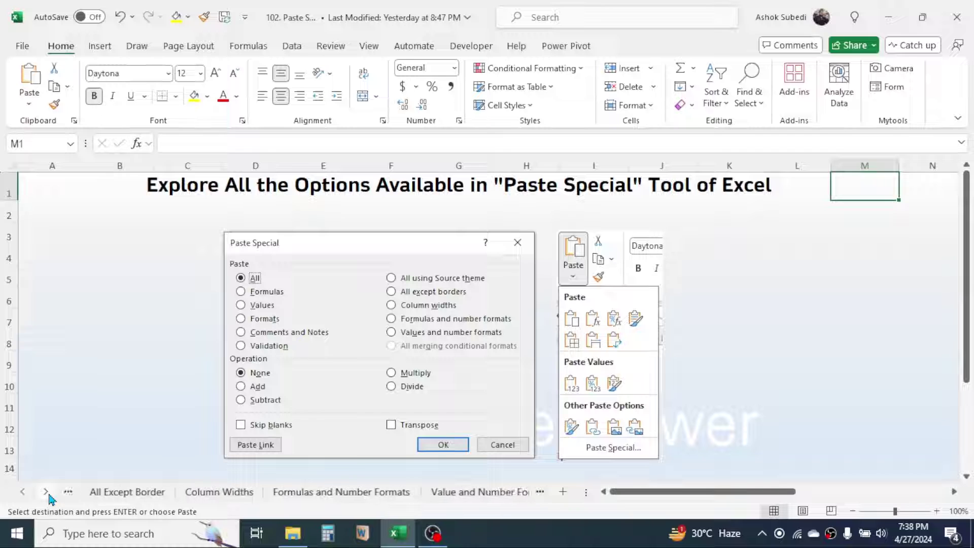
pyautogui.click(47, 491)
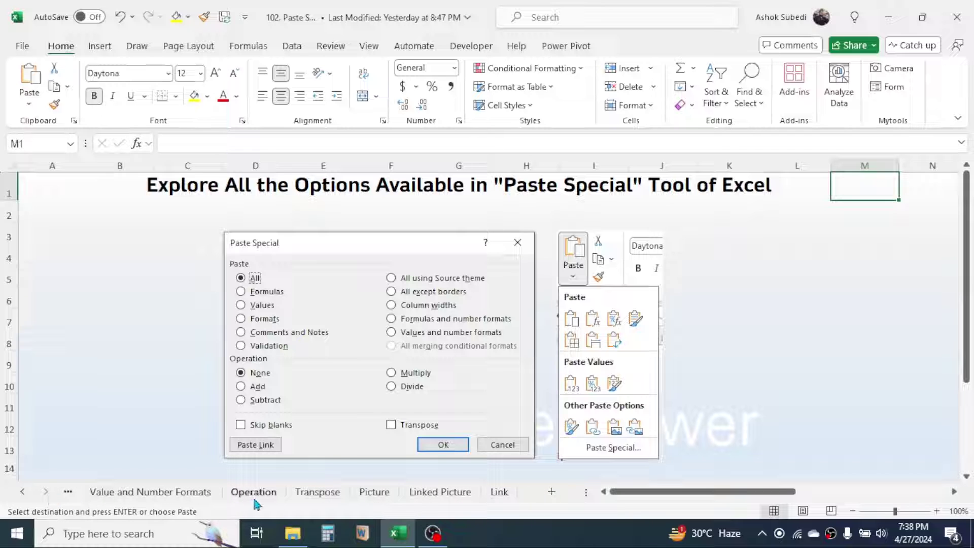
pyautogui.click(253, 499)
pyautogui.click(625, 407)
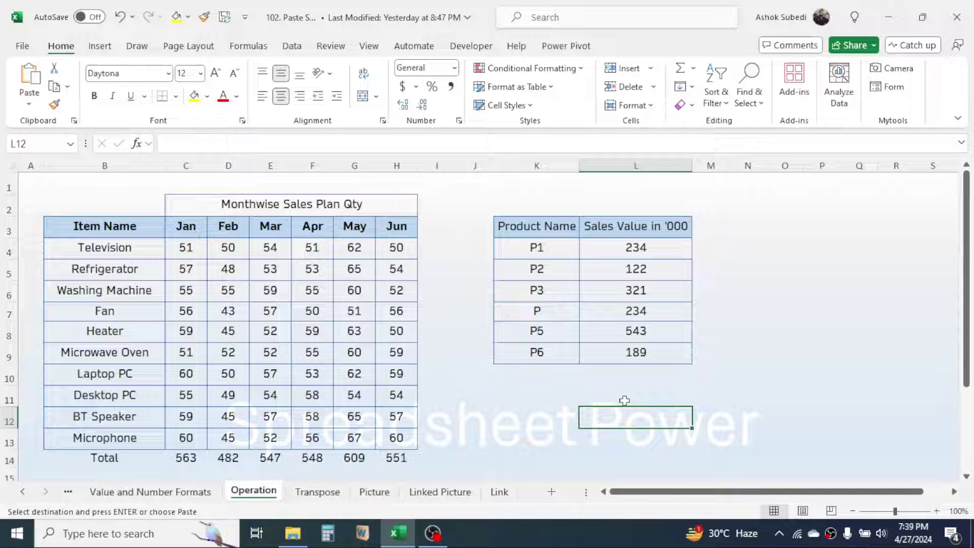
# - Examine the items, months and February quantities of the Monthwise Sales Plan Qty table
pyautogui.moveTo(155, 210); pyautogui.dragTo(406, 334)
pyautogui.click(114, 290)
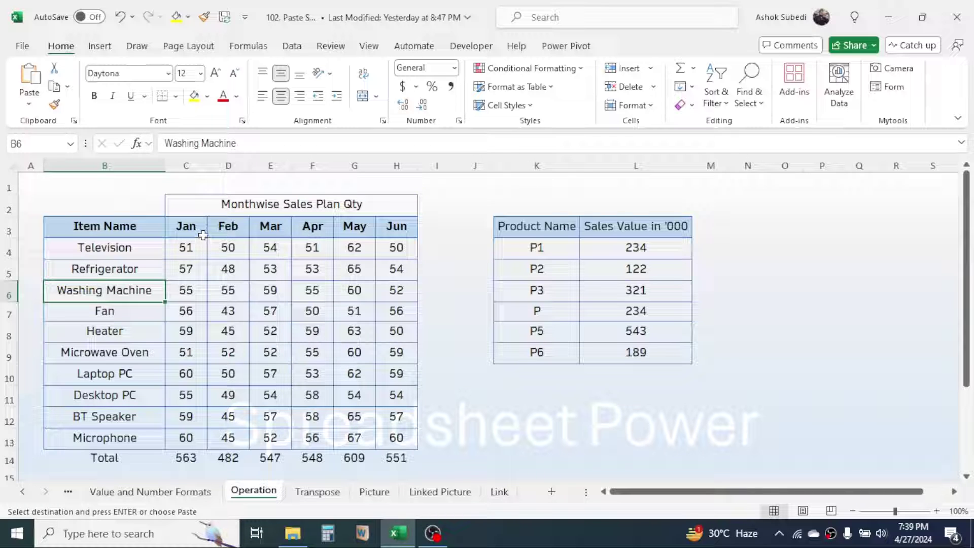
pyautogui.click(188, 236)
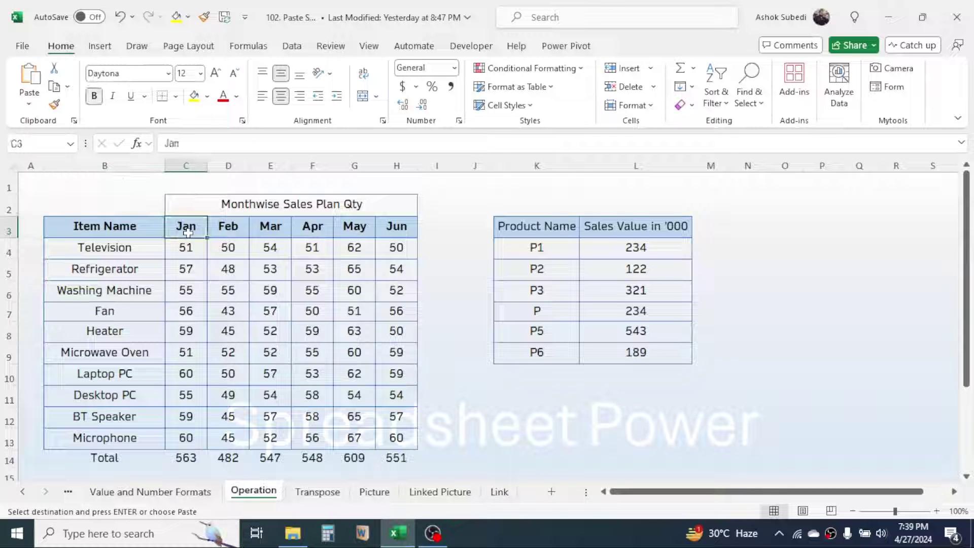
pyautogui.click(390, 248)
pyautogui.click(440, 294)
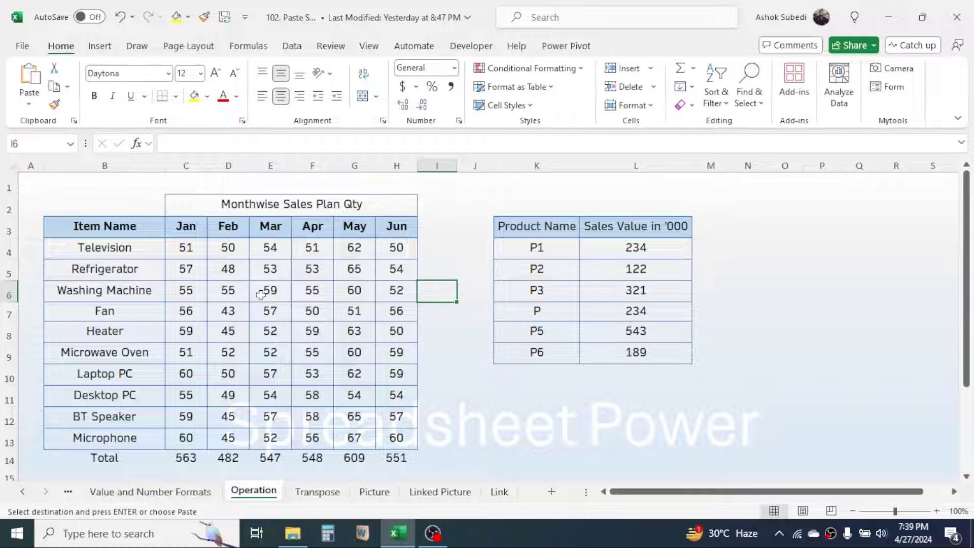
pyautogui.moveTo(234, 249); pyautogui.dragTo(233, 435)
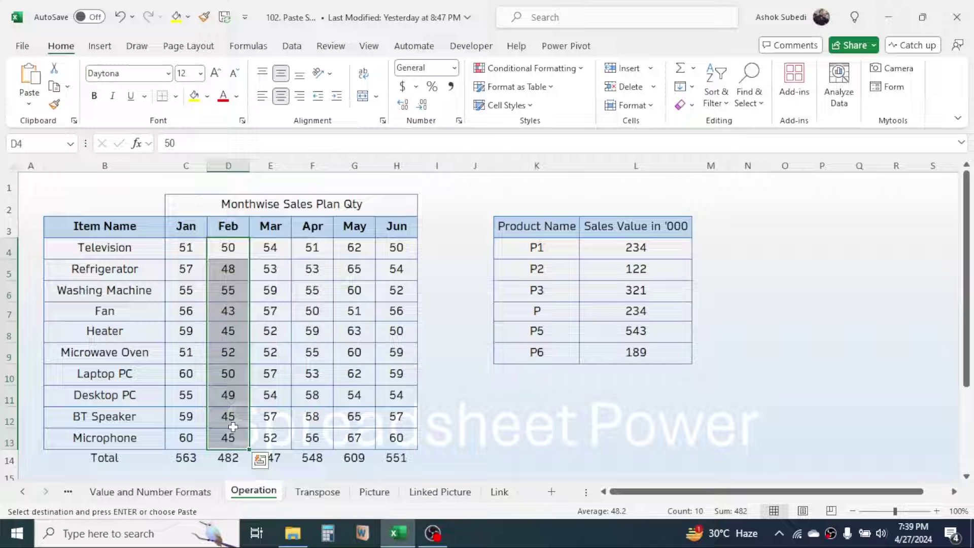
# - Enter 5 in the empty cell K1 above the product table and copy that cell
pyautogui.click(547, 188)
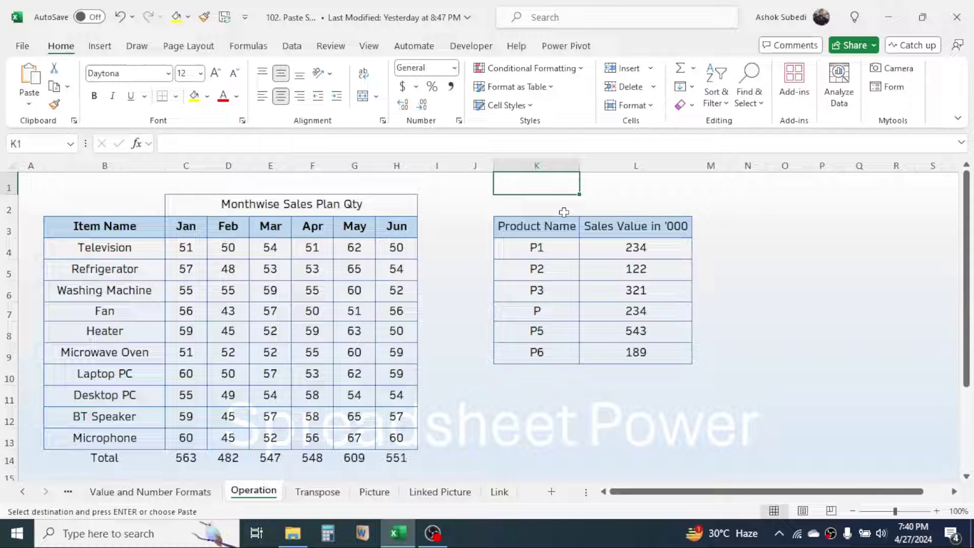
pyautogui.press('Escape')
pyautogui.write('5')
pyautogui.press('Return')
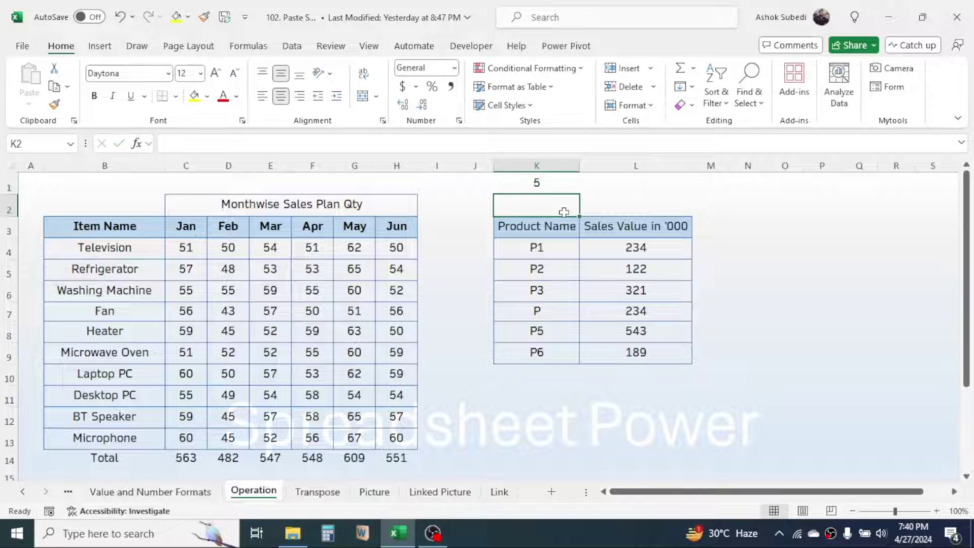
pyautogui.click(550, 189)
pyautogui.hotkey('ctrl', 'c')
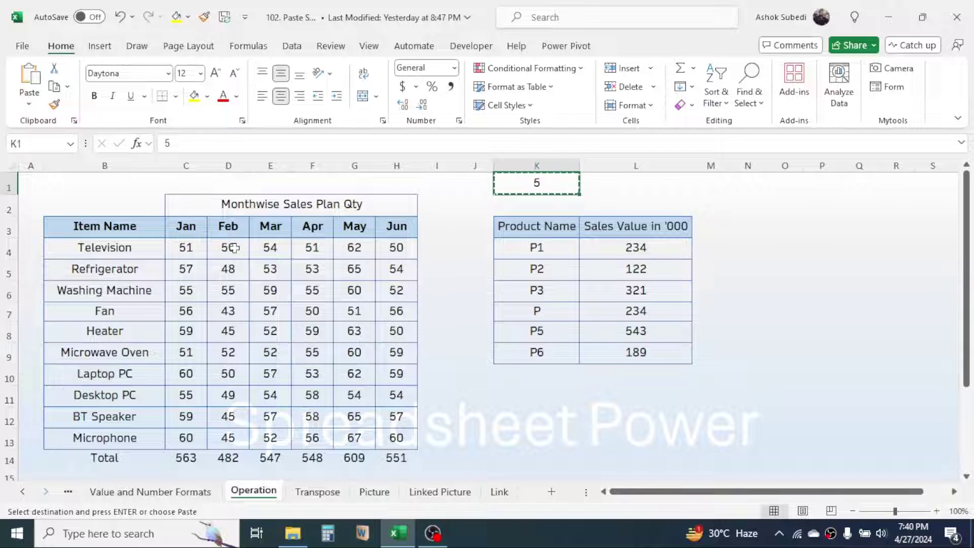
# - Add the copied value to the February quantities D4:D13 using Paste Special with the Add operation
pyautogui.moveTo(233, 248); pyautogui.dragTo(231, 438)
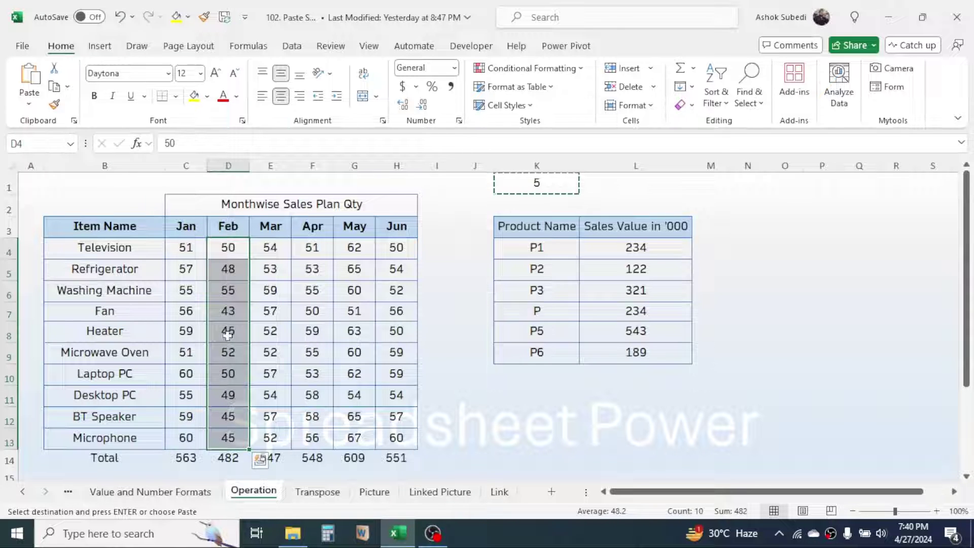
pyautogui.rightClick(224, 282)
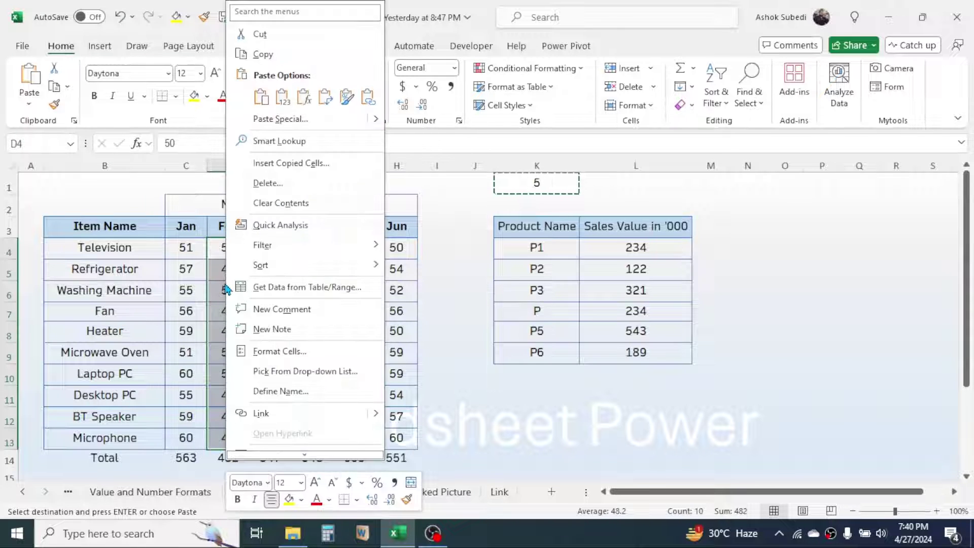
pyautogui.click(283, 127)
pyautogui.moveTo(285, 32); pyautogui.dragTo(671, 246)
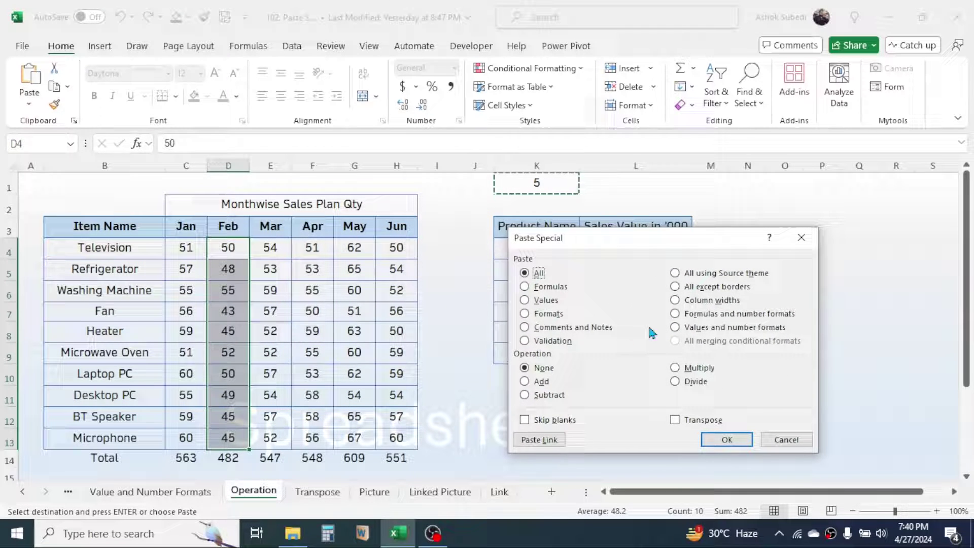
pyautogui.click(526, 383)
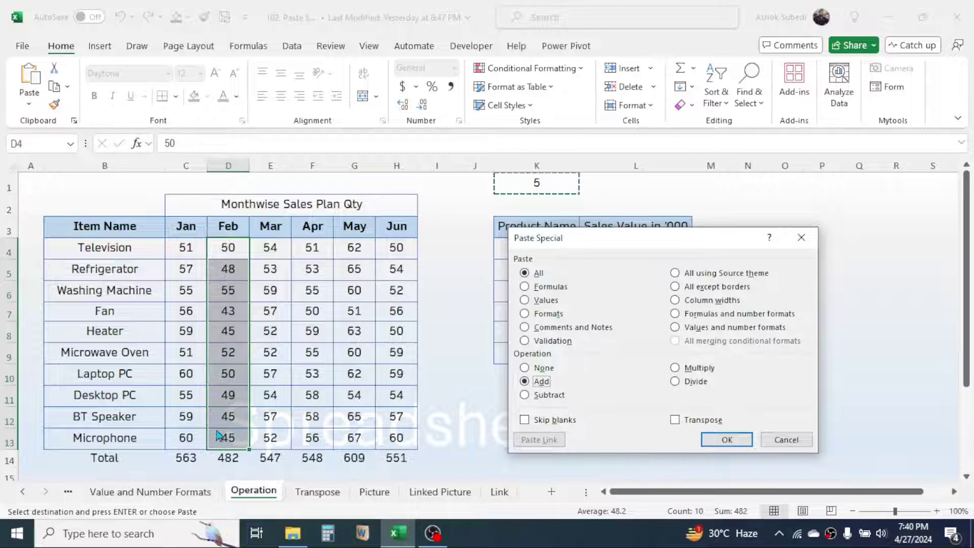
pyautogui.click(726, 439)
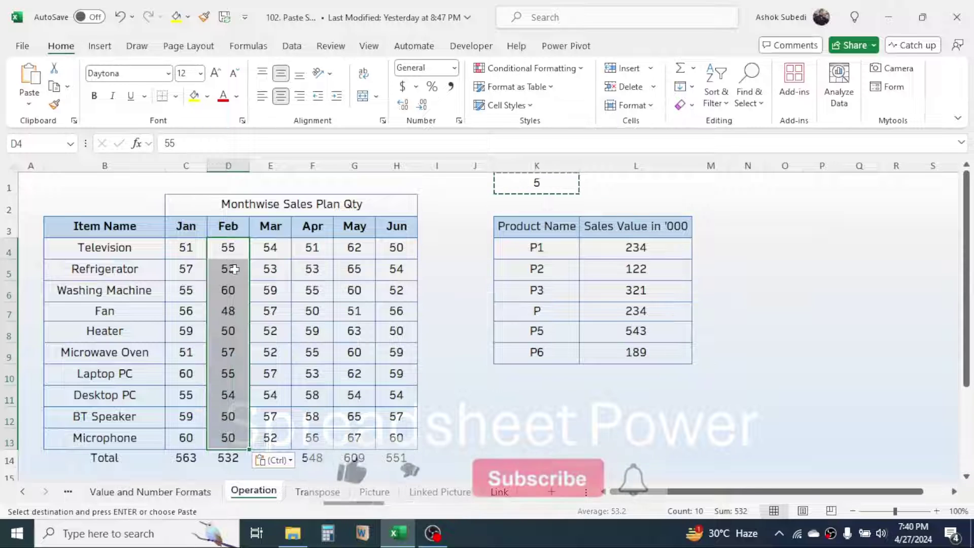
pyautogui.click(306, 337)
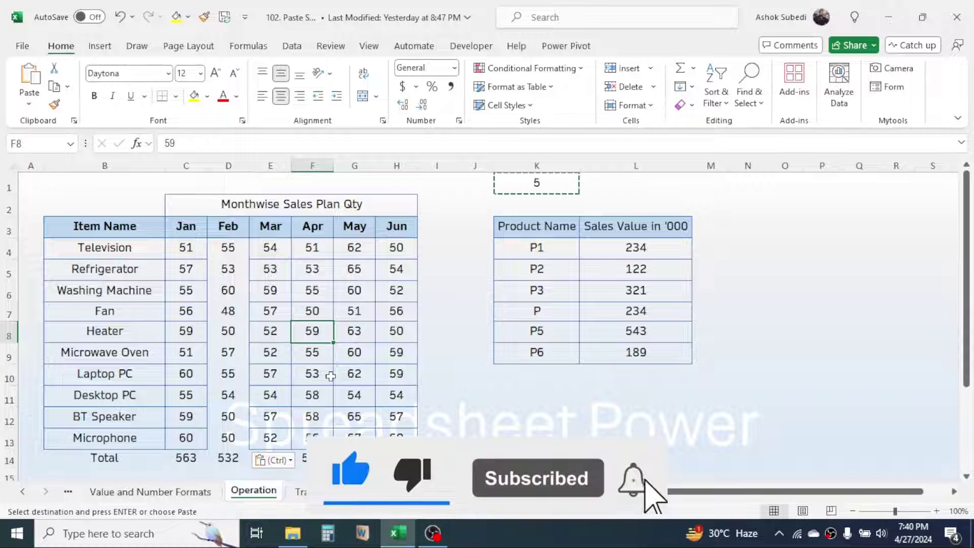
# - Enter 3 in the empty cell I1 and copy that cell for adjusting the May quantities
pyautogui.moveTo(356, 250); pyautogui.dragTo(355, 440)
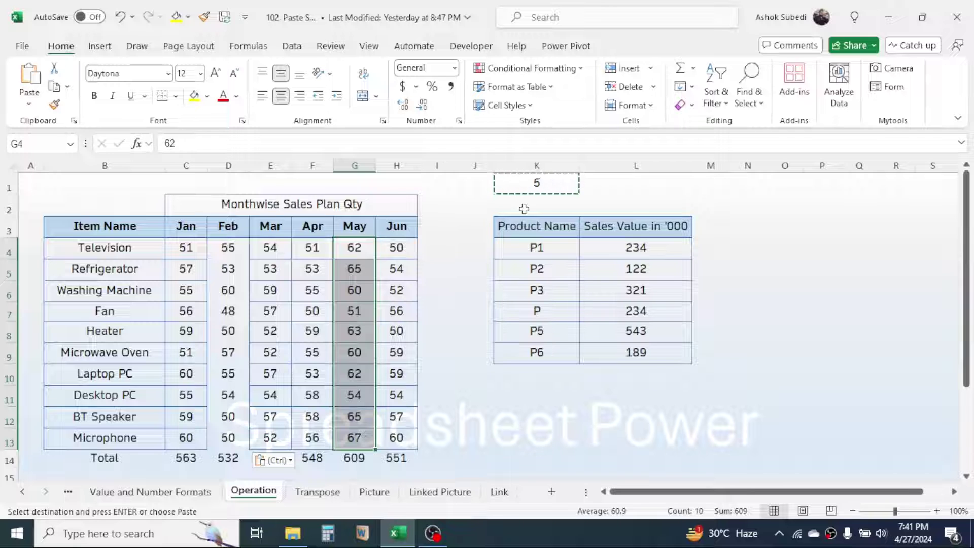
pyautogui.click(437, 183)
pyautogui.write('3')
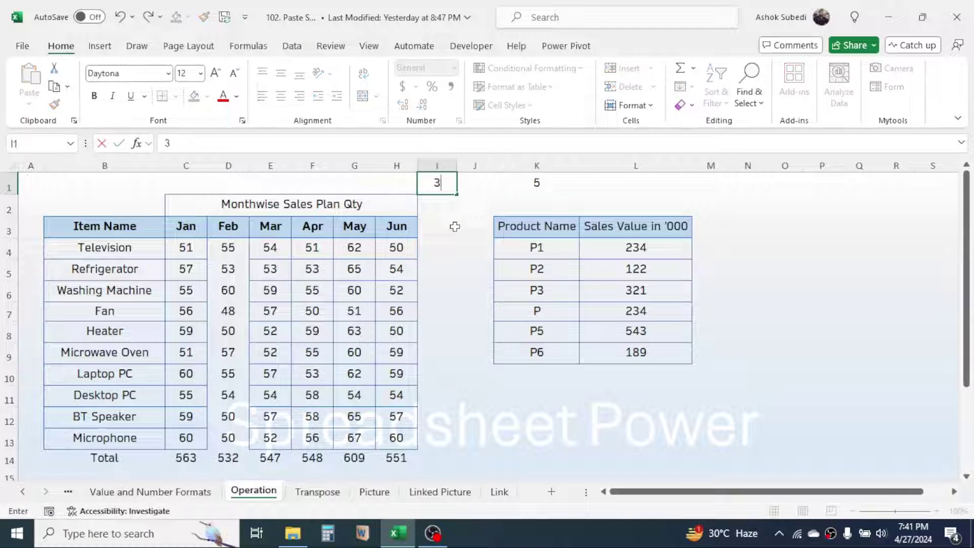
pyautogui.click(455, 226)
pyautogui.click(446, 189)
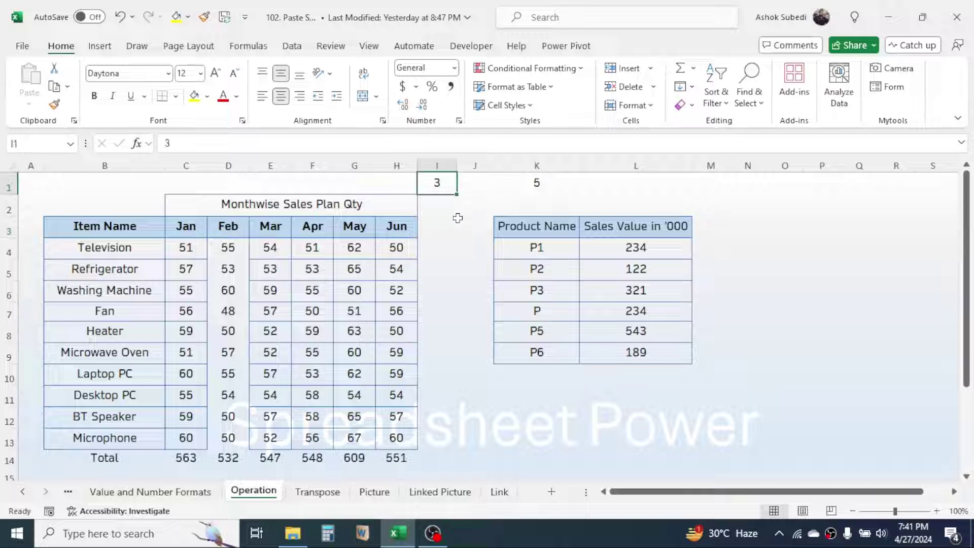
pyautogui.hotkey('ctrl', 'c')
# - Subtract the copied value from the May quantities G4:G13 using Paste Special with the Subtract operation
pyautogui.click(356, 250)
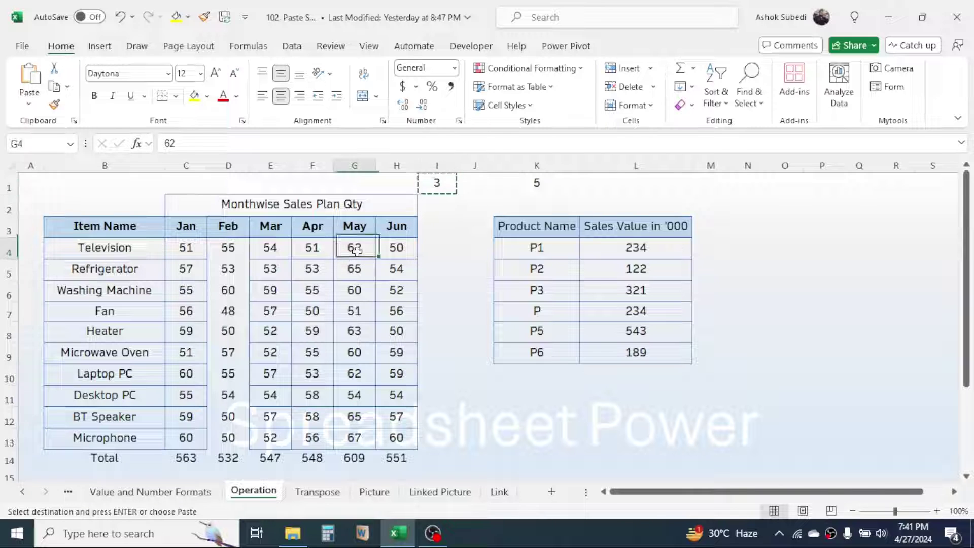
pyautogui.moveTo(355, 250); pyautogui.dragTo(355, 437)
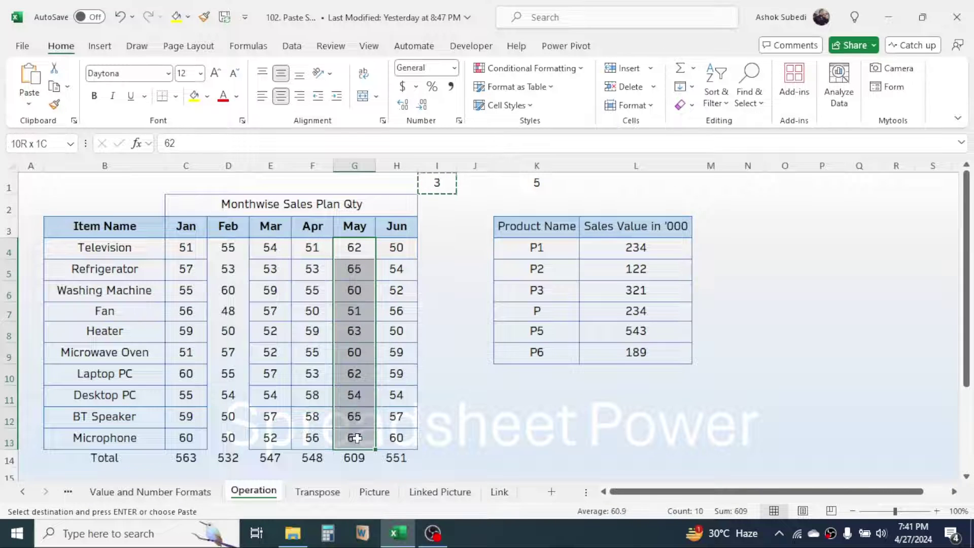
pyautogui.rightClick(351, 309)
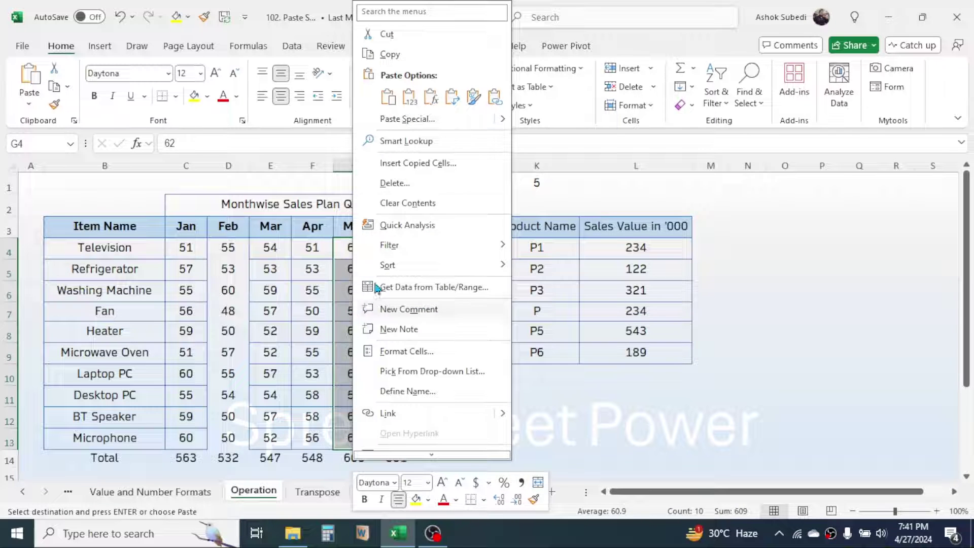
pyautogui.click(409, 120)
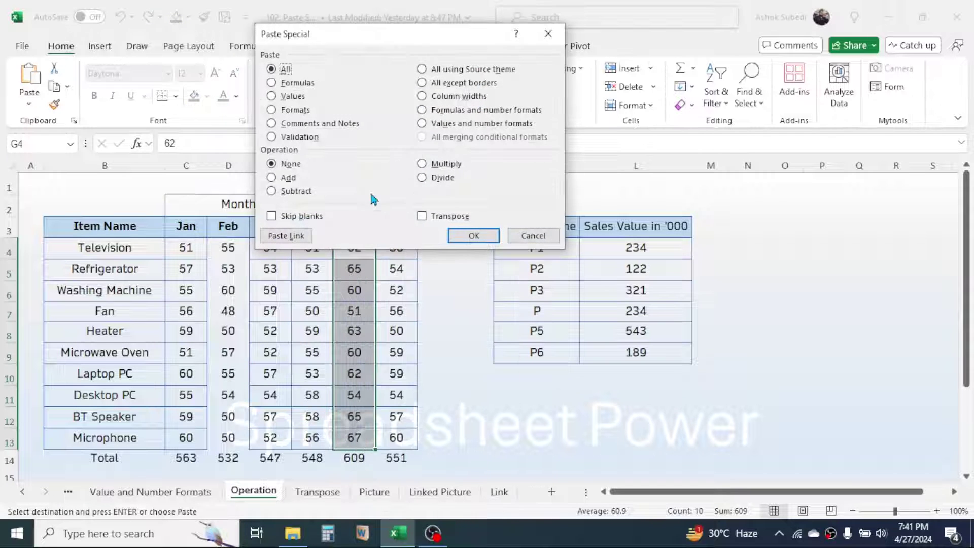
pyautogui.click(294, 193)
pyautogui.click(461, 235)
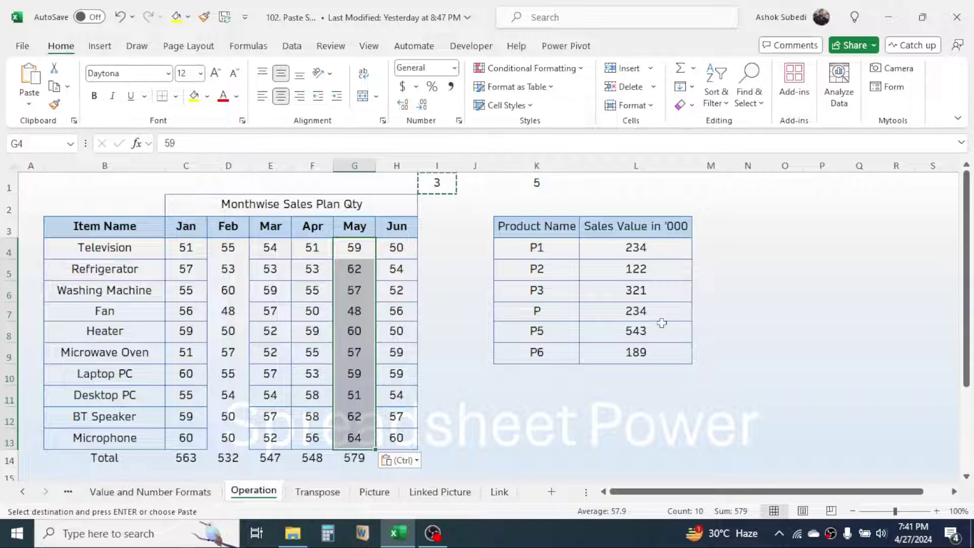
# - Enter 1000 in the empty cell O1 and copy it for converting the Sales Value in '000 column
pyautogui.moveTo(537, 227); pyautogui.dragTo(662, 234)
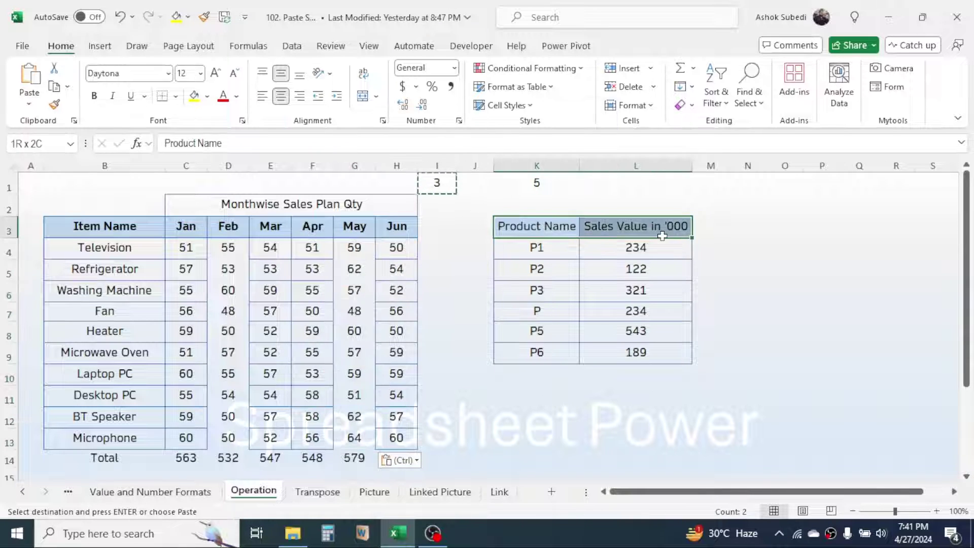
pyautogui.click(768, 281)
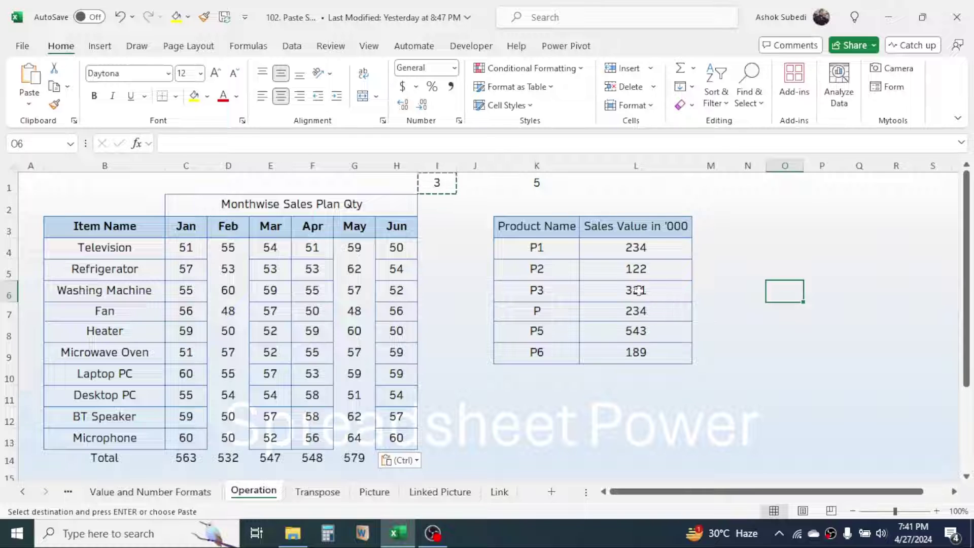
pyautogui.click(785, 182)
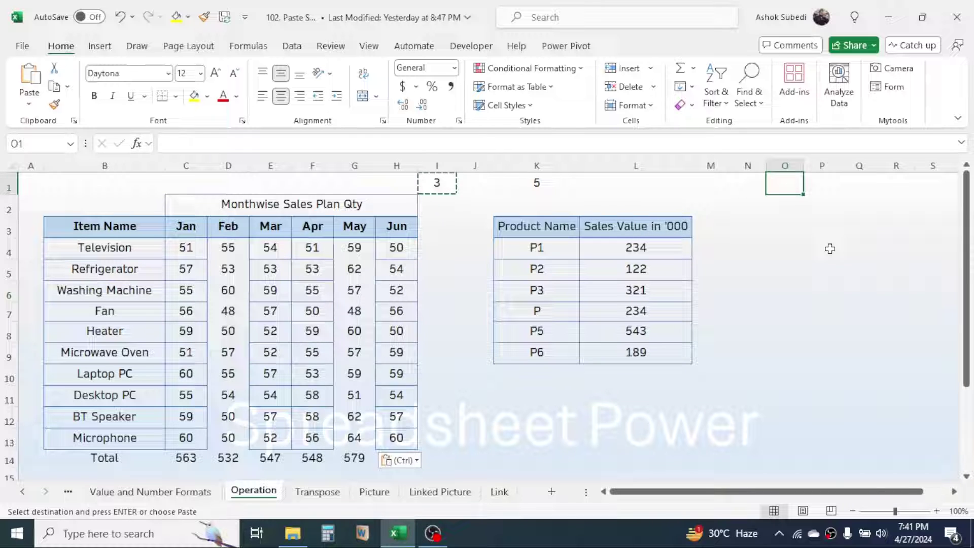
pyautogui.write('1000')
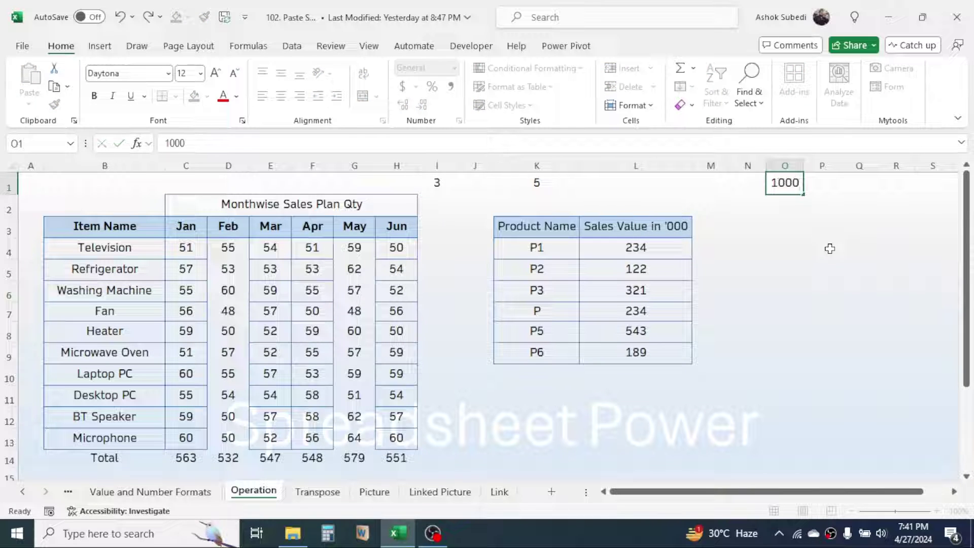
pyautogui.press('Return')
pyautogui.click(784, 183)
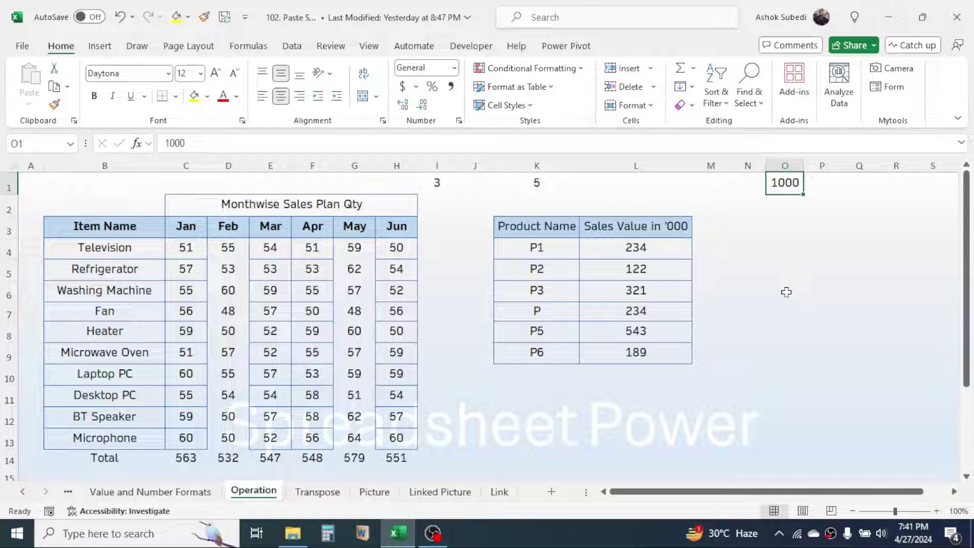
pyautogui.hotkey('ctrl', 'c')
# - Multiply the Sales Value in '000 cells L4:L9 by the copied 1000 using Paste Special with the Multiply operation
pyautogui.moveTo(653, 250); pyautogui.dragTo(650, 355)
pyautogui.rightClick(640, 312)
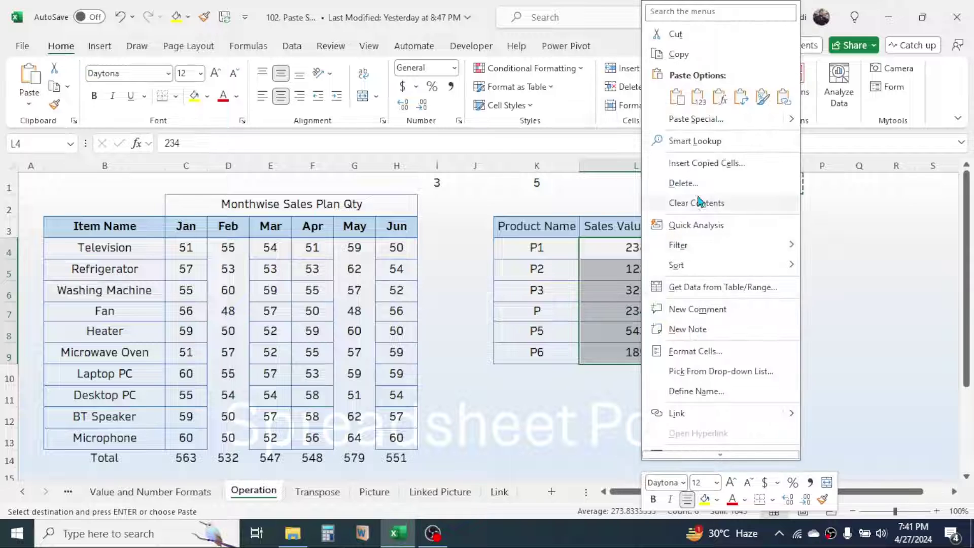
pyautogui.click(701, 119)
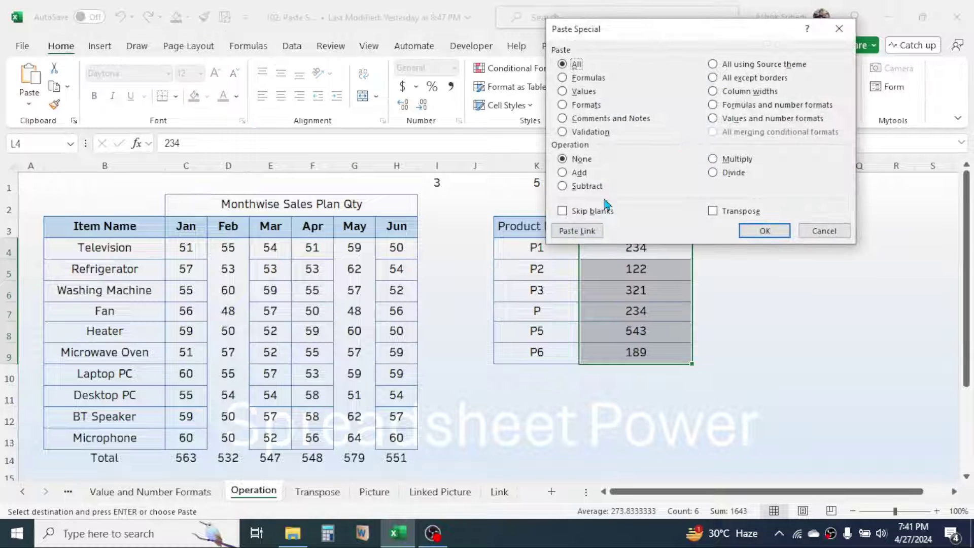
pyautogui.click(742, 161)
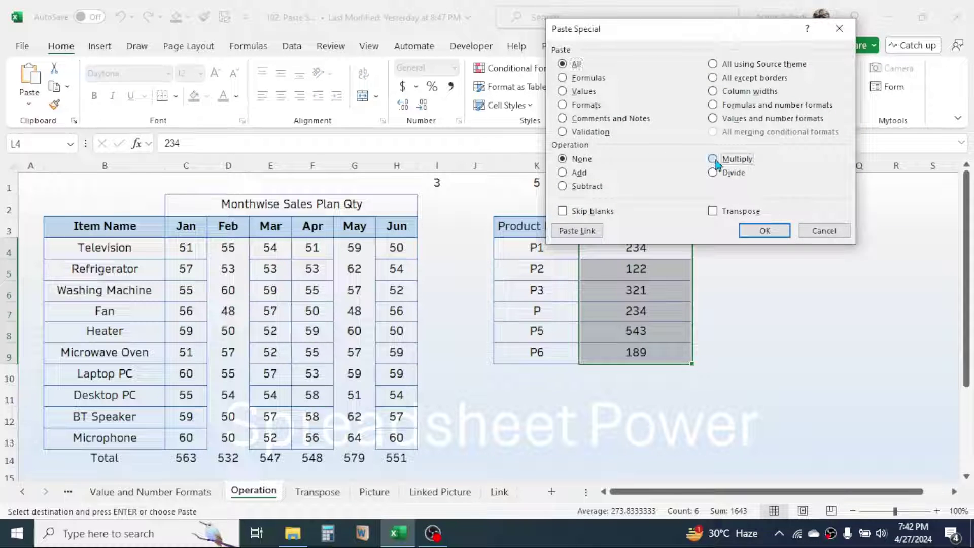
pyautogui.click(764, 231)
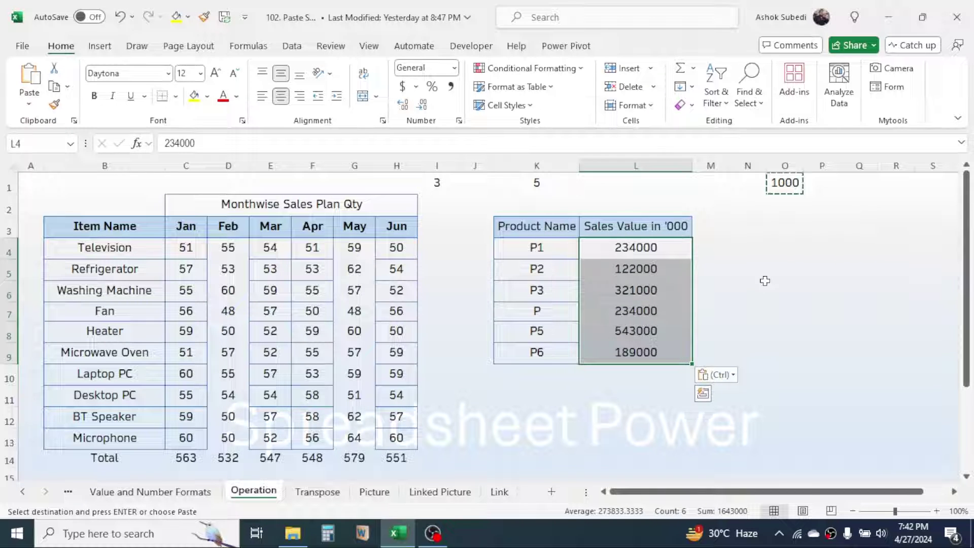
pyautogui.click(794, 265)
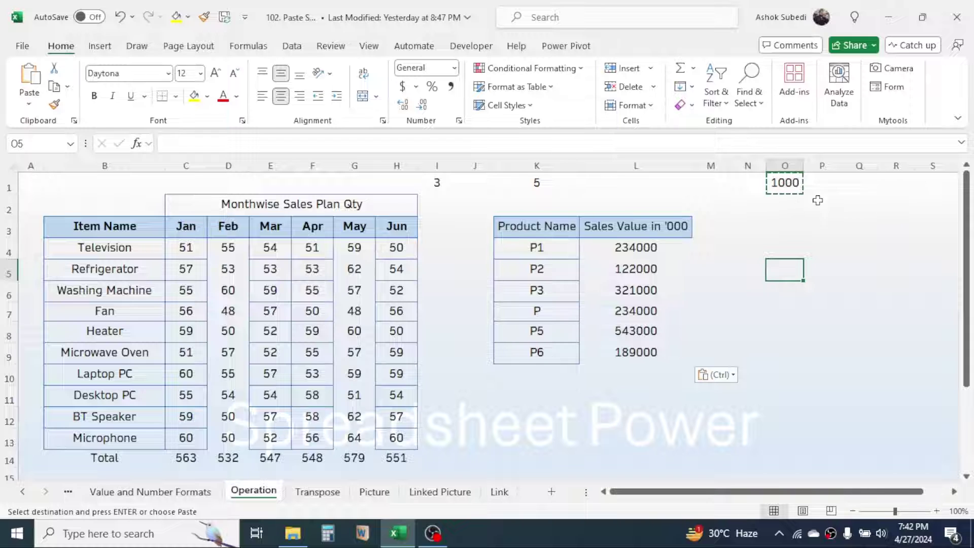
# - Enter 1000000 in the empty cell Q1, widen column Q to fit the number, and copy the cell
pyautogui.click(861, 181)
pyautogui.press('Escape')
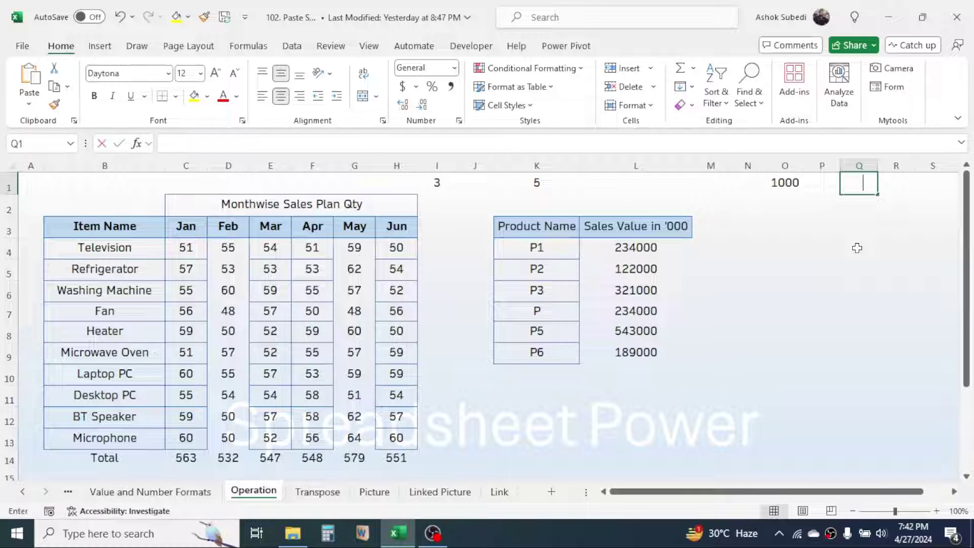
pyautogui.write('1000')
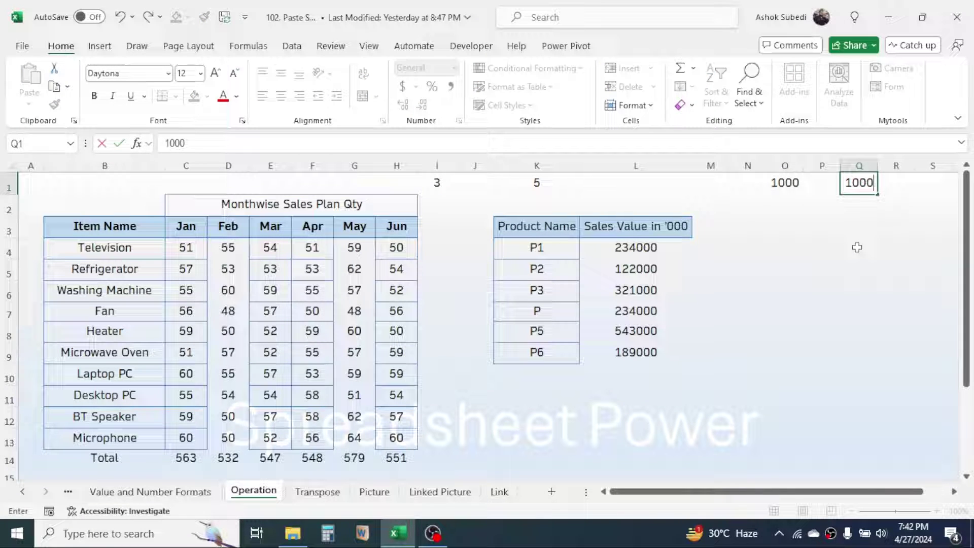
pyautogui.write('000')
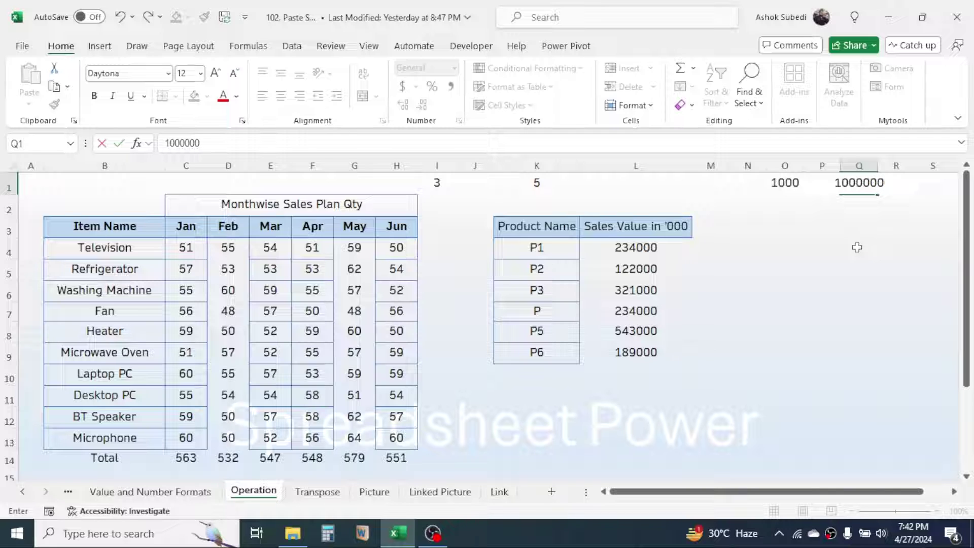
pyautogui.press('Return')
pyautogui.click(863, 180)
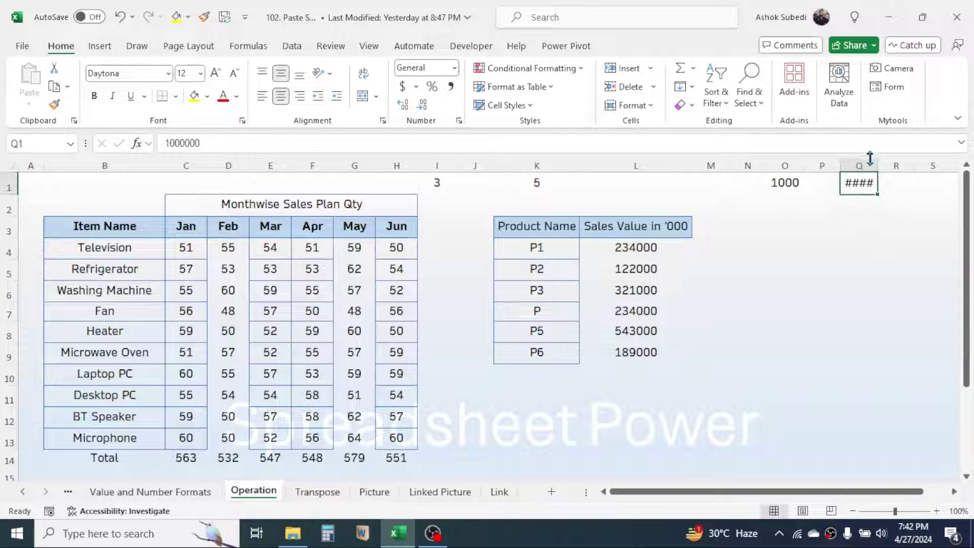
pyautogui.moveTo(877, 165); pyautogui.dragTo(916, 165)
pyautogui.hotkey('ctrl', 'c')
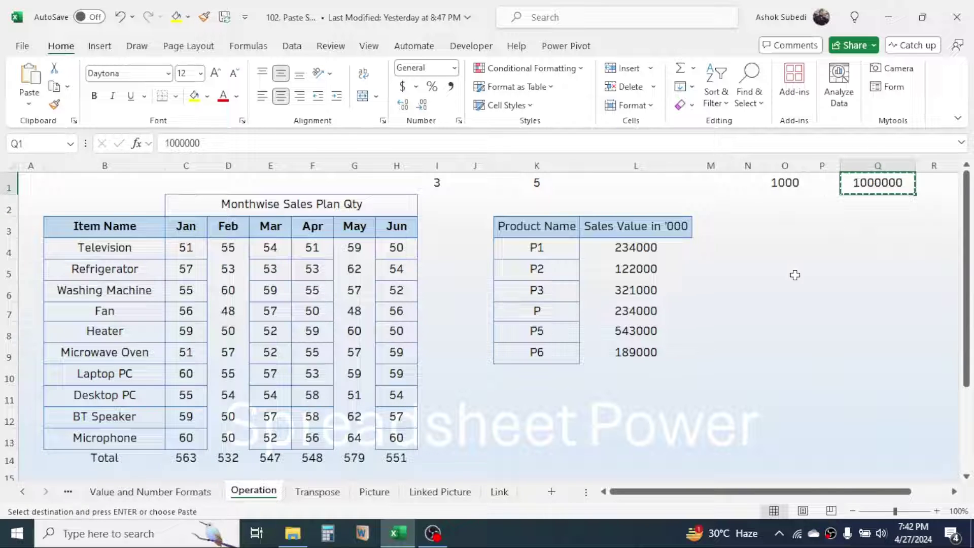
# - Divide the sales values in L4:L9 by the copied value using Paste Special with the Divide operation
pyautogui.moveTo(652, 250); pyautogui.dragTo(645, 355)
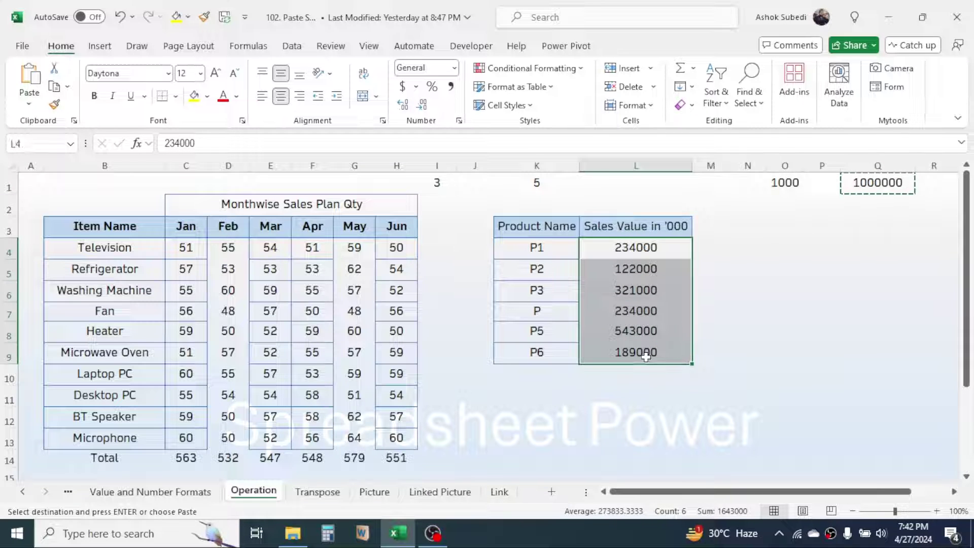
pyautogui.rightClick(620, 282)
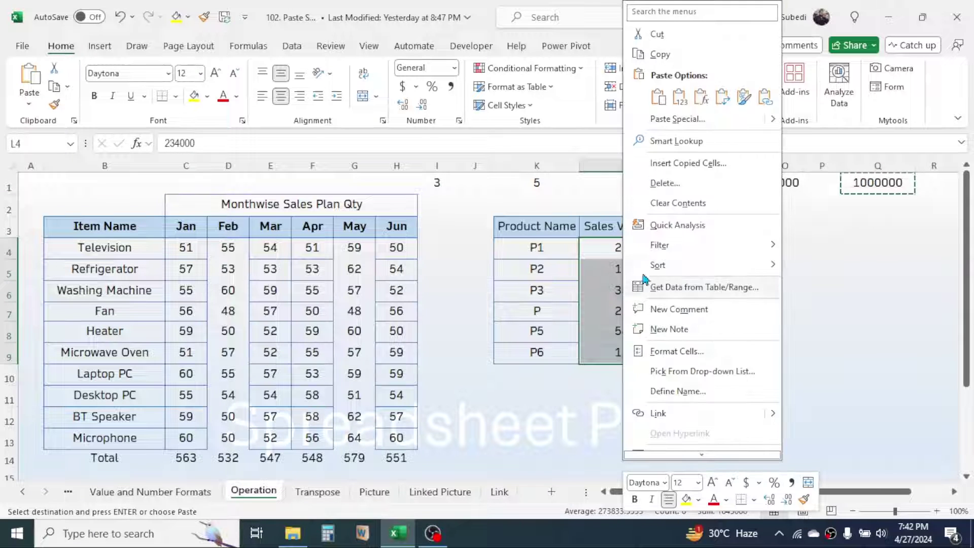
pyautogui.click(678, 119)
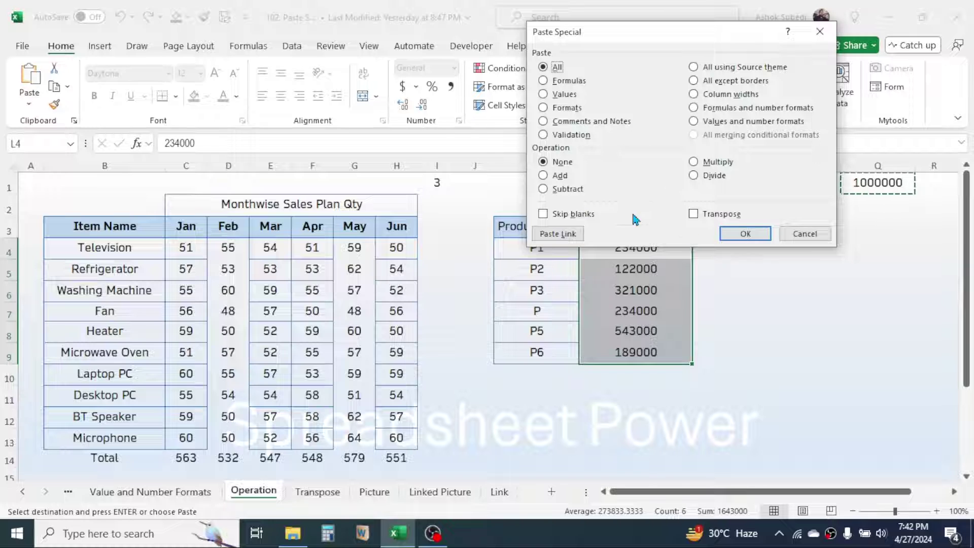
pyautogui.click(694, 175)
pyautogui.click(743, 234)
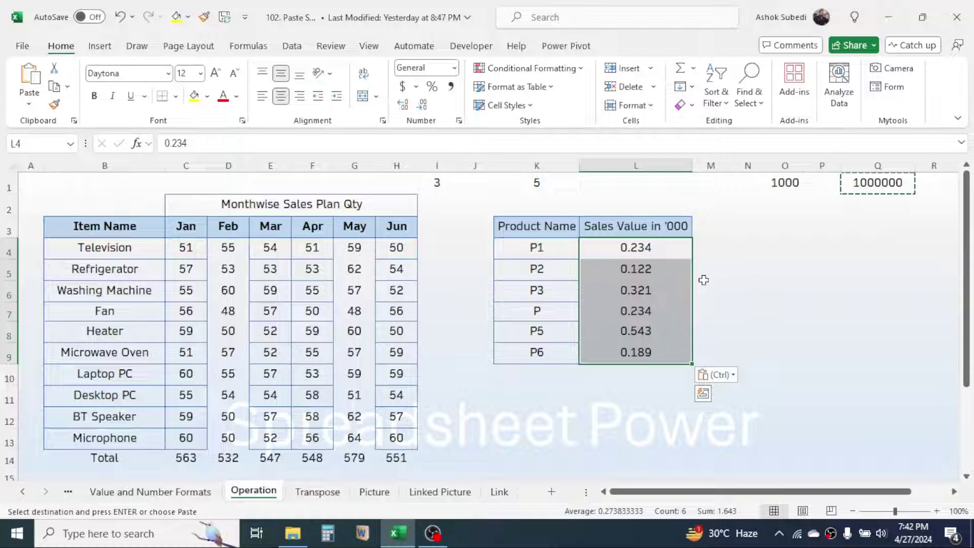
pyautogui.click(746, 277)
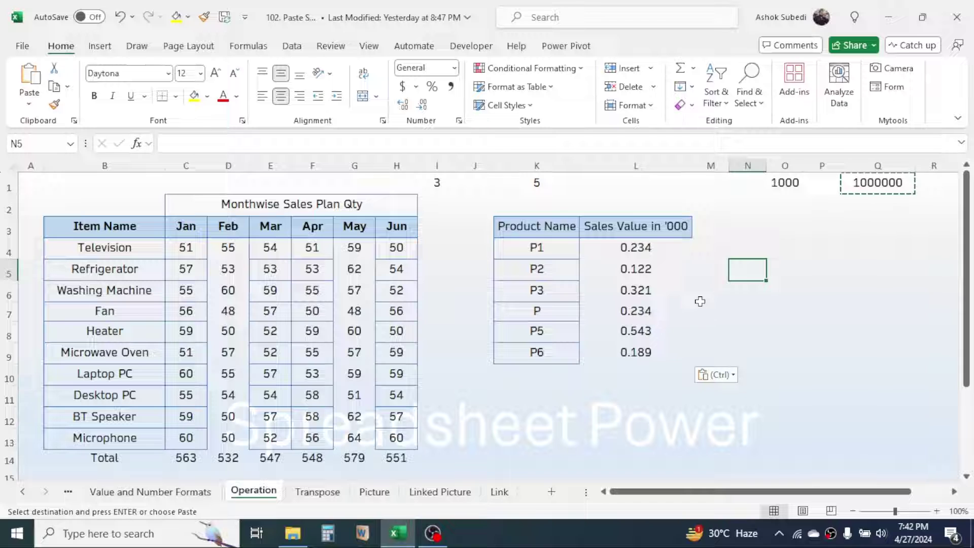
# - Open the Transpose sheet and copy the whole Product Name and Sales Value table D3:E9
pyautogui.click(329, 493)
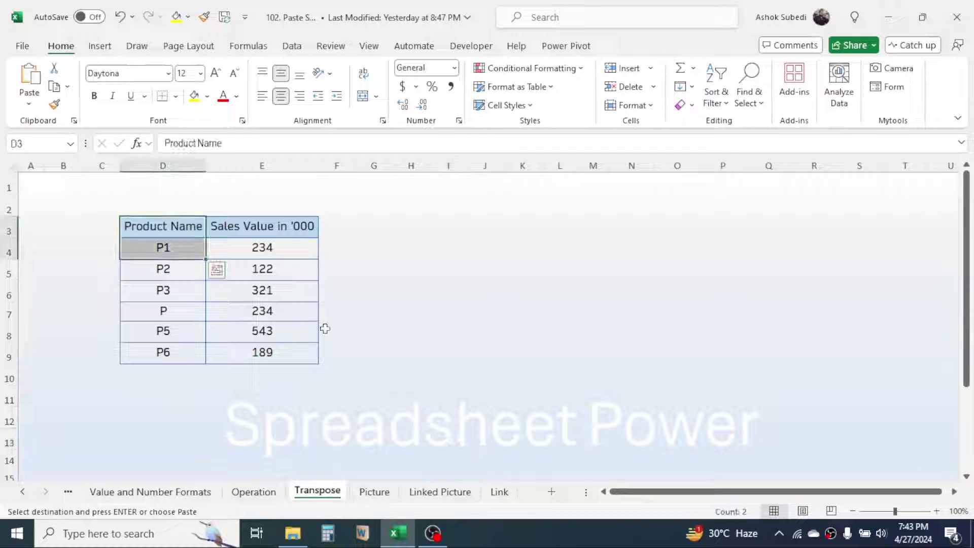
pyautogui.moveTo(182, 227); pyautogui.dragTo(174, 352)
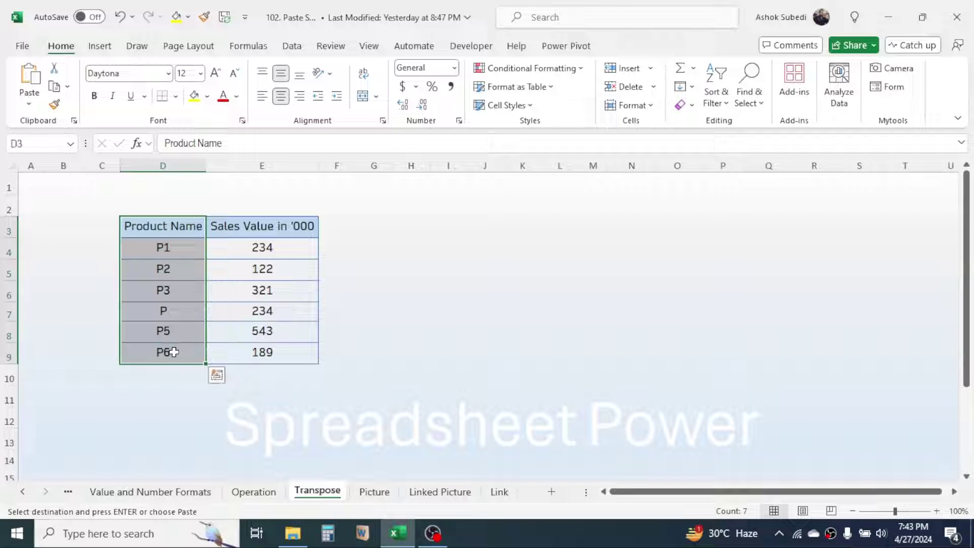
pyautogui.moveTo(267, 224); pyautogui.dragTo(261, 354)
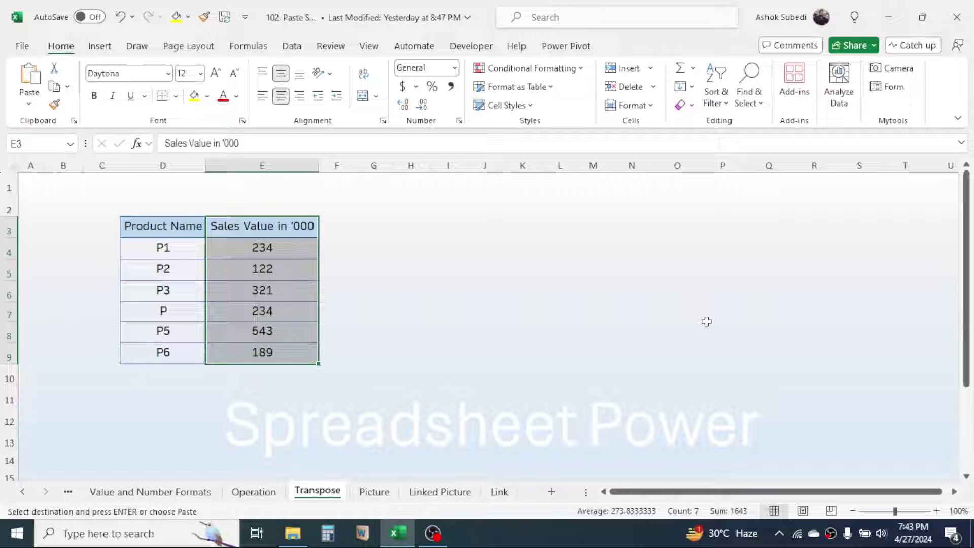
pyautogui.moveTo(169, 224); pyautogui.dragTo(270, 348)
pyautogui.hotkey('ctrl', 'c')
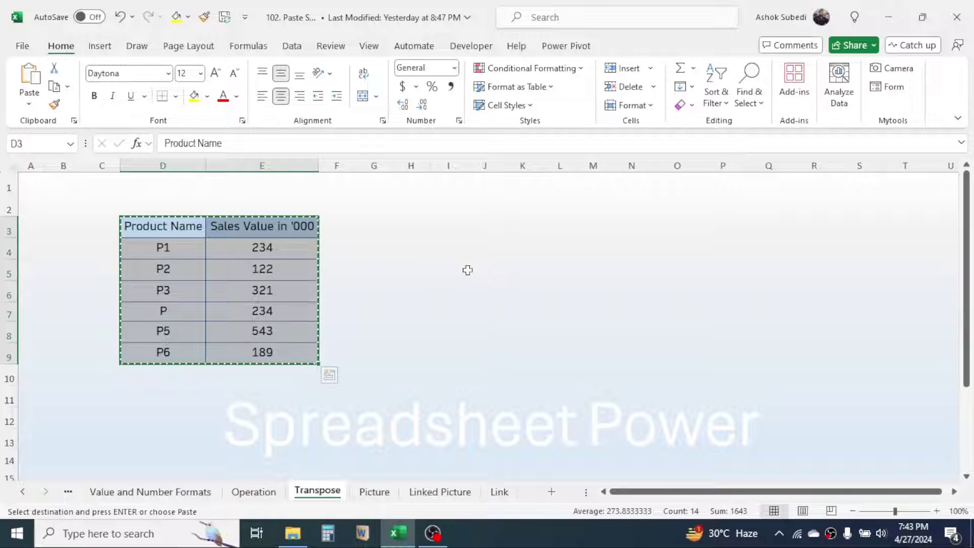
# - Paste the copied table at H3 using Paste Special with Transpose, and autofit column H to its labels
pyautogui.click(400, 222)
pyautogui.rightClick(400, 222)
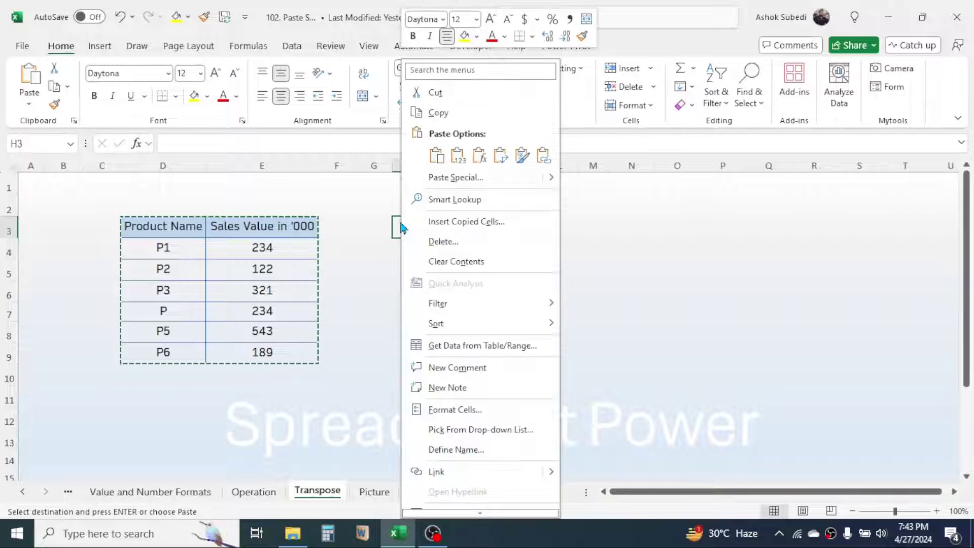
pyautogui.click(451, 178)
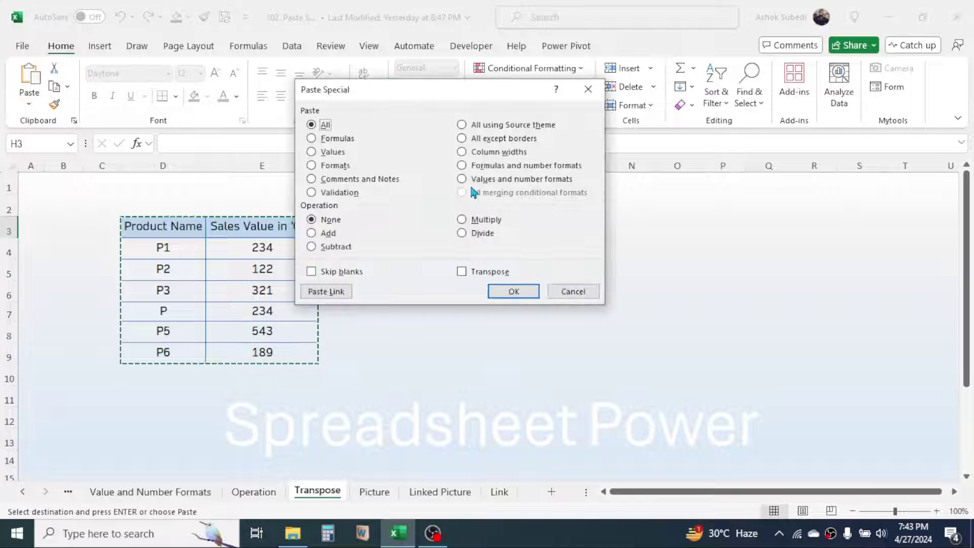
pyautogui.click(462, 272)
pyautogui.click(513, 292)
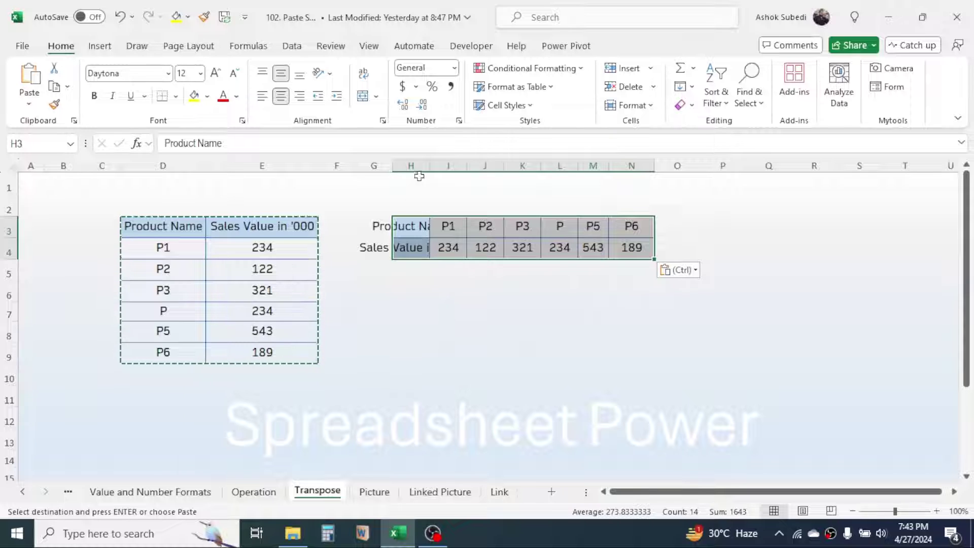
pyautogui.click(492, 309)
pyautogui.moveTo(430, 167); pyautogui.dragTo(430, 168)
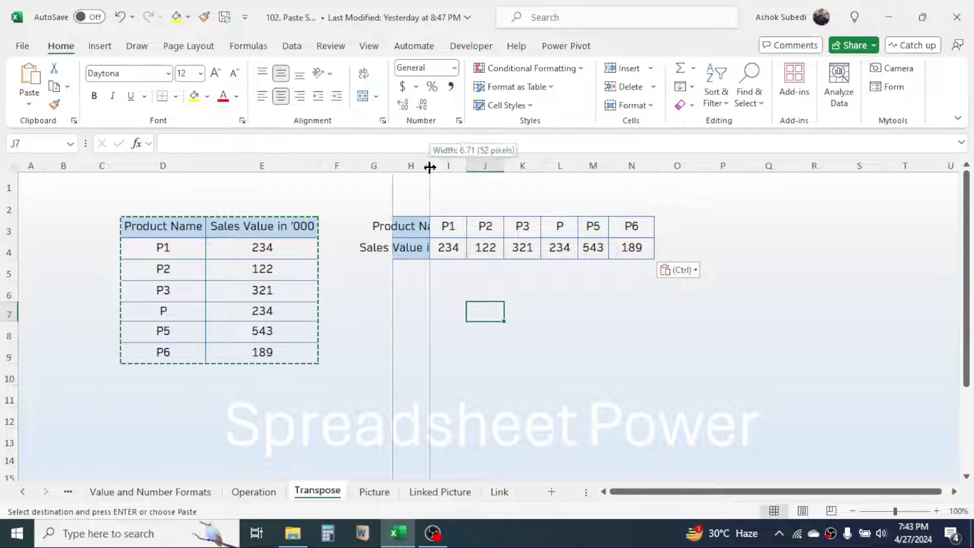
pyautogui.doubleClick(430, 167)
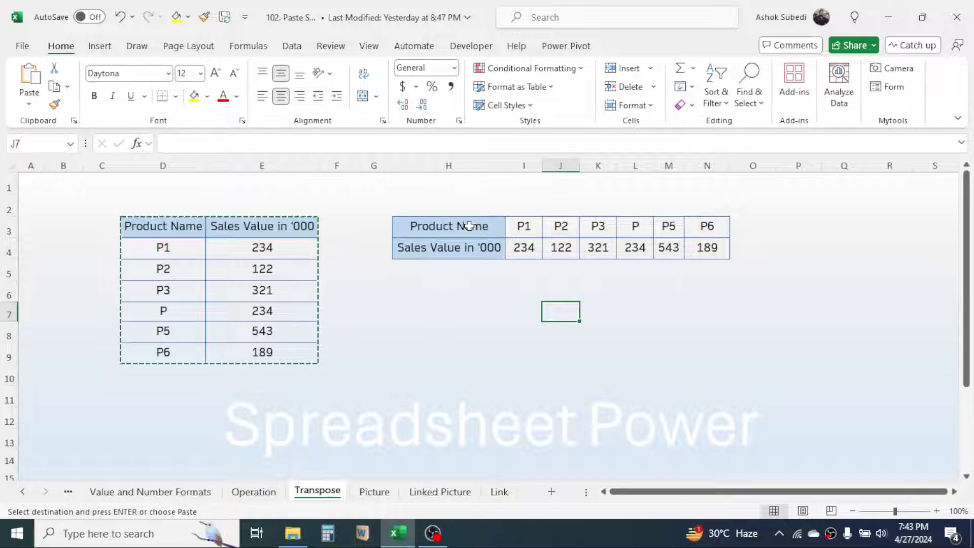
# - Copy the horizontal table H3:N4 and paste it at J7 using Paste Special with Transpose
pyautogui.moveTo(470, 226); pyautogui.dragTo(705, 248)
pyautogui.hotkey('ctrl', 'c')
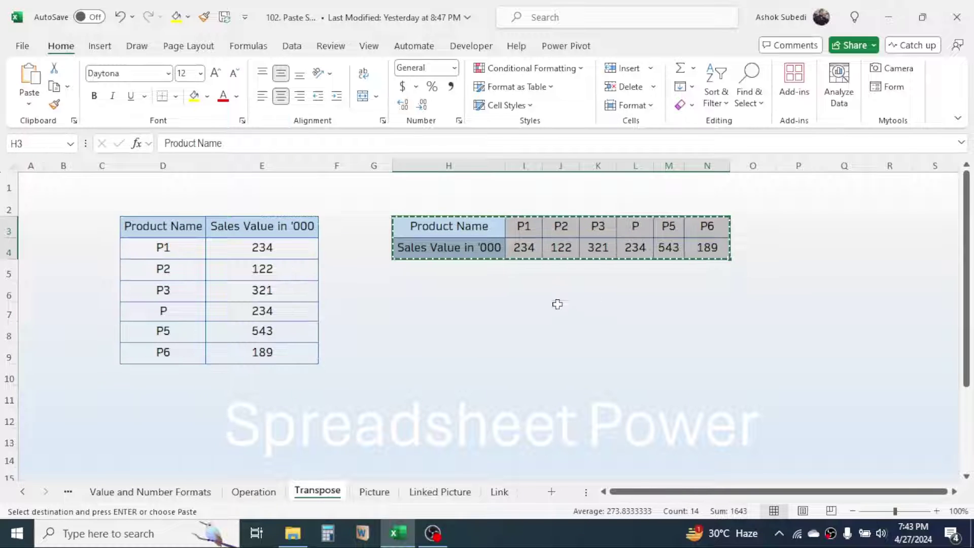
pyautogui.click(558, 304)
pyautogui.rightClick(560, 306)
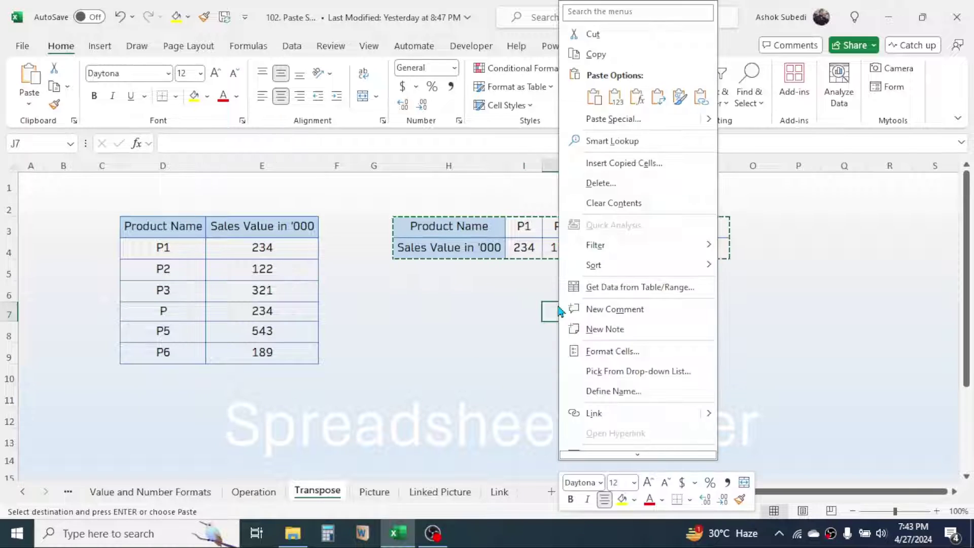
pyautogui.click(614, 120)
pyautogui.click(643, 216)
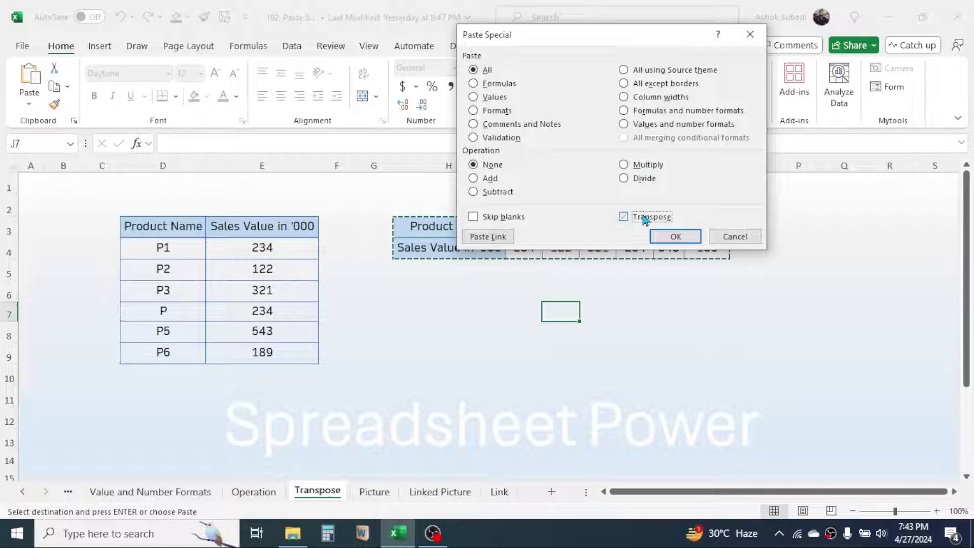
pyautogui.click(675, 236)
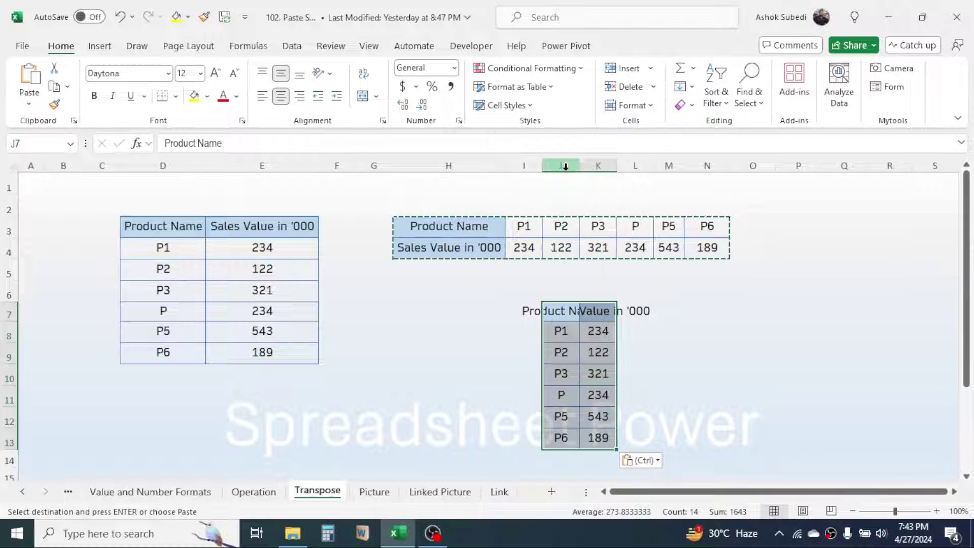
# - Autofit the widths of columns J and K to the vertical table's headers
pyautogui.moveTo(565, 166); pyautogui.dragTo(598, 166)
pyautogui.doubleClick(617, 166)
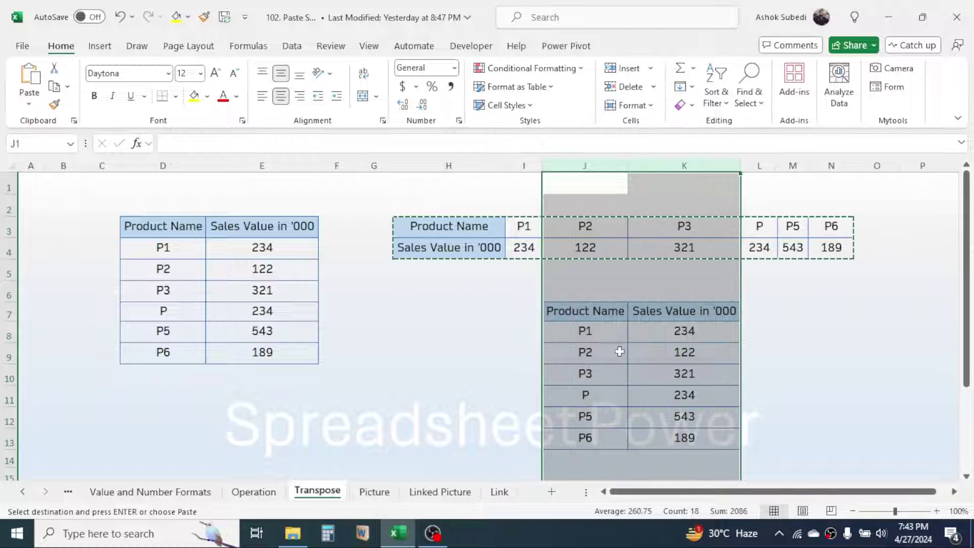
pyautogui.click(681, 350)
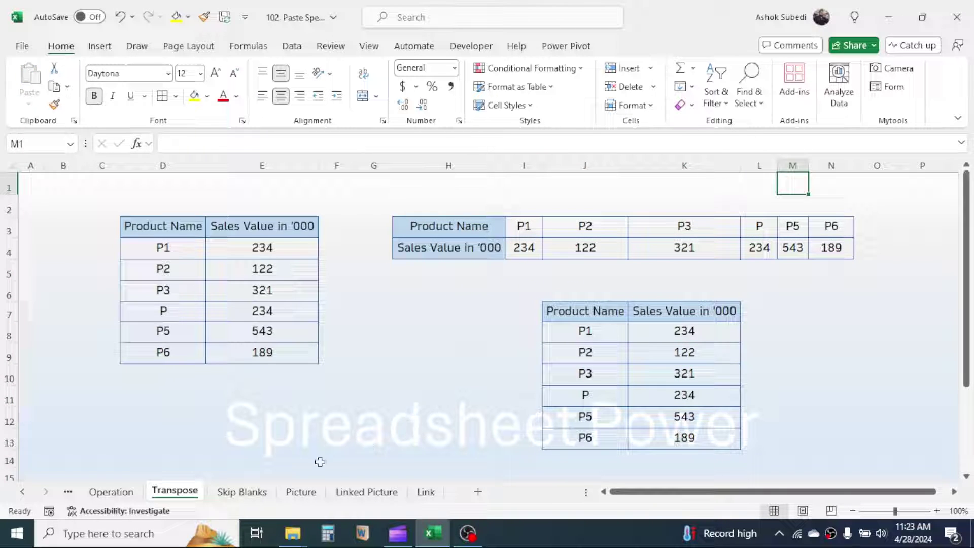
# - Open the Skip Blanks sheet and examine the monthly figures and Q1 and Q2 Total columns in both item tables
pyautogui.click(251, 494)
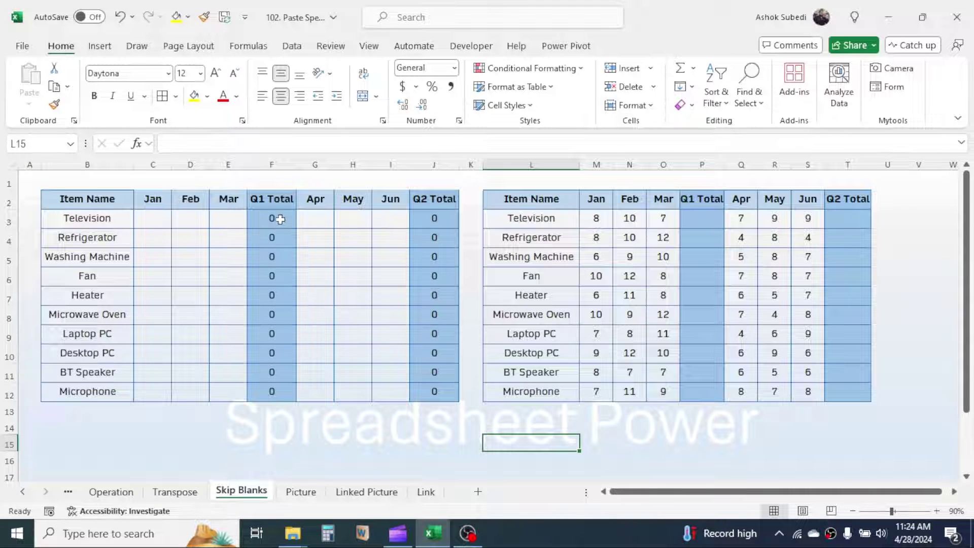
pyautogui.moveTo(280, 219); pyautogui.dragTo(310, 355)
pyautogui.click(436, 218)
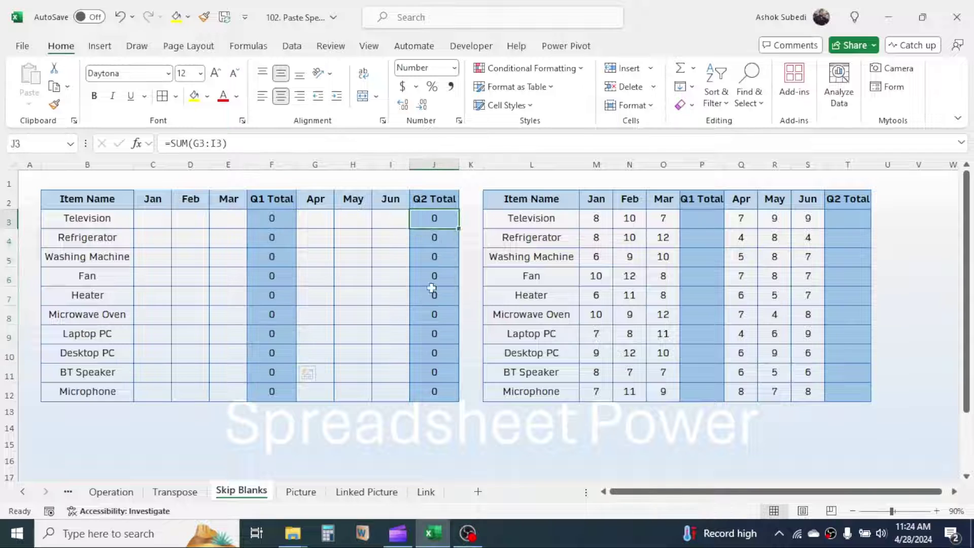
pyautogui.moveTo(431, 288); pyautogui.dragTo(431, 353)
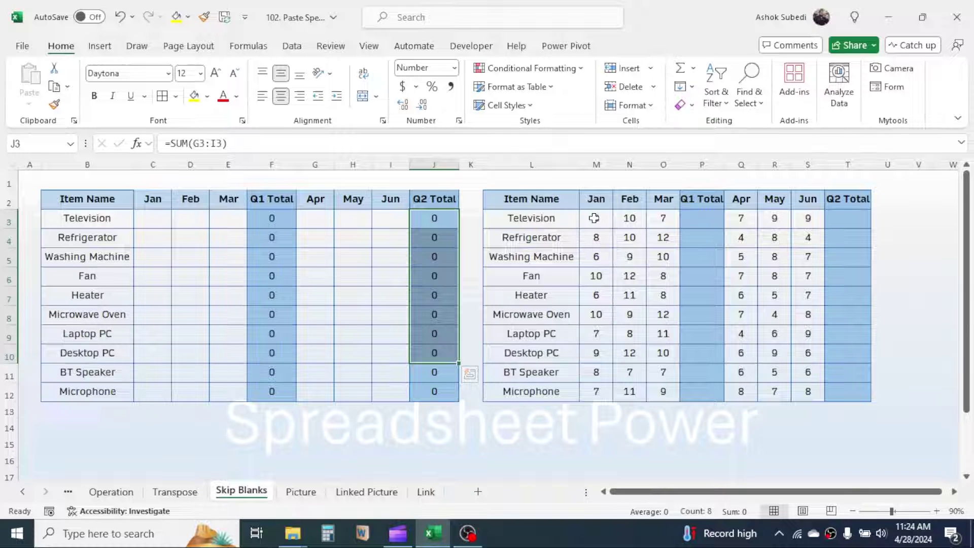
pyautogui.moveTo(594, 218); pyautogui.dragTo(663, 315)
pyautogui.click(708, 223)
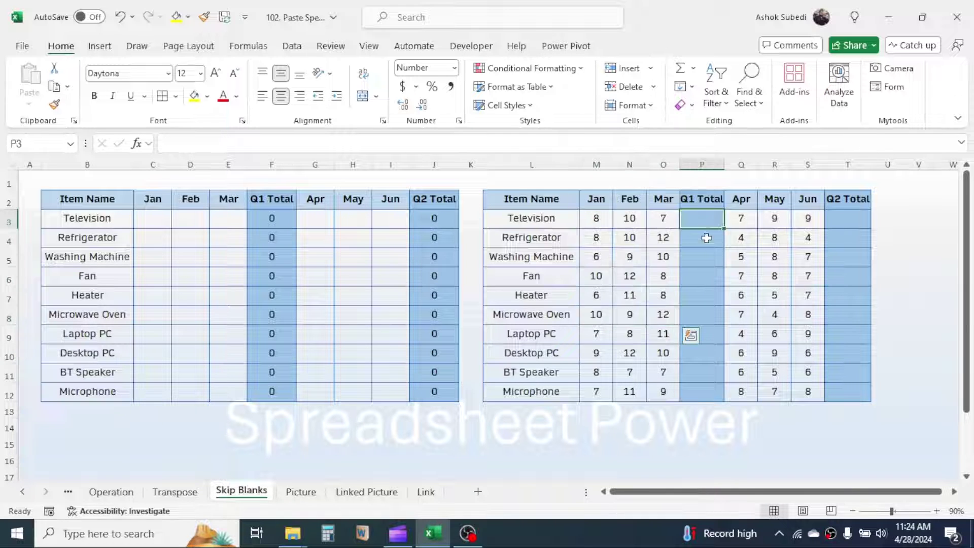
pyautogui.moveTo(707, 238); pyautogui.dragTo(711, 372)
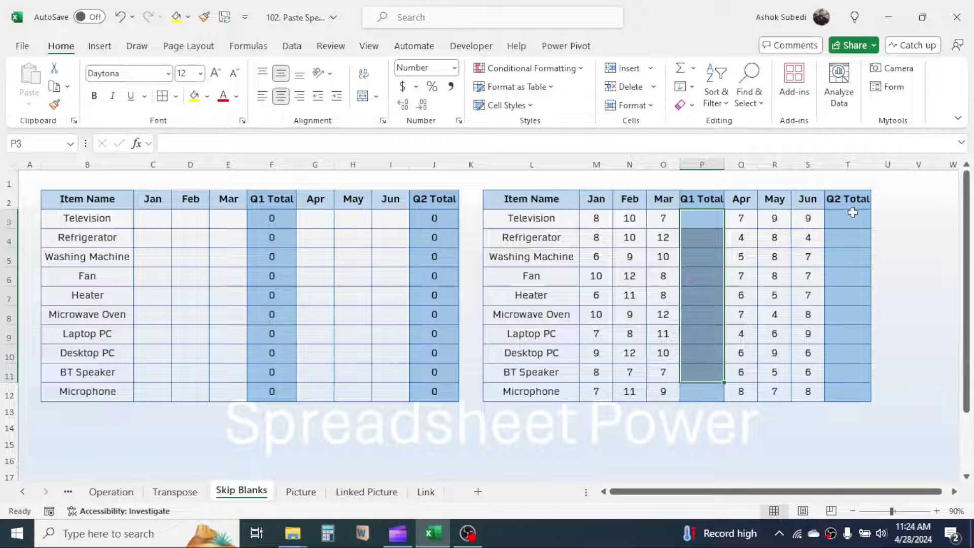
pyautogui.moveTo(849, 219); pyautogui.dragTo(847, 335)
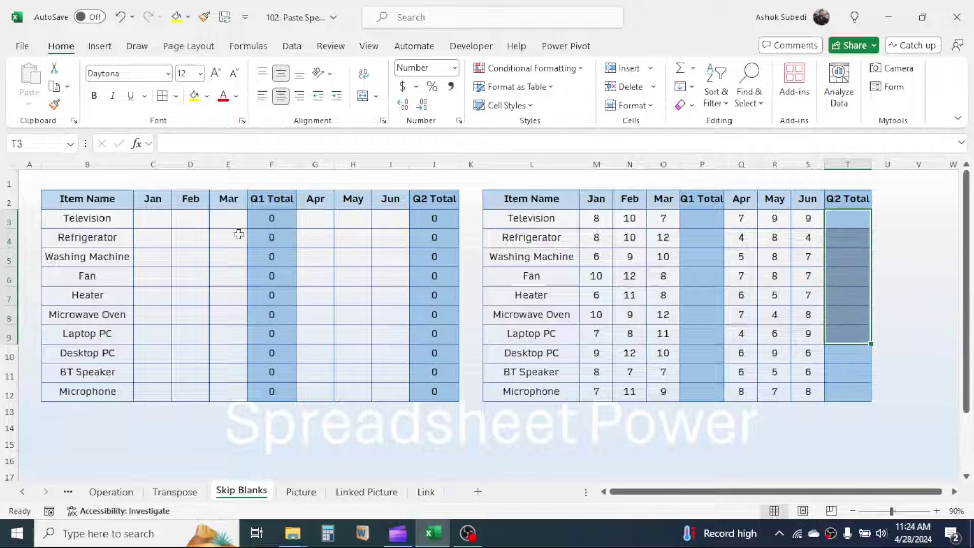
# - Try pasting C3:J12 at M3 using Paste Special with Formulas and without Skip blanks, and undo the paste
pyautogui.moveTo(158, 221); pyautogui.dragTo(433, 394)
pyautogui.hotkey('ctrl', 'c')
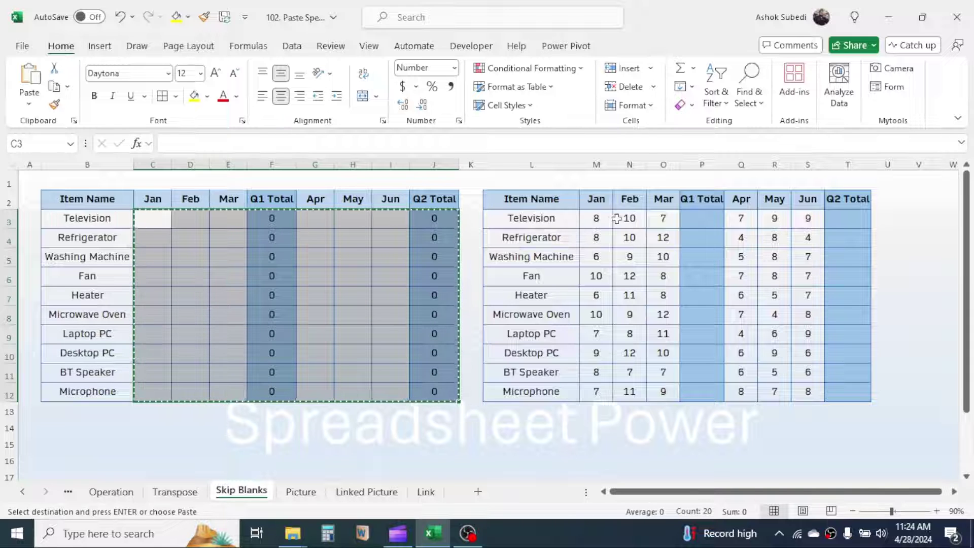
pyautogui.click(599, 218)
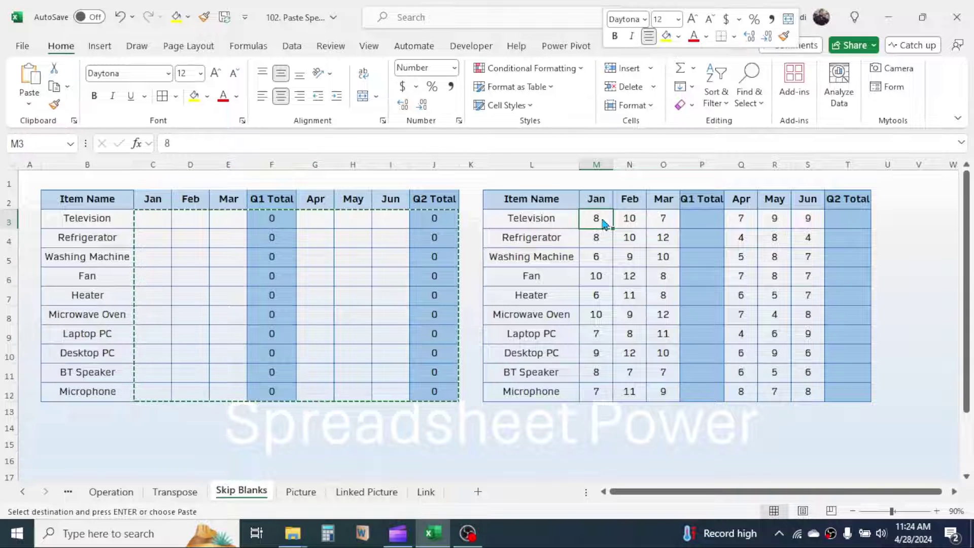
pyautogui.rightClick(601, 218)
pyautogui.click(651, 177)
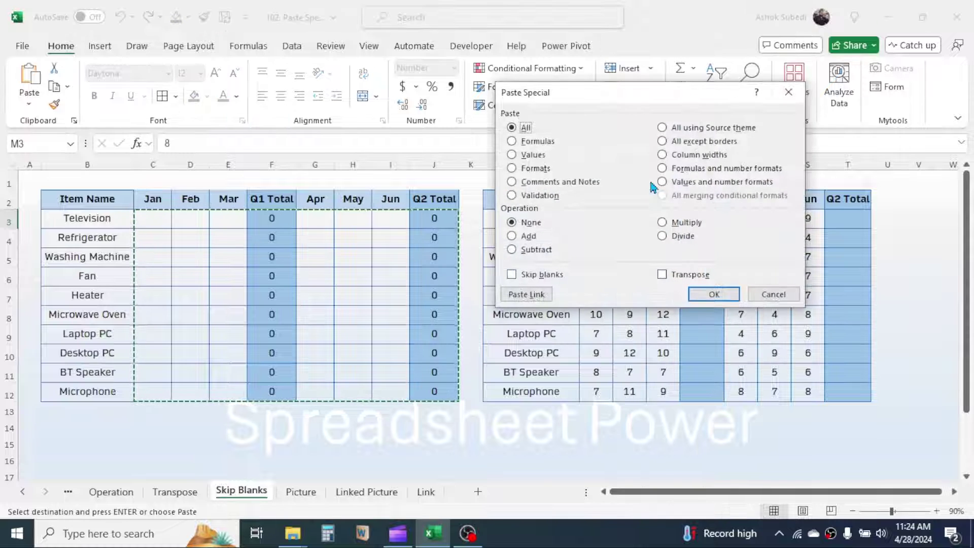
pyautogui.click(534, 143)
pyautogui.moveTo(625, 95); pyautogui.dragTo(292, 106)
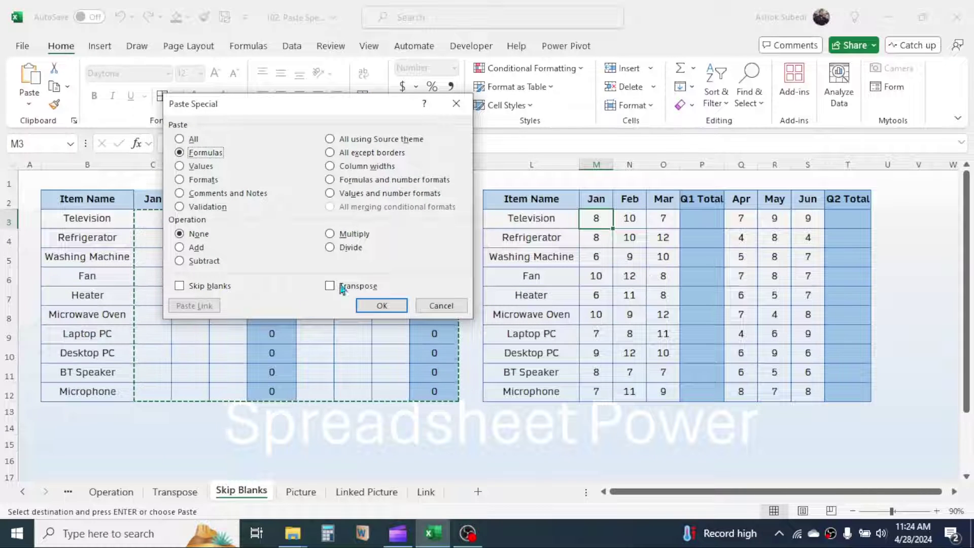
pyautogui.click(382, 305)
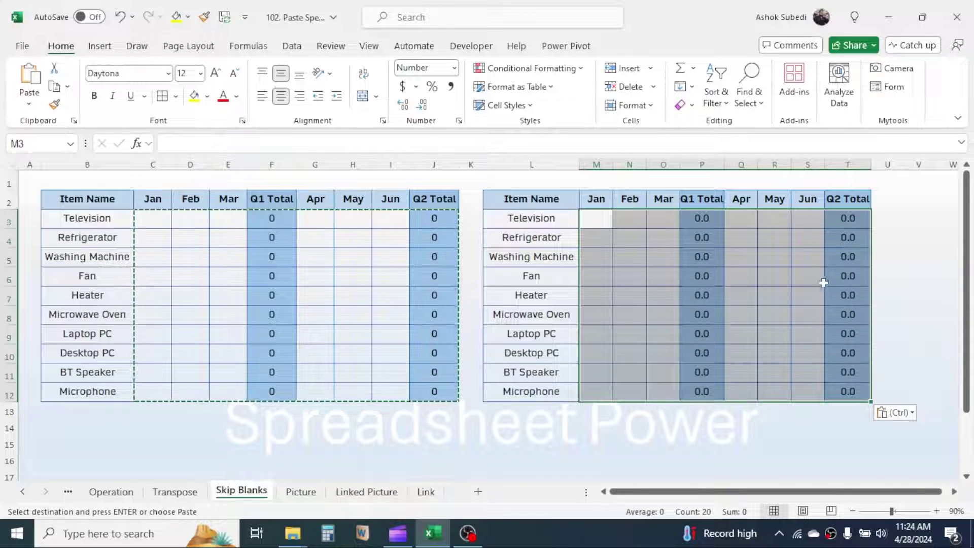
pyautogui.click(119, 17)
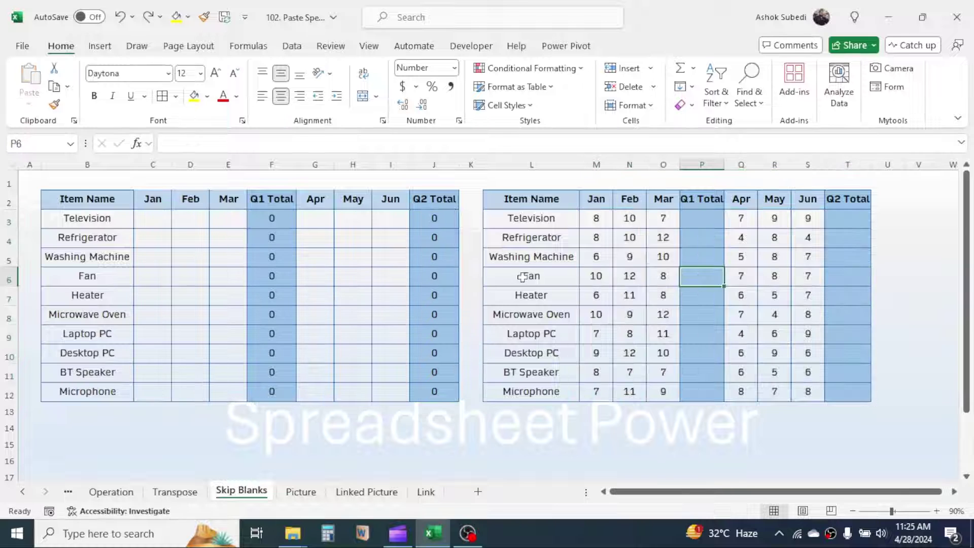
# - Copy C3:J12 and paste it at M3 using Paste Special with Formulas and Skip blanks
pyautogui.moveTo(156, 218); pyautogui.dragTo(438, 394)
pyautogui.hotkey('ctrl', 'c')
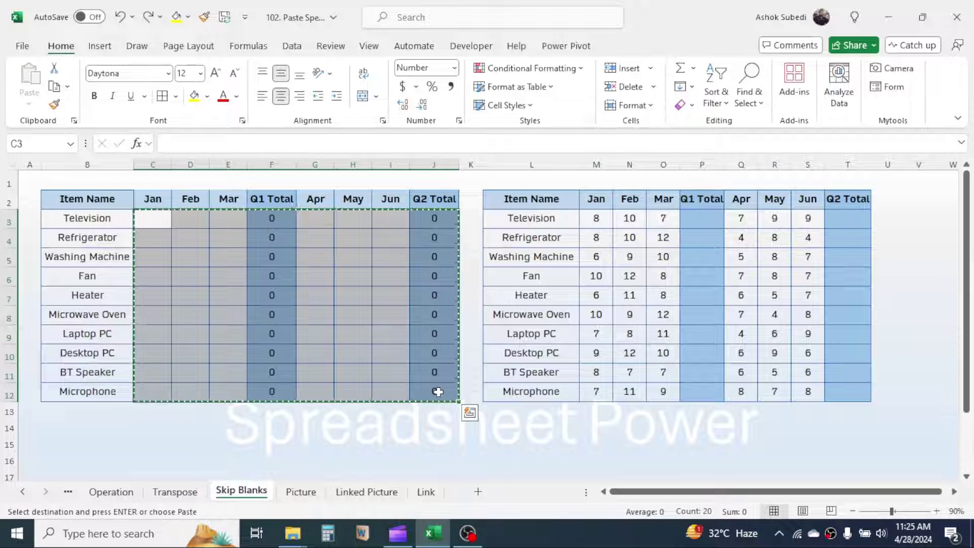
pyautogui.click(600, 217)
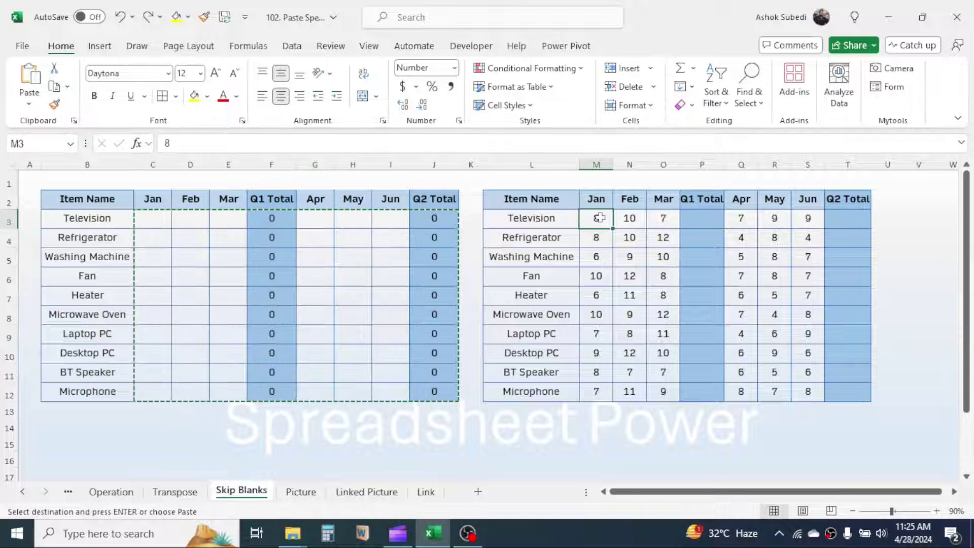
pyautogui.rightClick(599, 217)
pyautogui.click(661, 178)
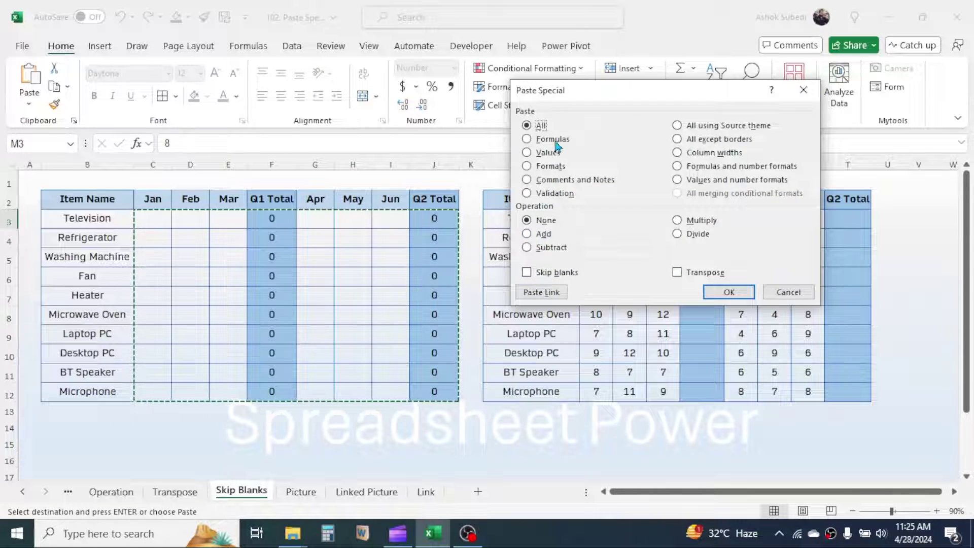
pyautogui.click(553, 140)
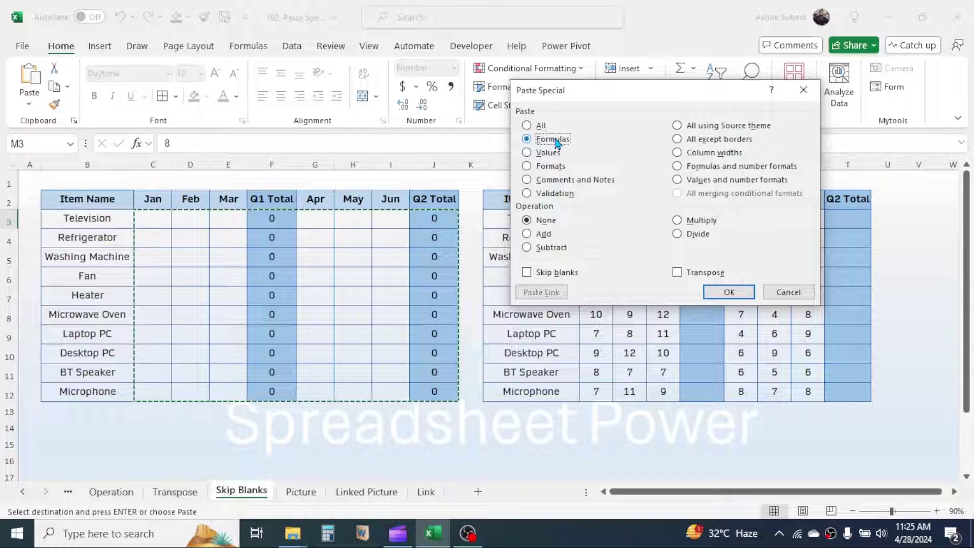
pyautogui.click(531, 279)
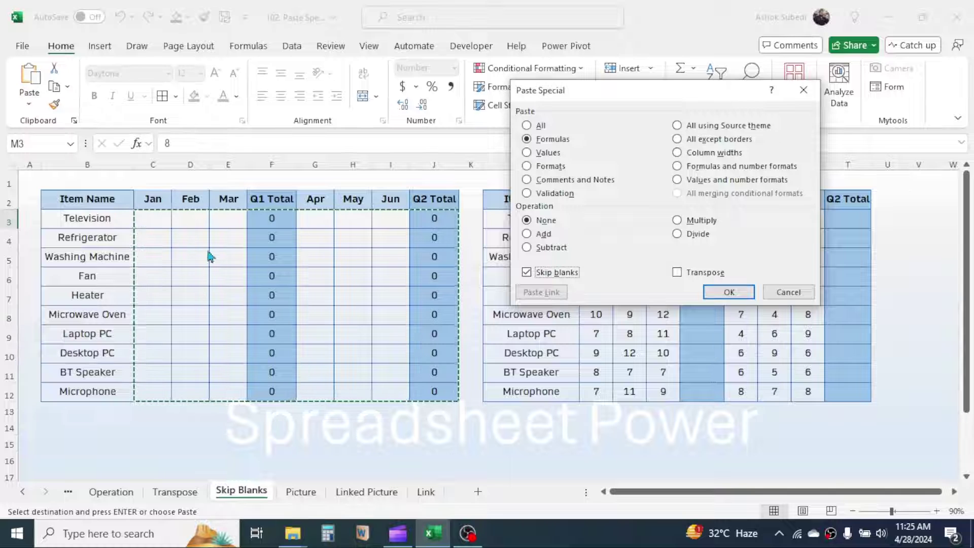
pyautogui.click(729, 292)
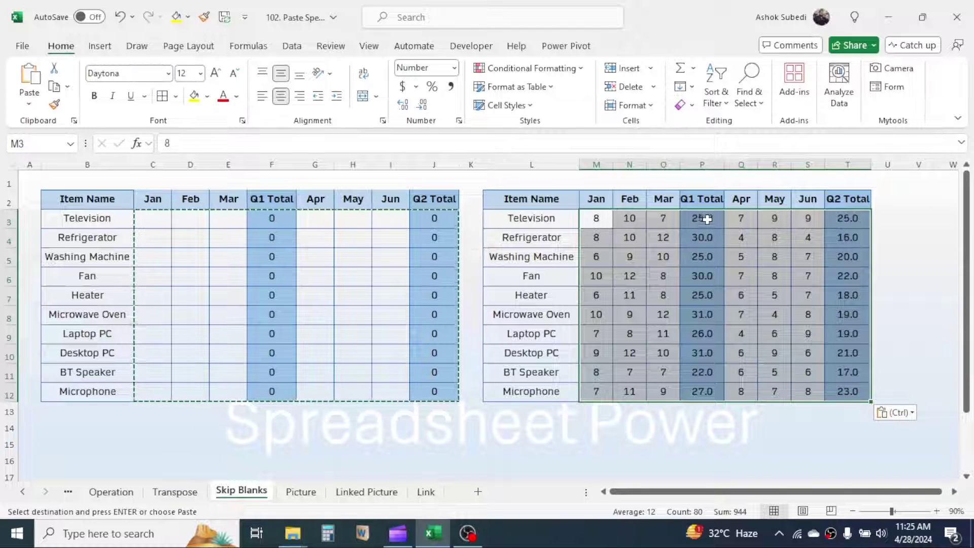
# - Check the pasted formulas in the Q1 Total and Q2 Total columns and the monthly figures beside them
pyautogui.click(706, 219)
pyautogui.click(705, 257)
pyautogui.click(706, 295)
pyautogui.click(838, 242)
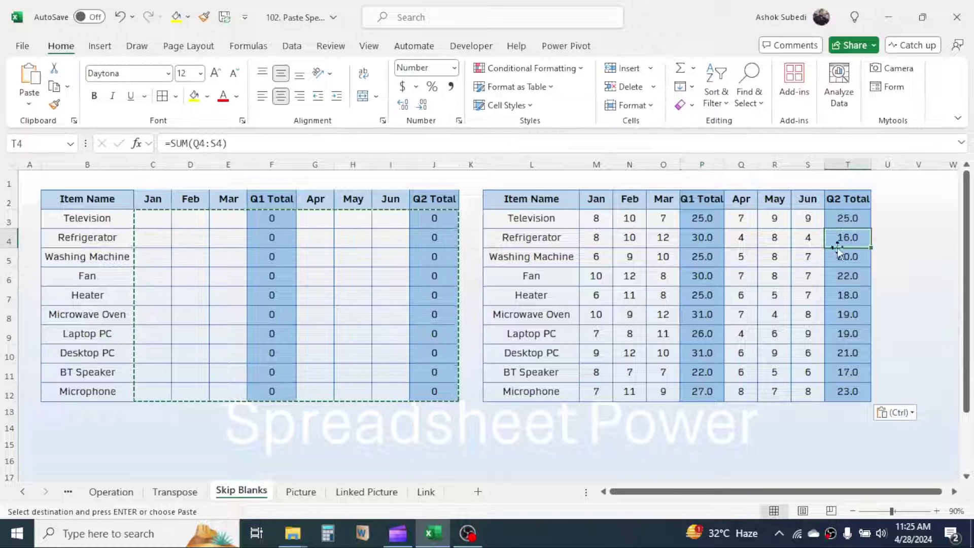
pyautogui.moveTo(599, 218); pyautogui.dragTo(659, 339)
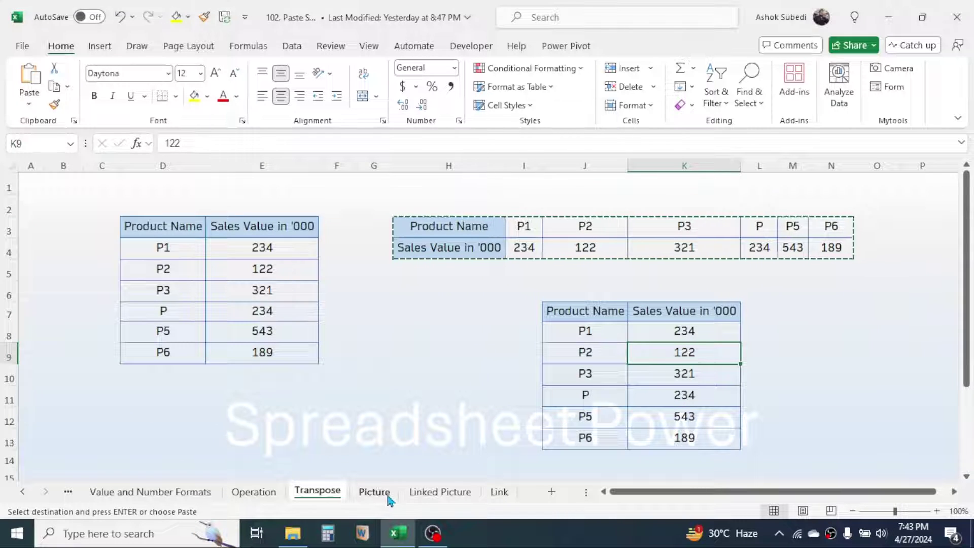
# - Open the Picture sheet and copy the Product Name and Sales Value table D3:E9
pyautogui.click(379, 499)
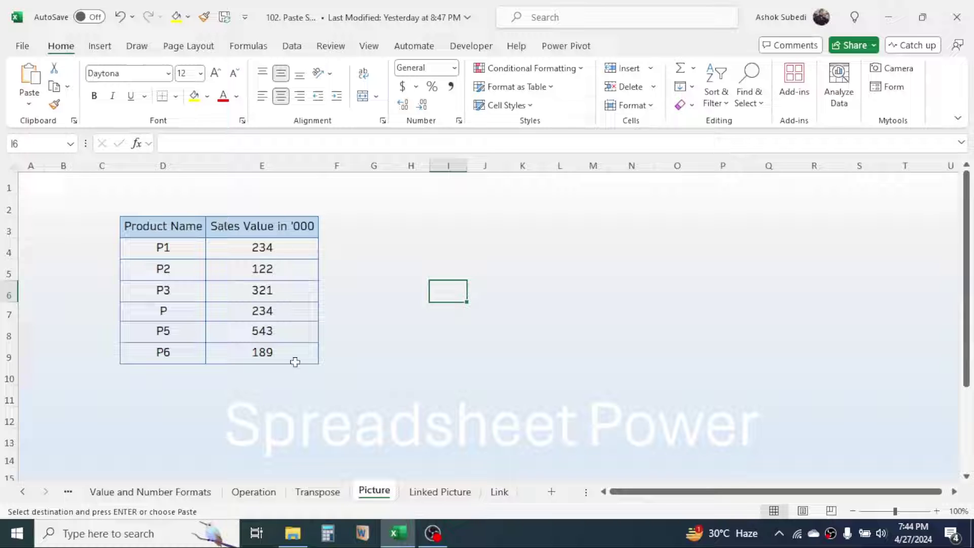
pyautogui.moveTo(167, 227); pyautogui.dragTo(266, 352)
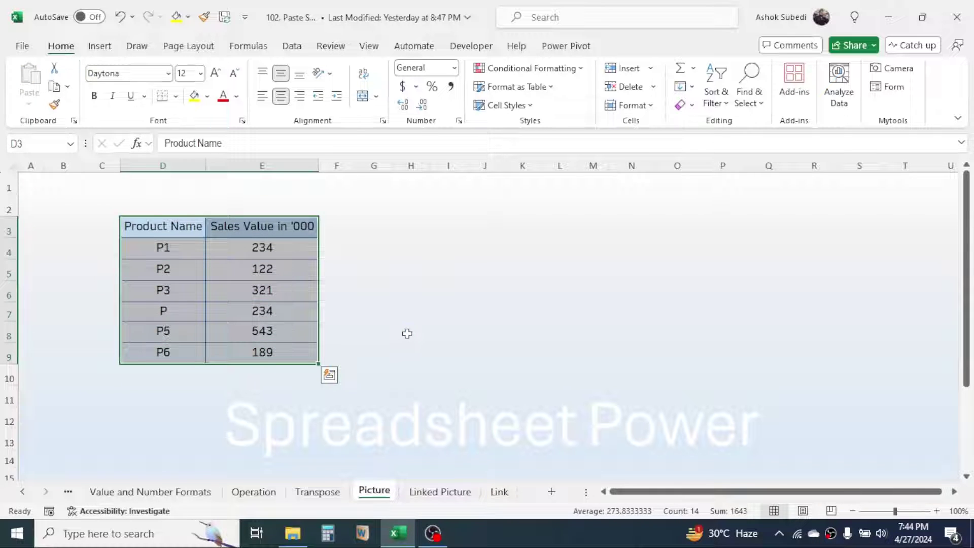
pyautogui.hotkey('ctrl', 'c')
# - Paste the copied table at H3 as a picture, and move the picture across to start near column K
pyautogui.click(415, 219)
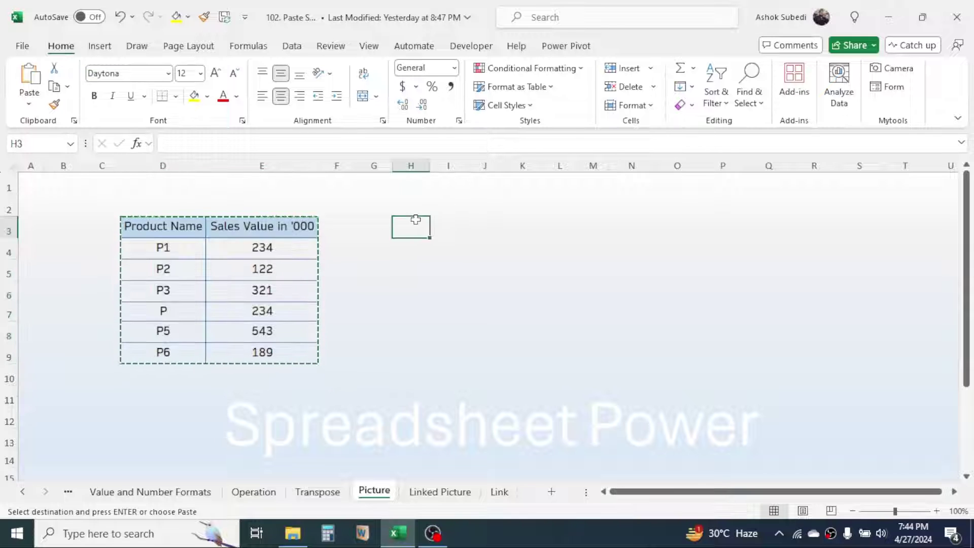
pyautogui.rightClick(416, 223)
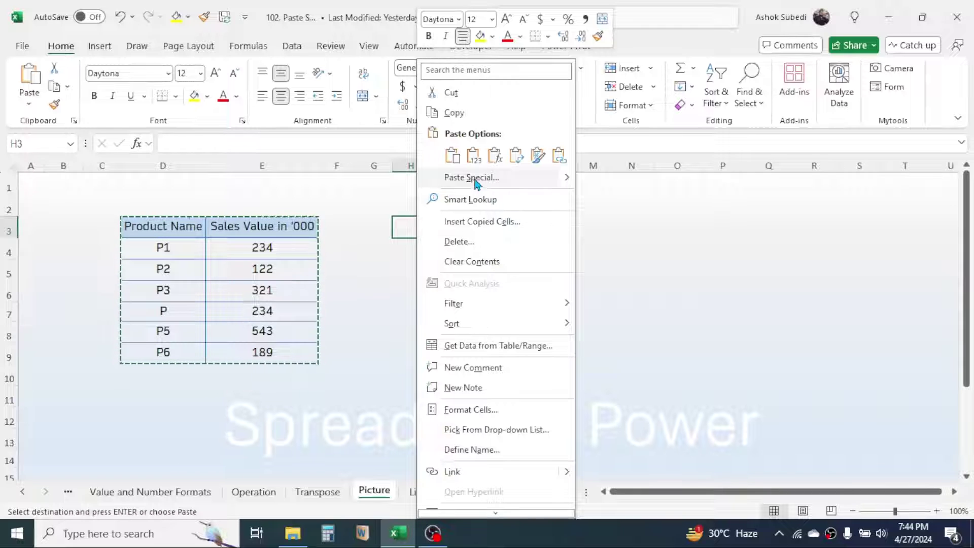
pyautogui.moveTo(565, 179)
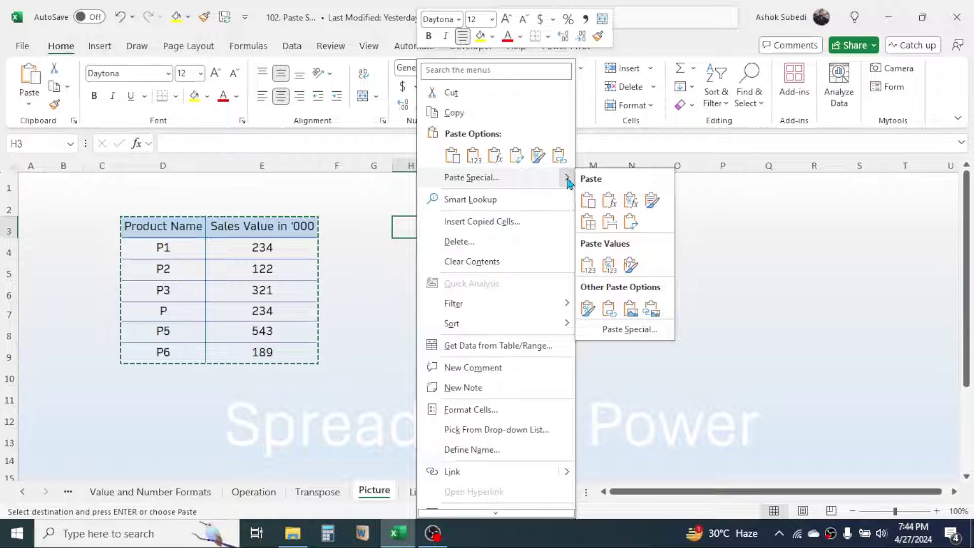
pyautogui.click(630, 310)
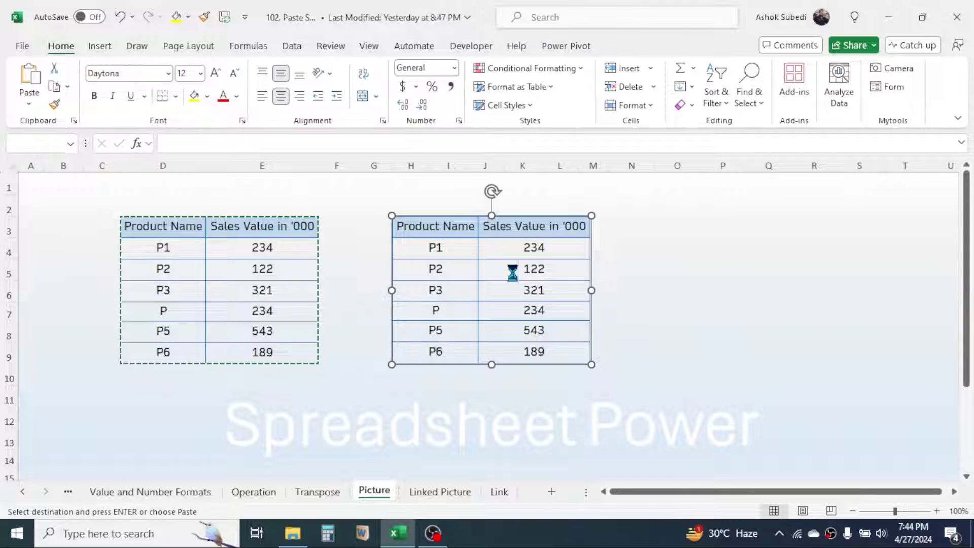
pyautogui.moveTo(441, 221); pyautogui.dragTo(554, 215)
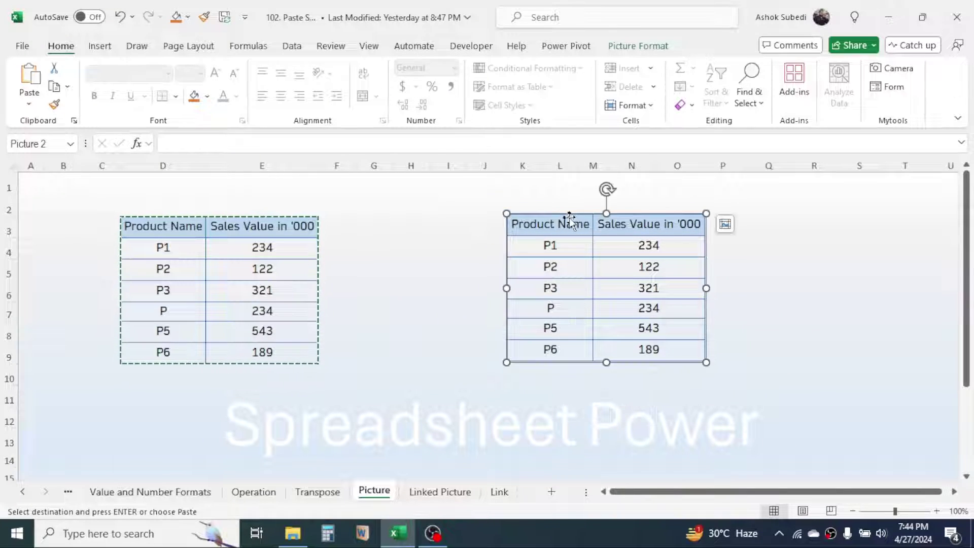
pyautogui.press('Escape')
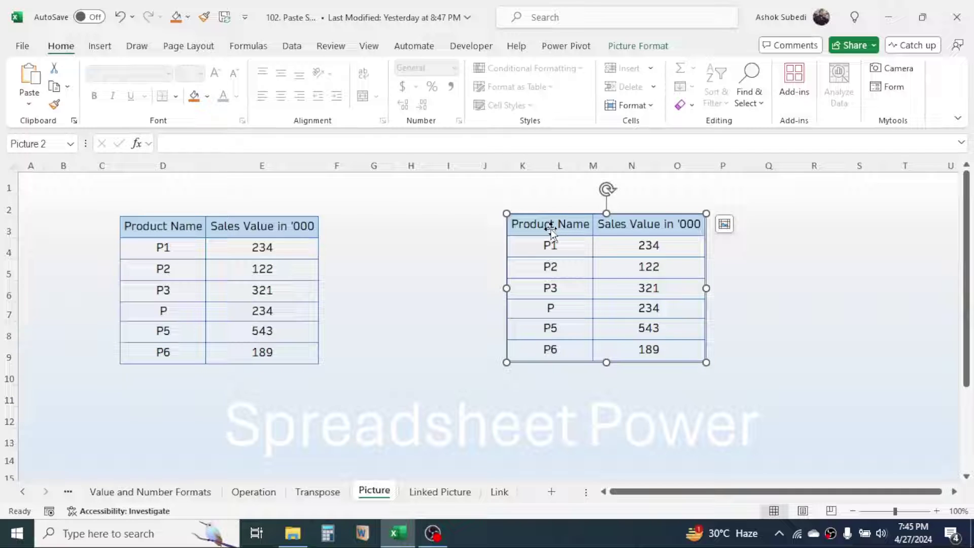
# - View the file types offered for saving the pasted table picture as an image file, and leave without saving
pyautogui.rightClick(559, 224)
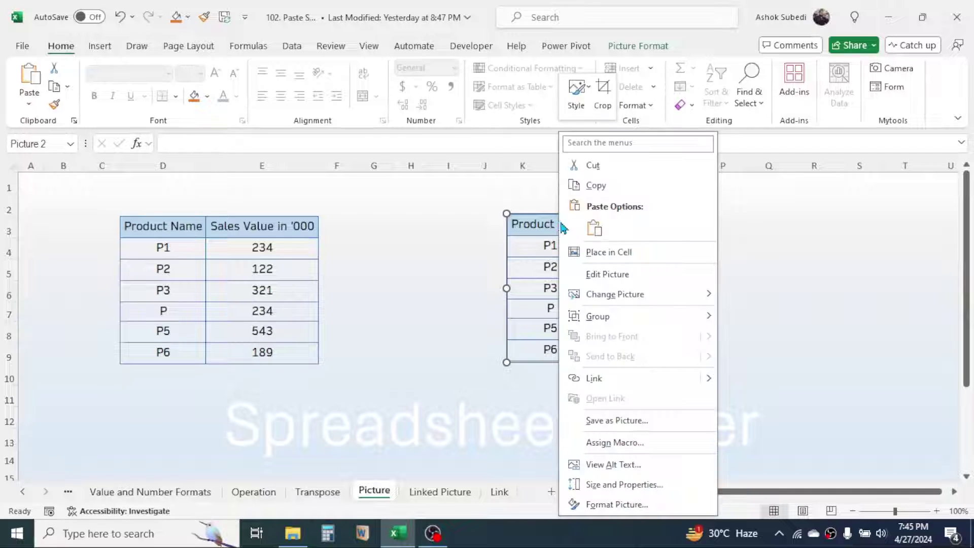
pyautogui.click(602, 424)
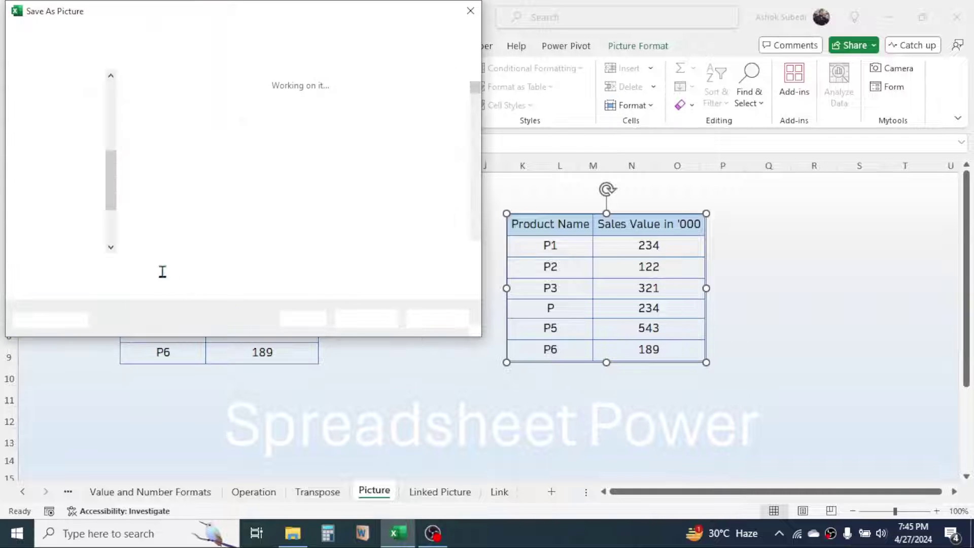
pyautogui.click(130, 288)
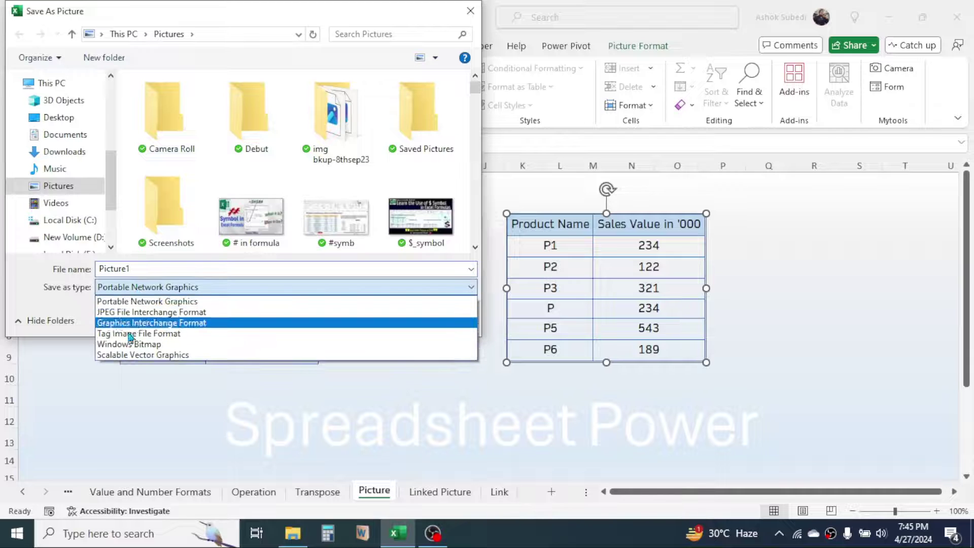
pyautogui.click(386, 376)
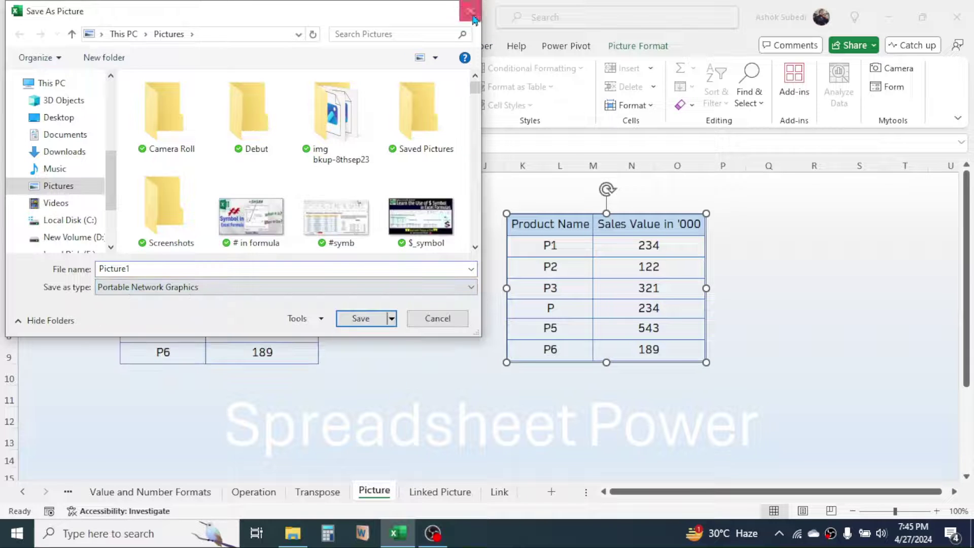
pyautogui.click(456, 319)
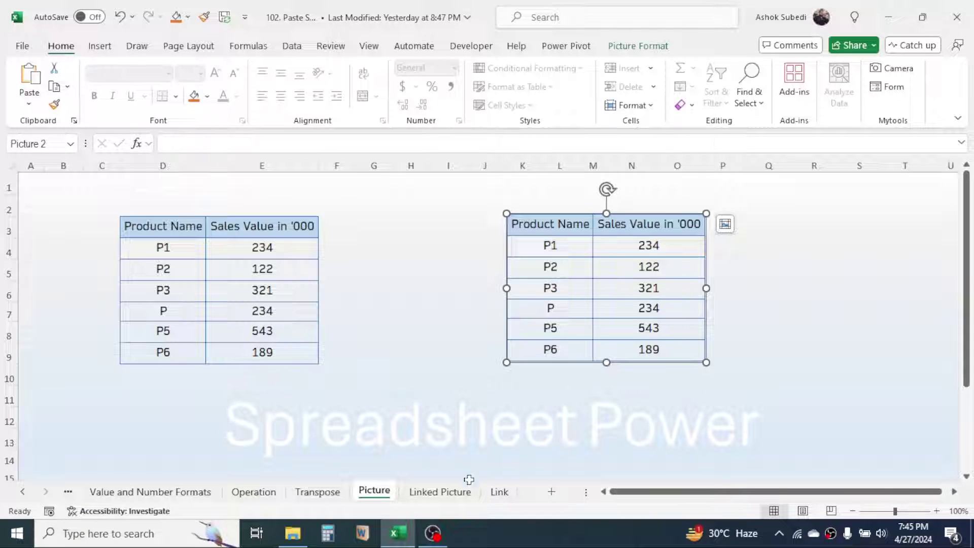
pyautogui.click(441, 495)
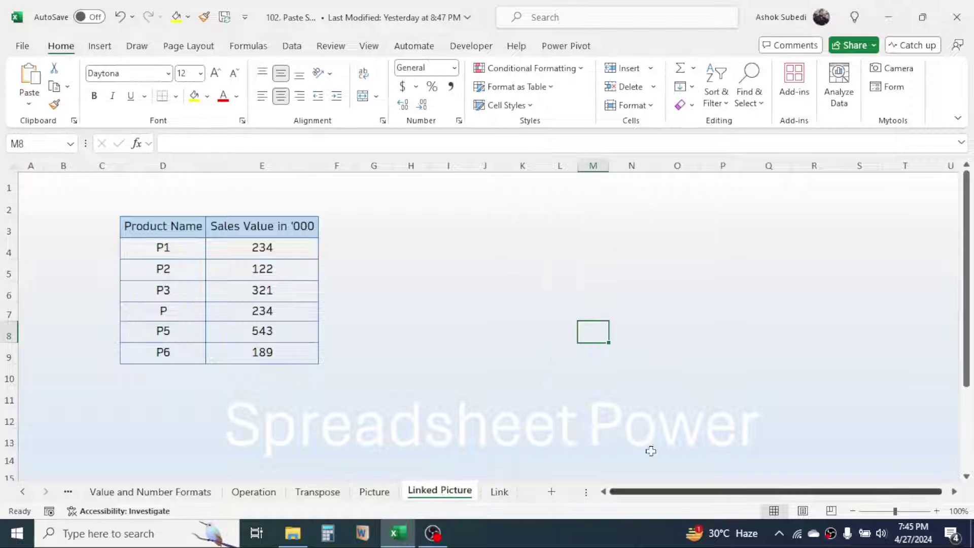
pyautogui.click(374, 493)
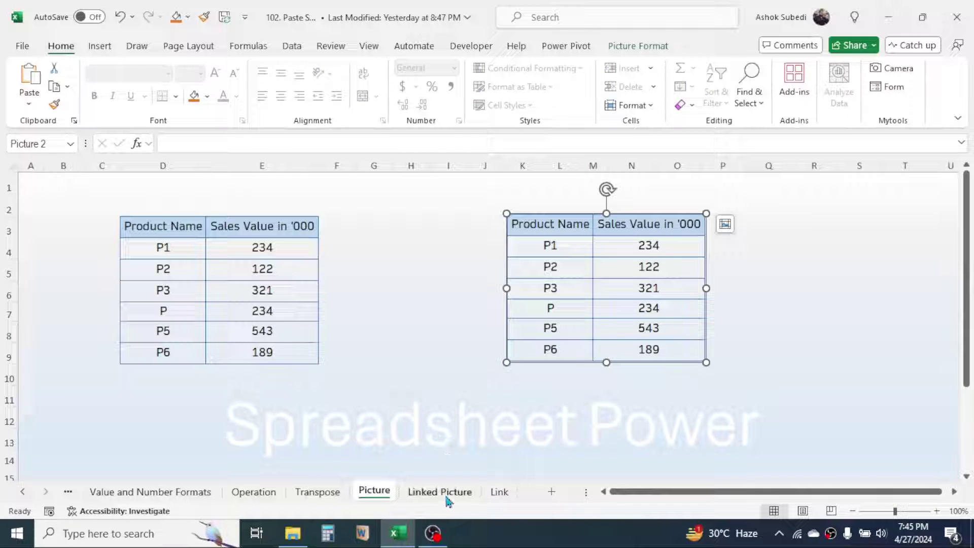
# - Change P1's sales value in E4 of the Picture sheet's source table to 200
pyautogui.click(446, 496)
pyautogui.click(386, 493)
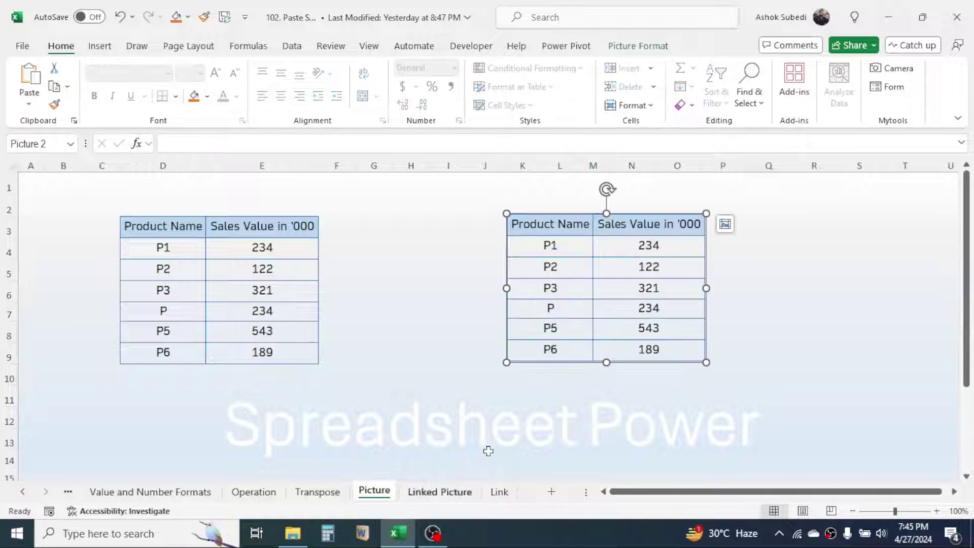
pyautogui.click(378, 413)
pyautogui.click(265, 248)
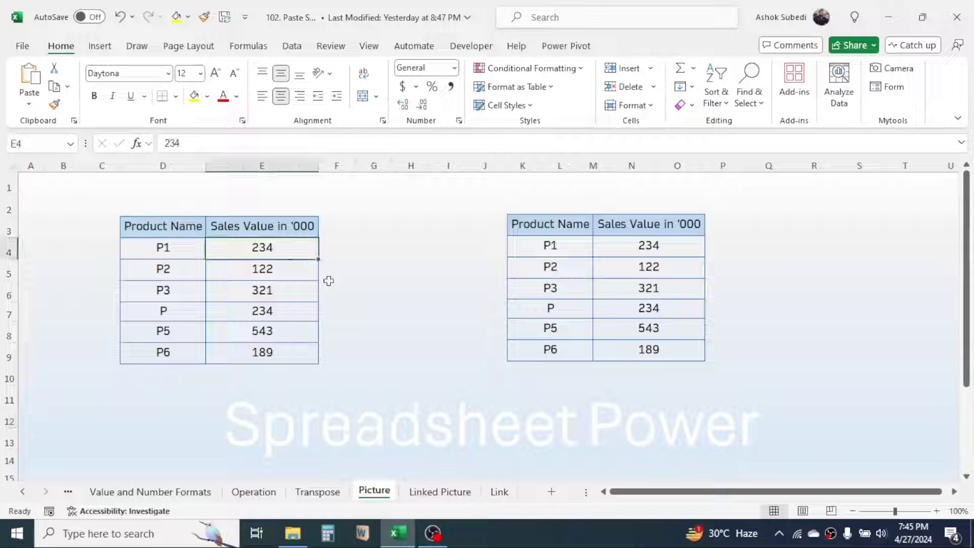
pyautogui.write('200')
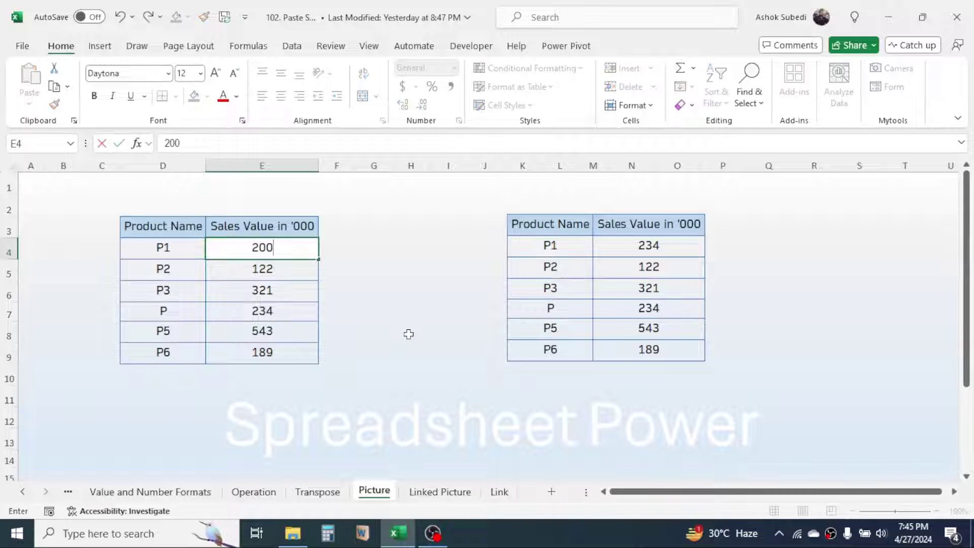
pyautogui.press('Return')
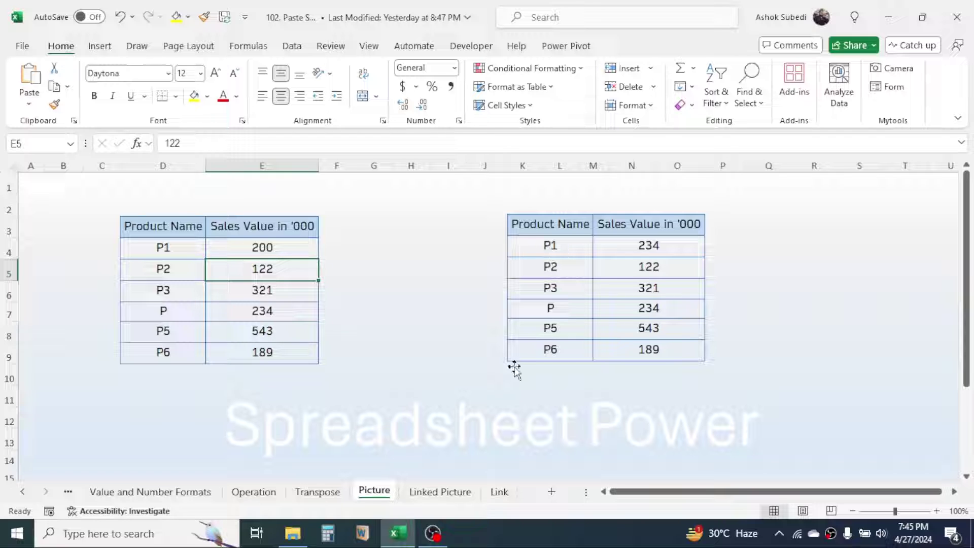
# - Open the Linked Picture sheet and copy the Product Name and Sales Value table D3:E9
pyautogui.click(437, 496)
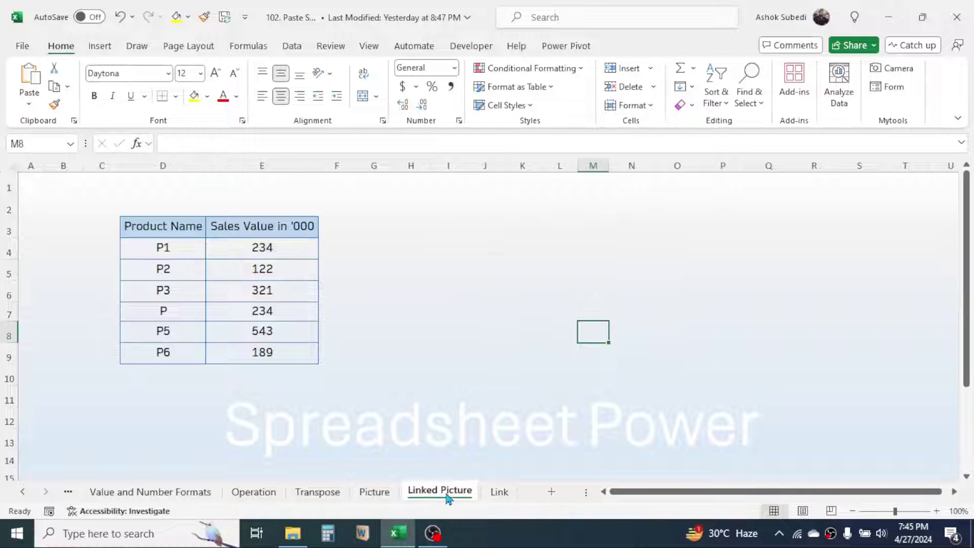
pyautogui.click(374, 248)
pyautogui.moveTo(159, 224); pyautogui.dragTo(273, 354)
pyautogui.hotkey('ctrl', 'c')
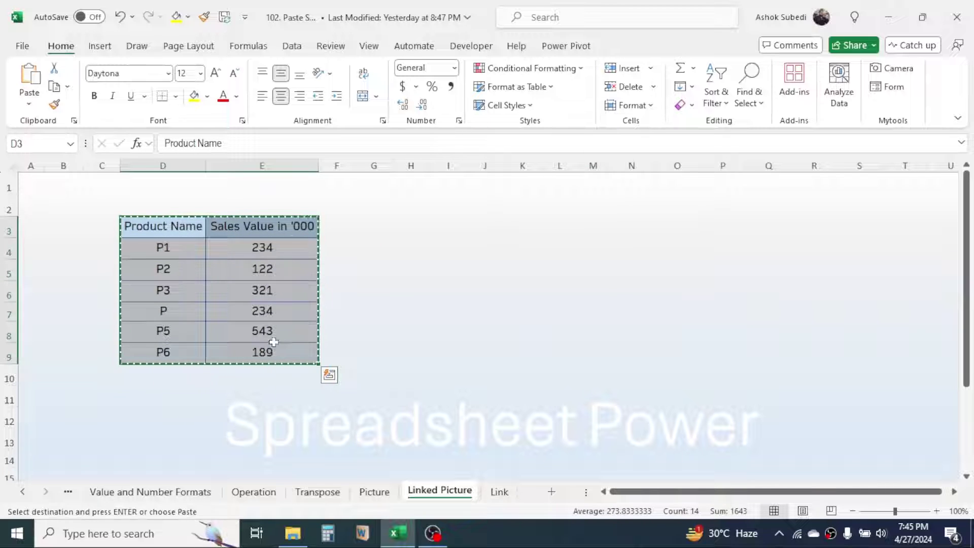
# - Paste the copied table at H3 as a linked picture, and move the picture to start near K5
pyautogui.click(414, 218)
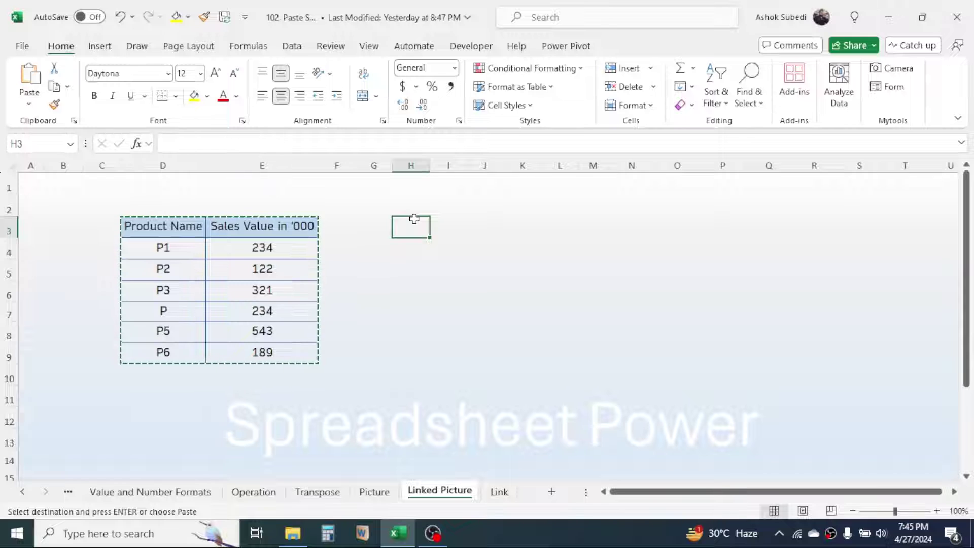
pyautogui.rightClick(414, 218)
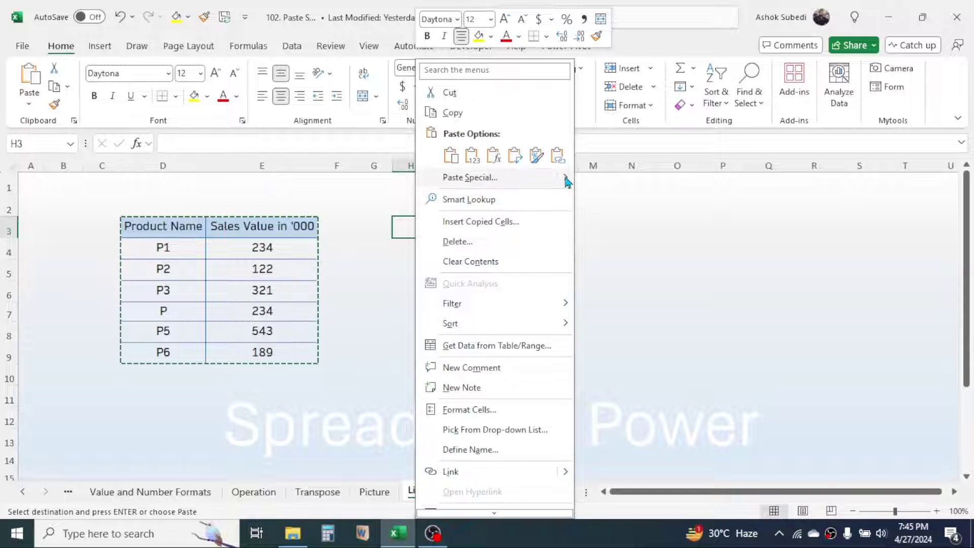
pyautogui.moveTo(566, 178)
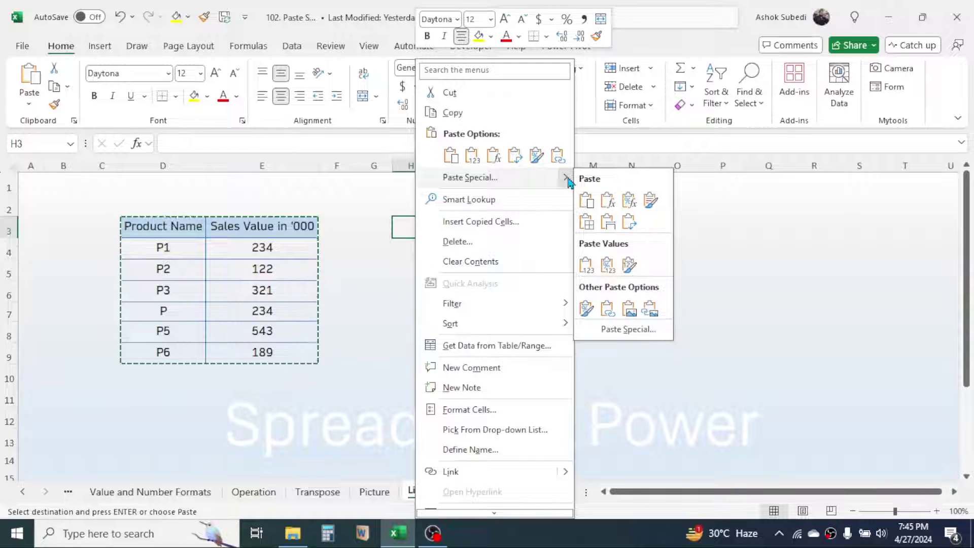
pyautogui.click(654, 314)
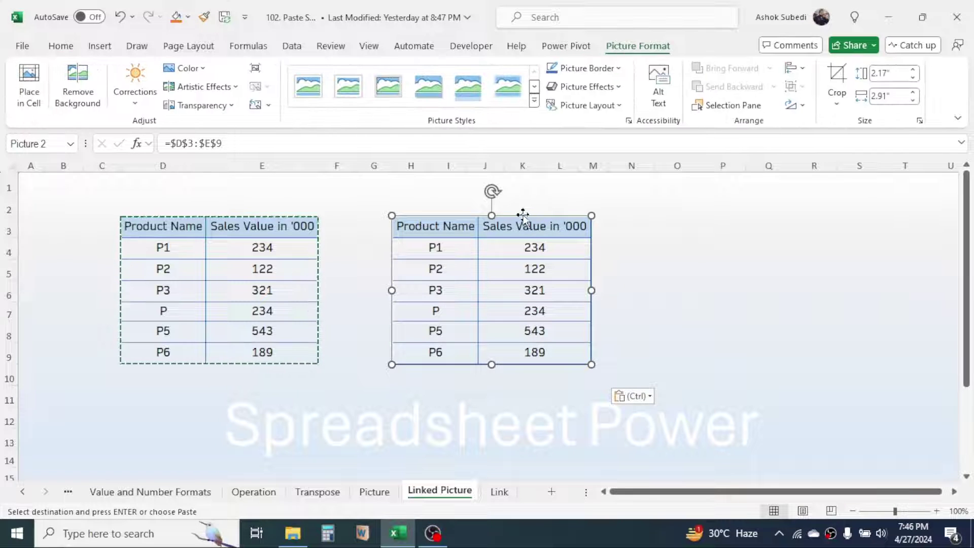
pyautogui.moveTo(568, 231); pyautogui.dragTo(630, 261)
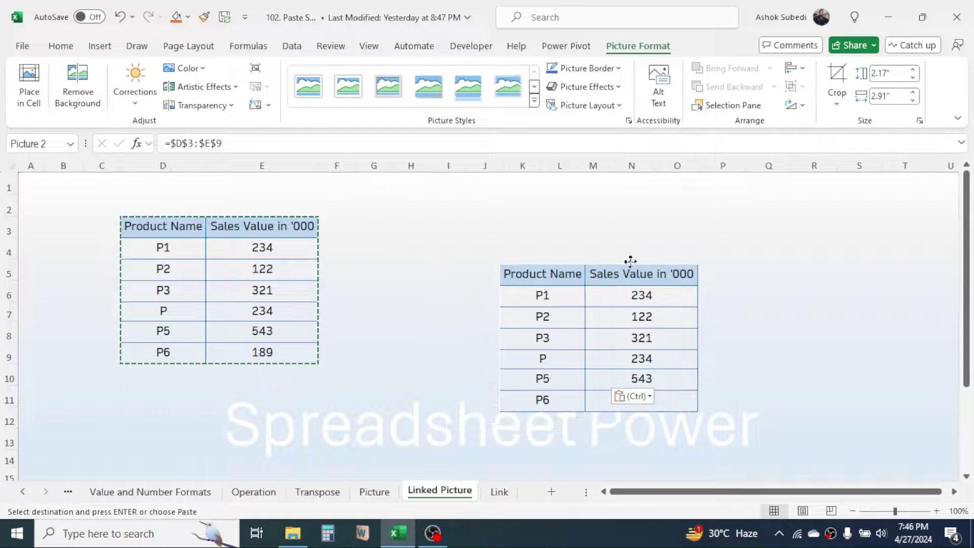
# - Set P2's sales value in E5 of the linked picture's source table to 300
pyautogui.click(274, 274)
pyautogui.write('300')
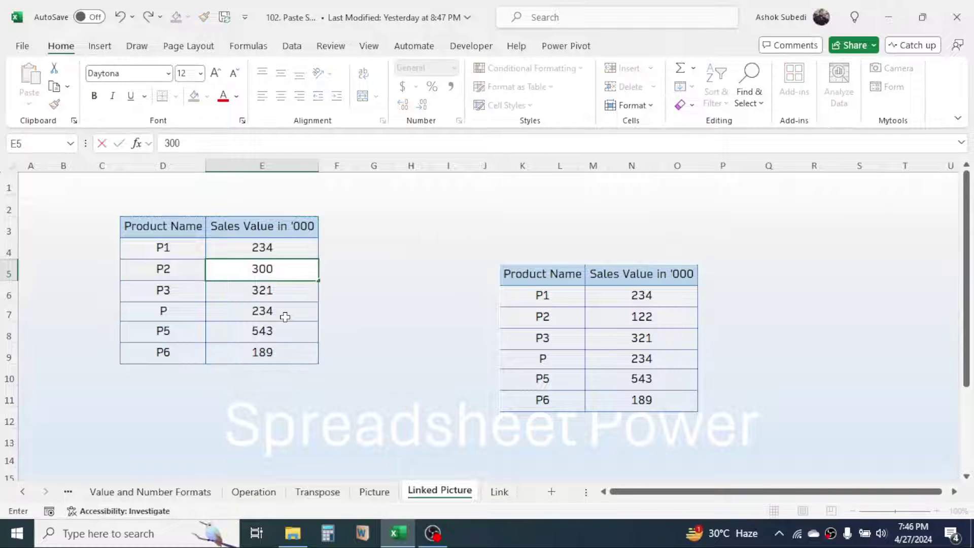
pyautogui.press('Return')
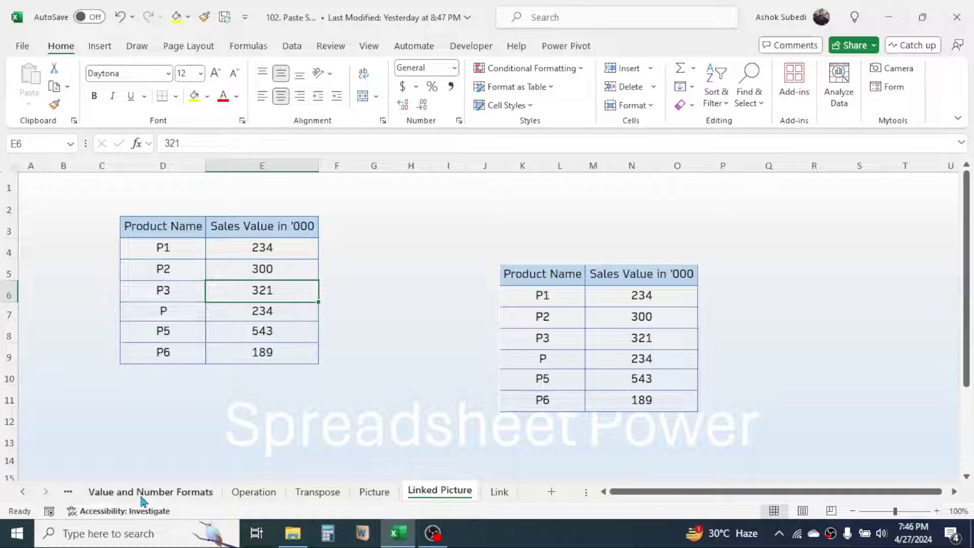
# - Open the Link sheet and copy its product sales table D3:E9
pyautogui.click(499, 492)
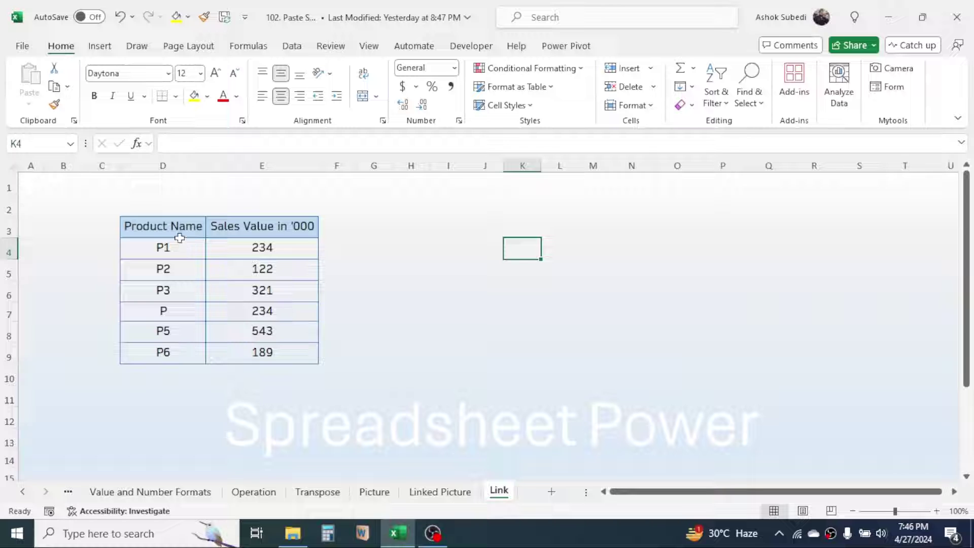
pyautogui.moveTo(181, 238); pyautogui.dragTo(287, 350)
pyautogui.hotkey('ctrl', 'c')
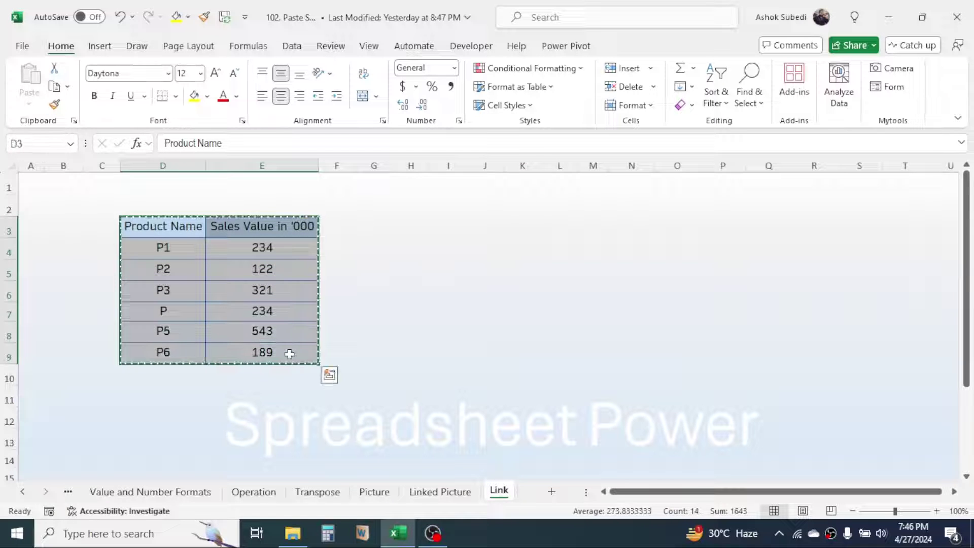
# - Paste the copied table at I3 as links to the source cells, and autofit columns I and J
pyautogui.click(431, 227)
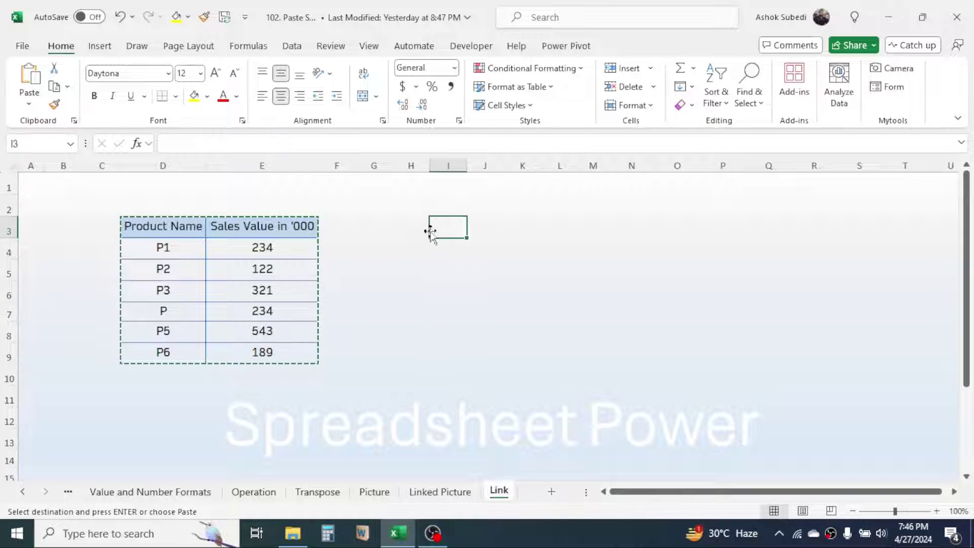
pyautogui.rightClick(441, 227)
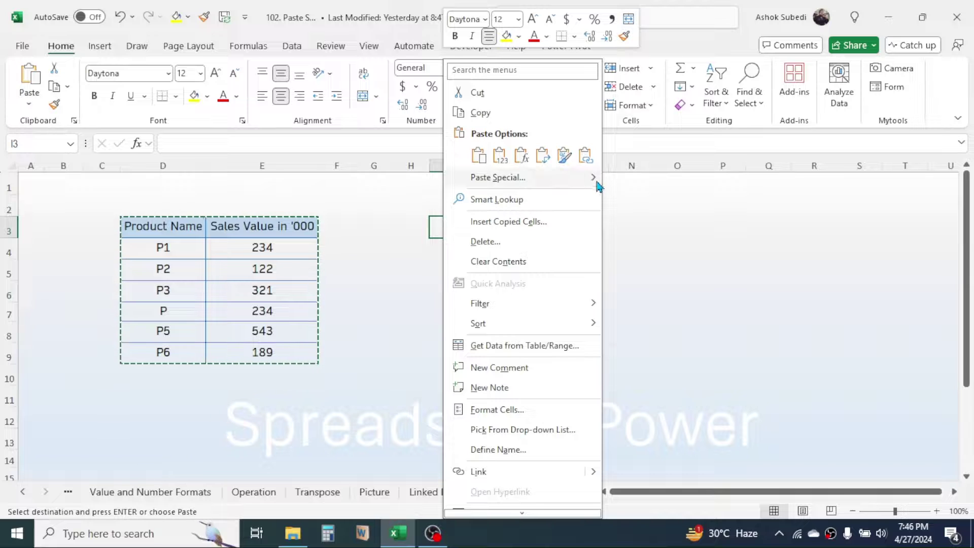
pyautogui.moveTo(595, 181)
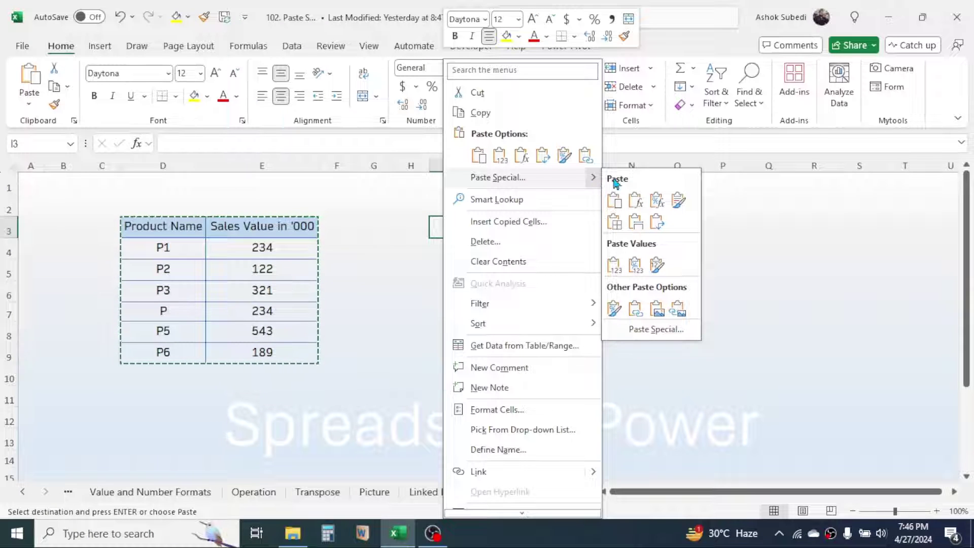
pyautogui.click(635, 308)
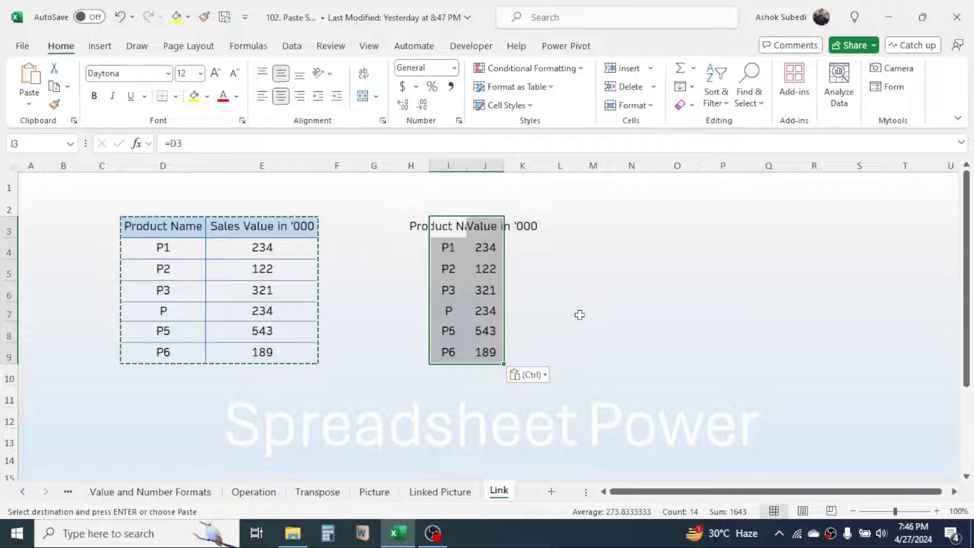
pyautogui.click(599, 268)
pyautogui.doubleClick(468, 166)
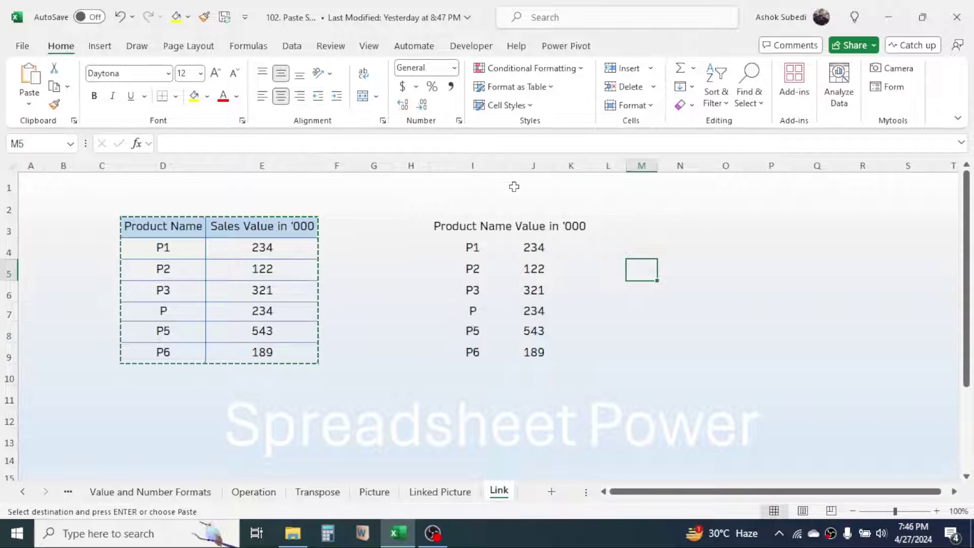
pyautogui.doubleClick(551, 165)
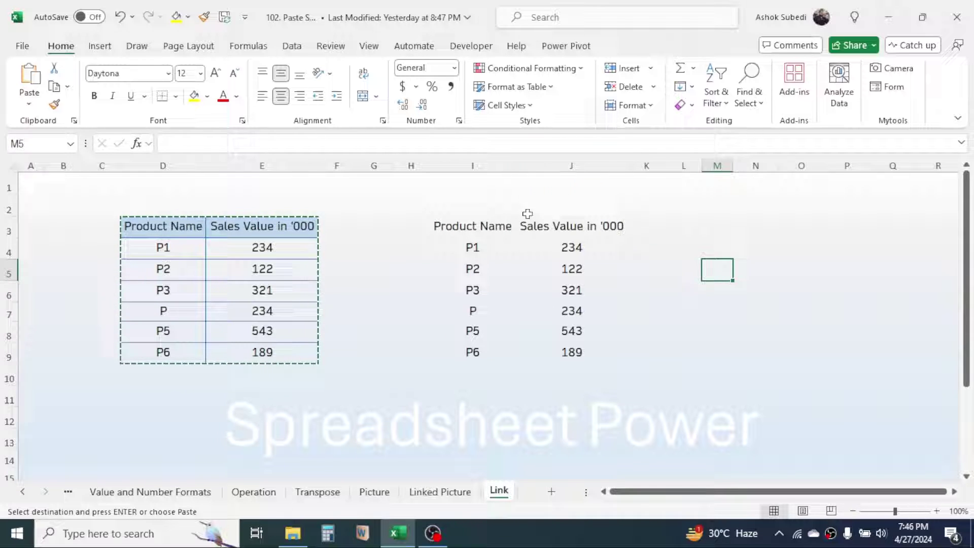
# - Check the link formulas in pasted cells I4, I5 and J4, and clear the copy selection
pyautogui.click(474, 248)
pyautogui.click(475, 266)
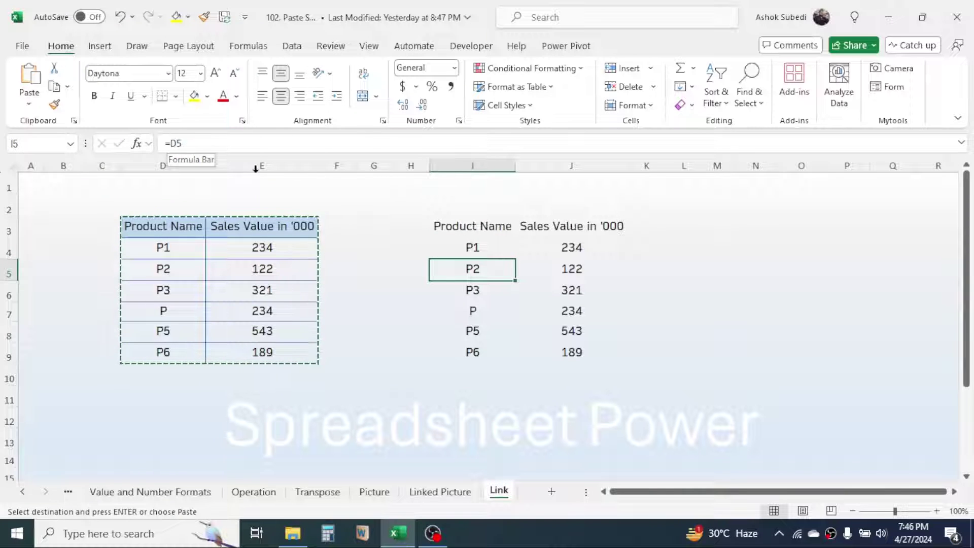
pyautogui.click(561, 251)
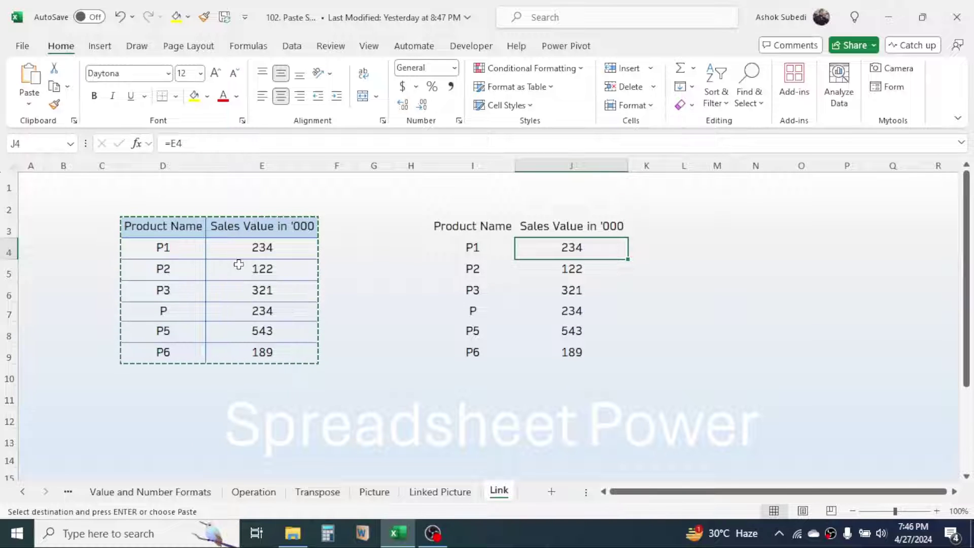
pyautogui.press('Escape')
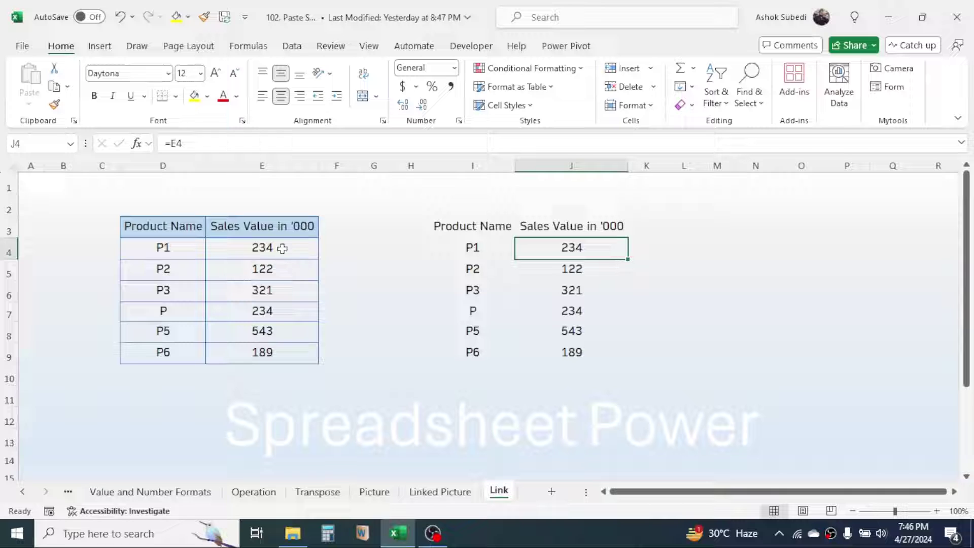
# - Enter 500\ as P3's sales value in E6 of the Link sheet's source table
pyautogui.click(282, 291)
pyautogui.write('500')
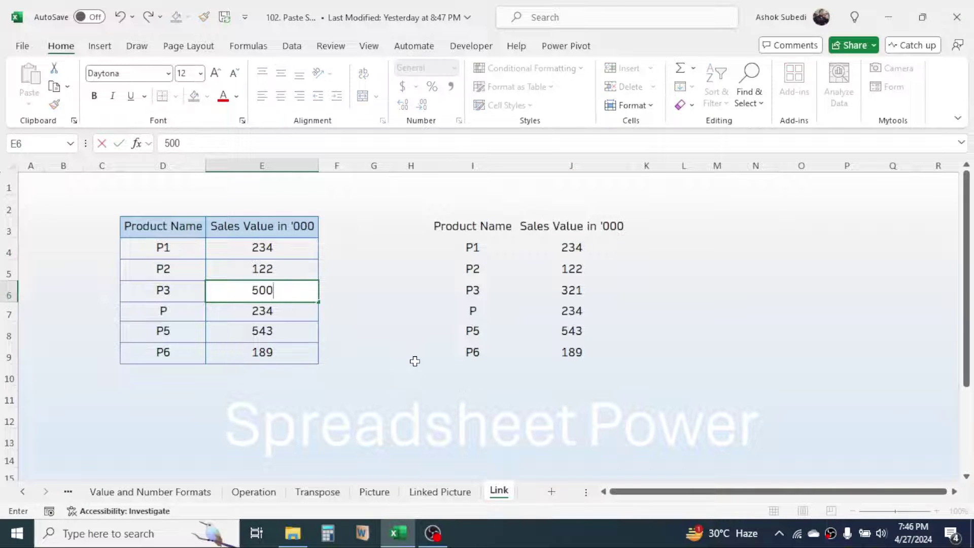
pyautogui.write('\\')
pyautogui.press('Return')
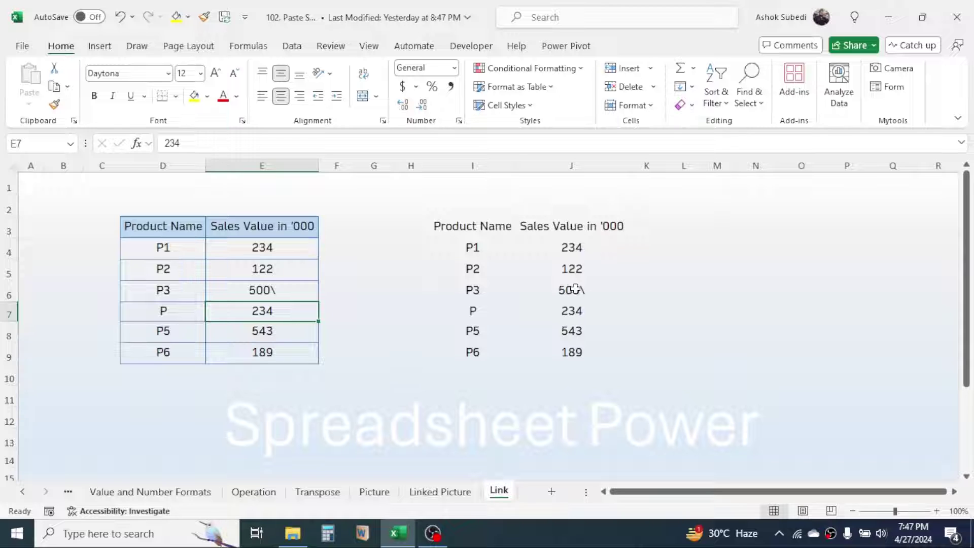